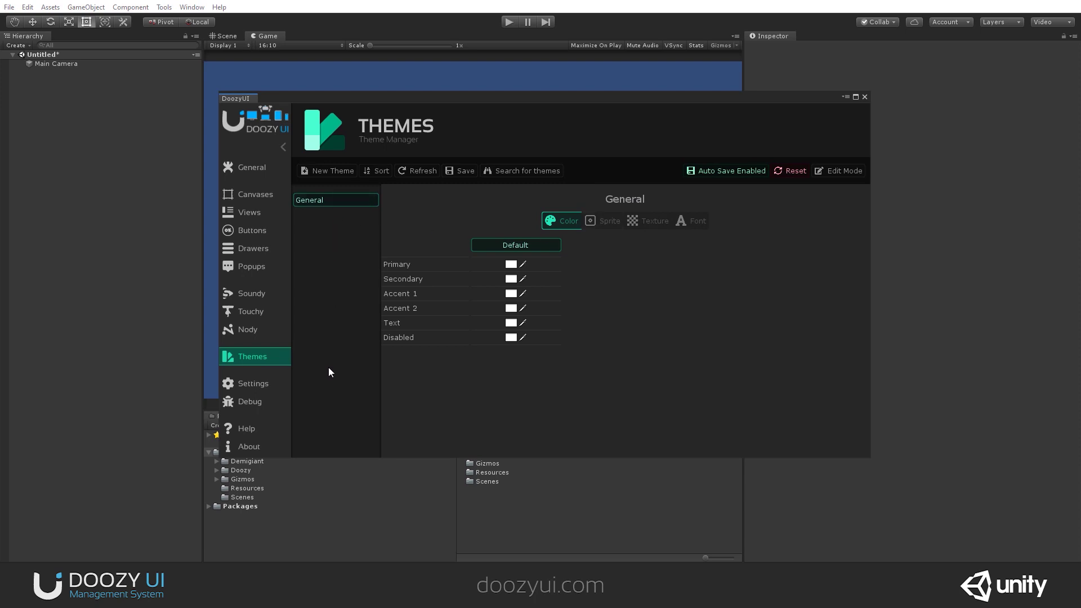
Create a new theme named My Theme and keep it selected for editing
click(336, 174)
text(My Theme)
key(Return)
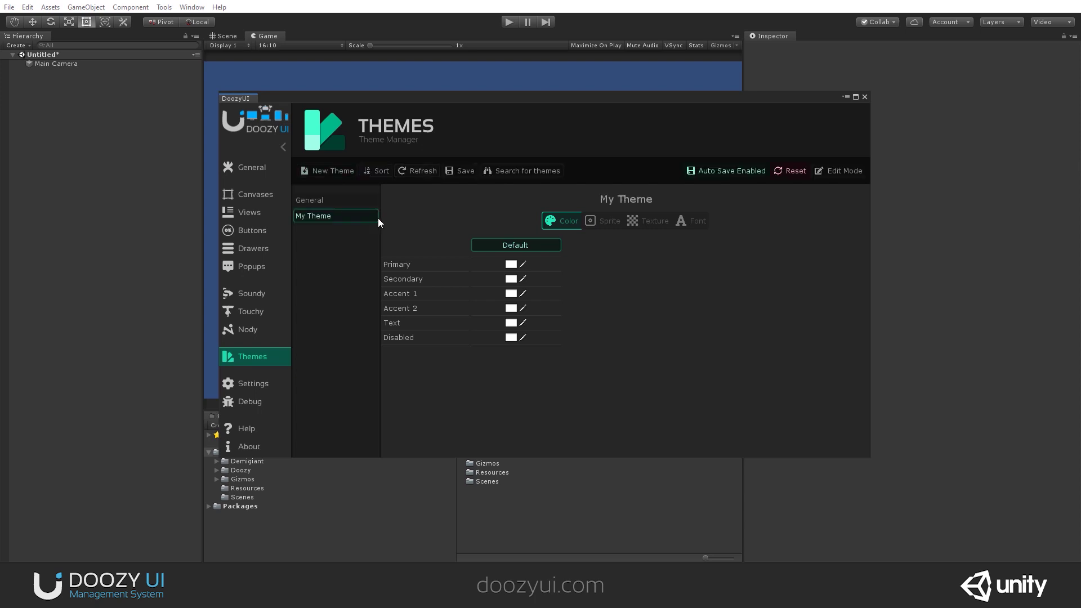
click(364, 202)
click(362, 212)
Add two sprite properties to My Theme and name them Main Icon and Background
click(601, 224)
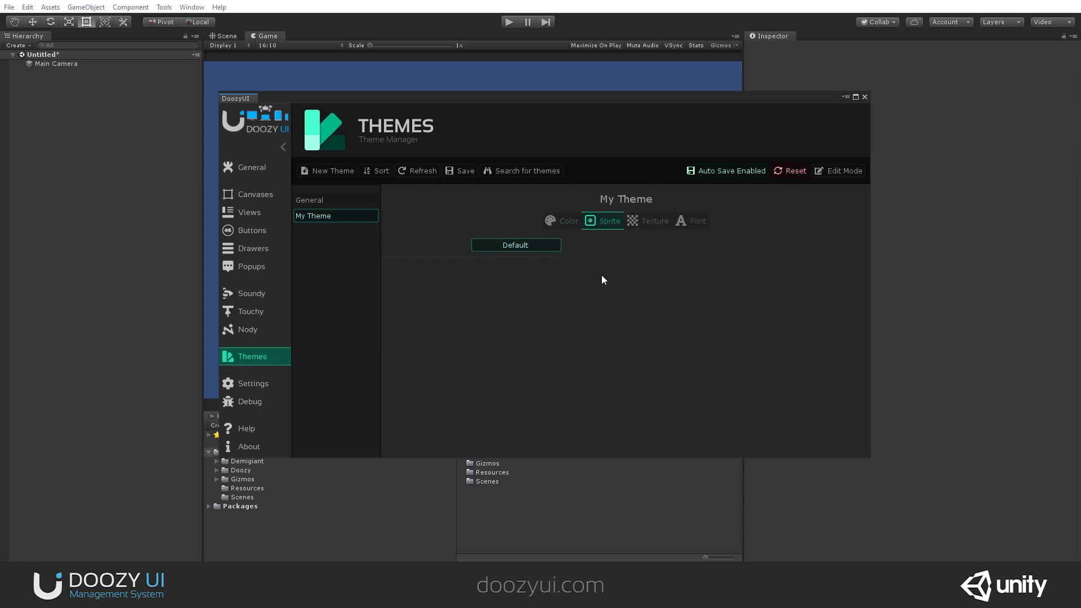
click(844, 172)
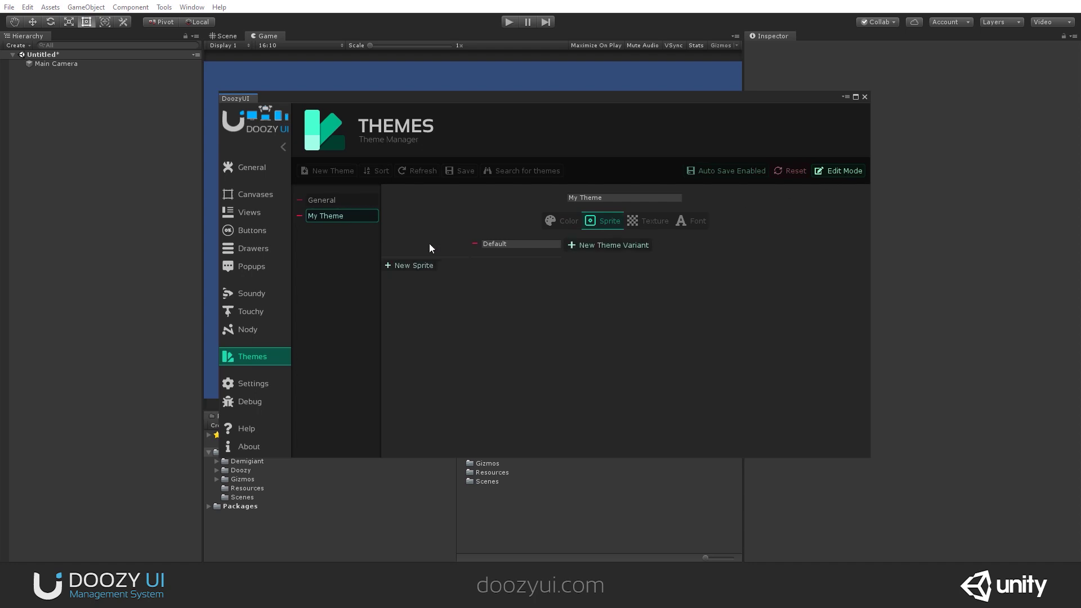
click(422, 265)
click(414, 319)
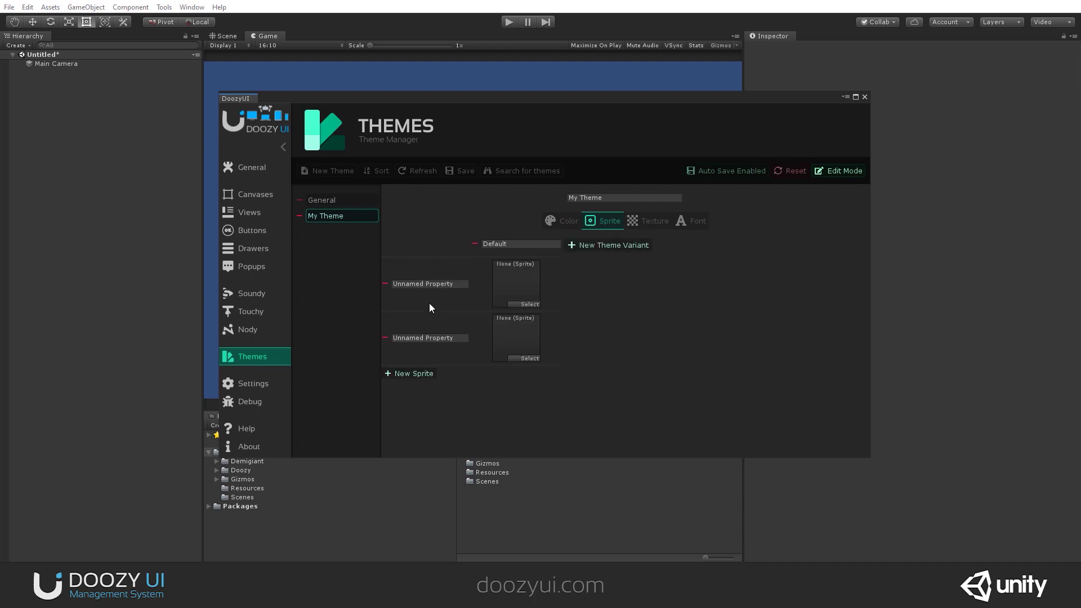
click(459, 286)
text(Main Icon)
key(Return)
click(457, 338)
text(Background)
key(Return)
click(829, 172)
Add two font properties to My Theme, named Main Font and Secondary Font
click(657, 228)
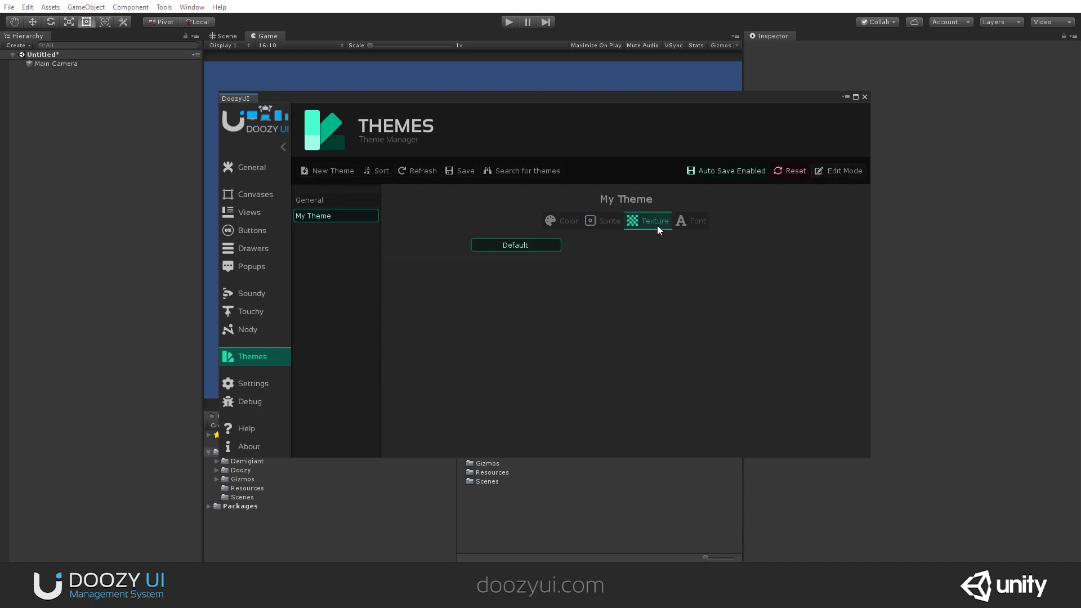
click(692, 230)
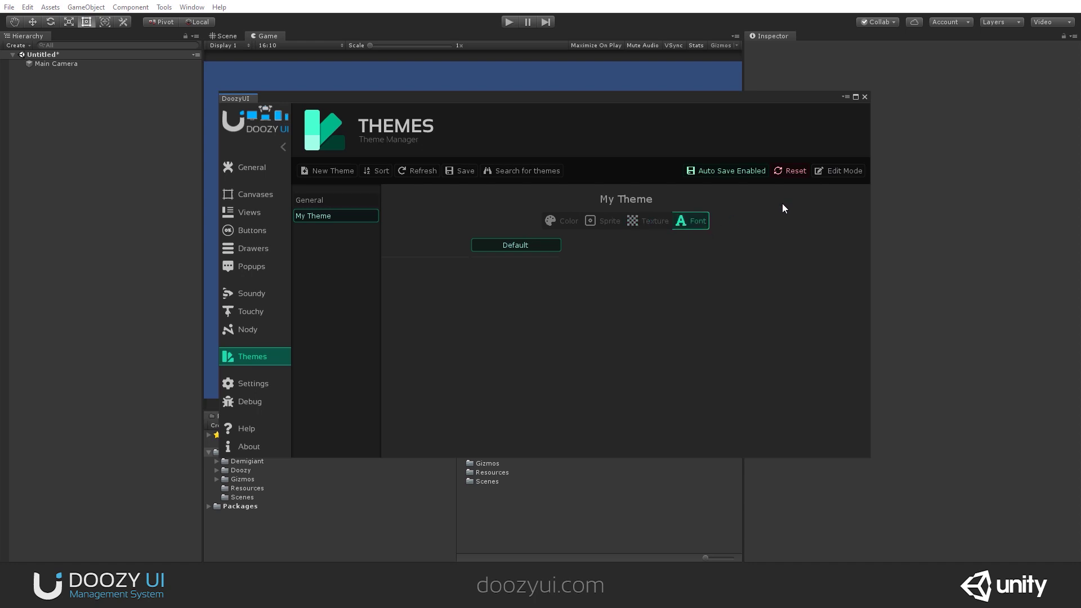
click(833, 170)
click(416, 264)
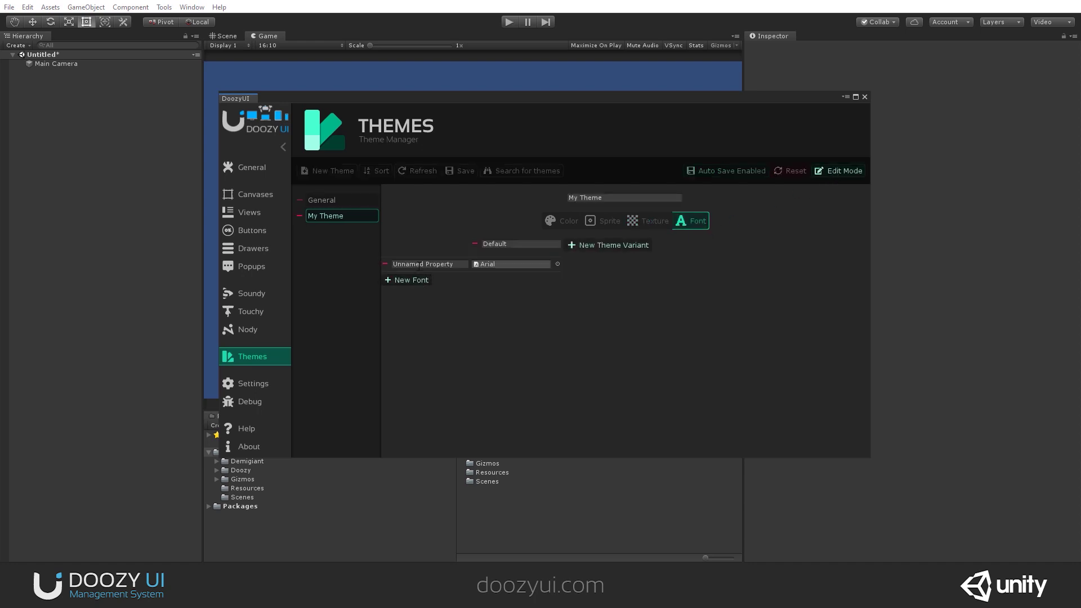
click(461, 263)
text(Main Font)
key(Return)
click(421, 279)
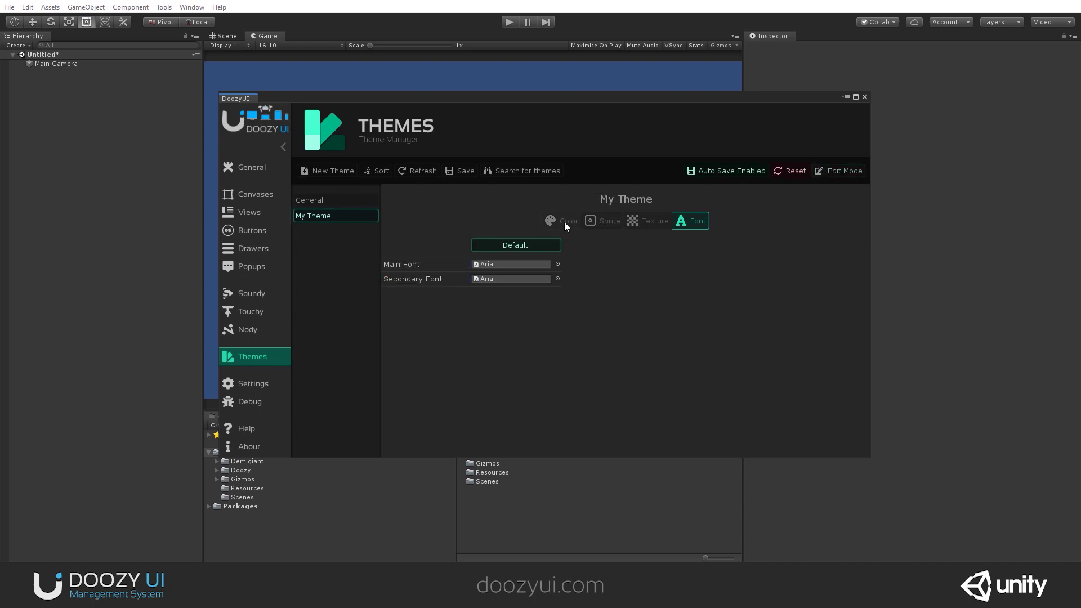
Rename My Theme's Default variant to Light and add a second theme variant named Drak
click(559, 219)
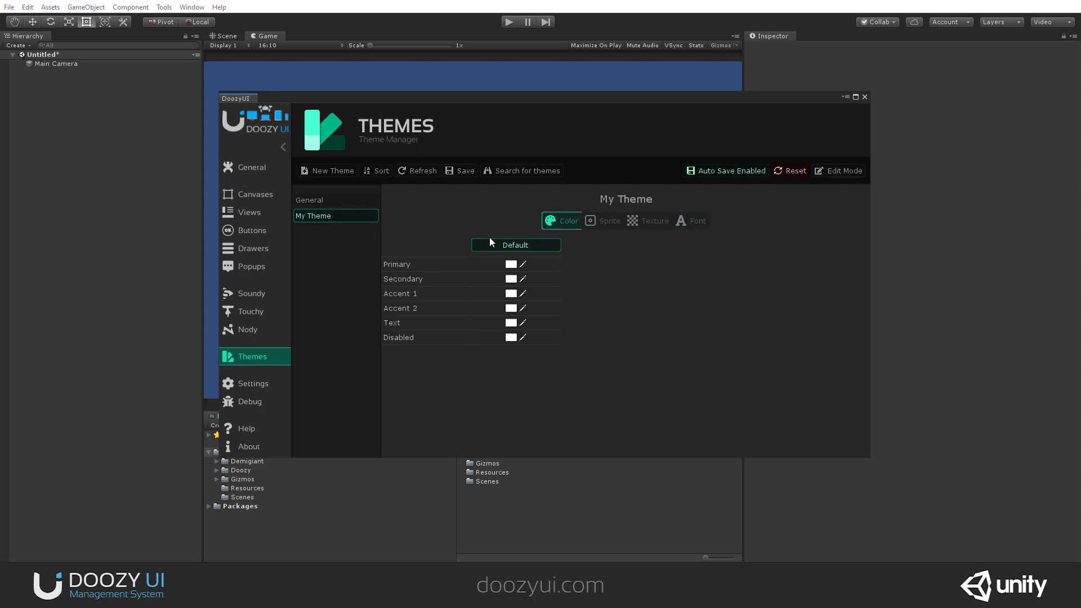
click(839, 171)
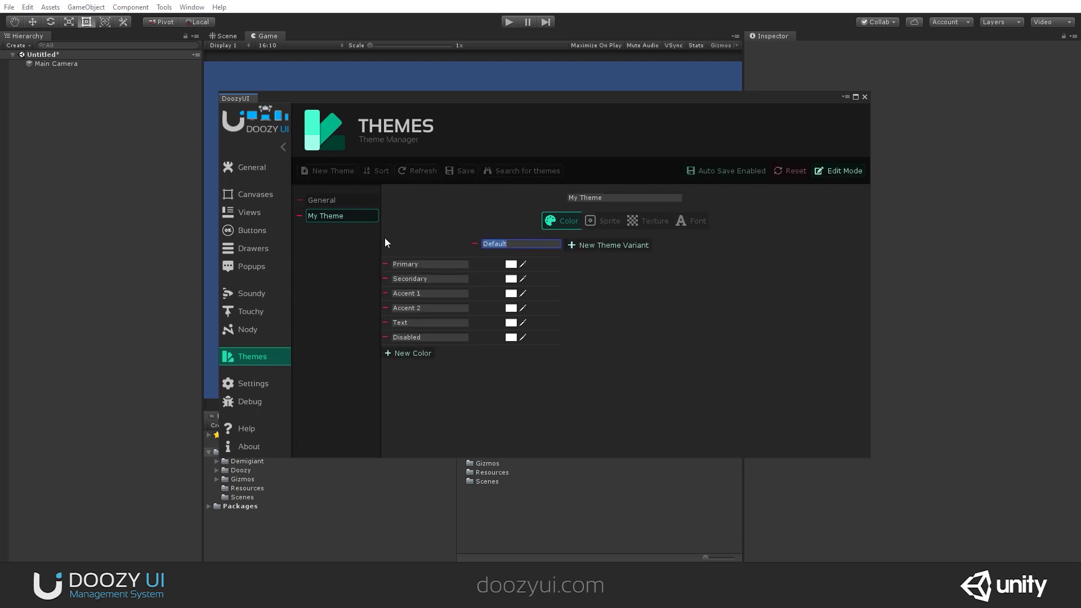
text(Light)
key(Return)
click(617, 245)
click(617, 244)
text(Drak)
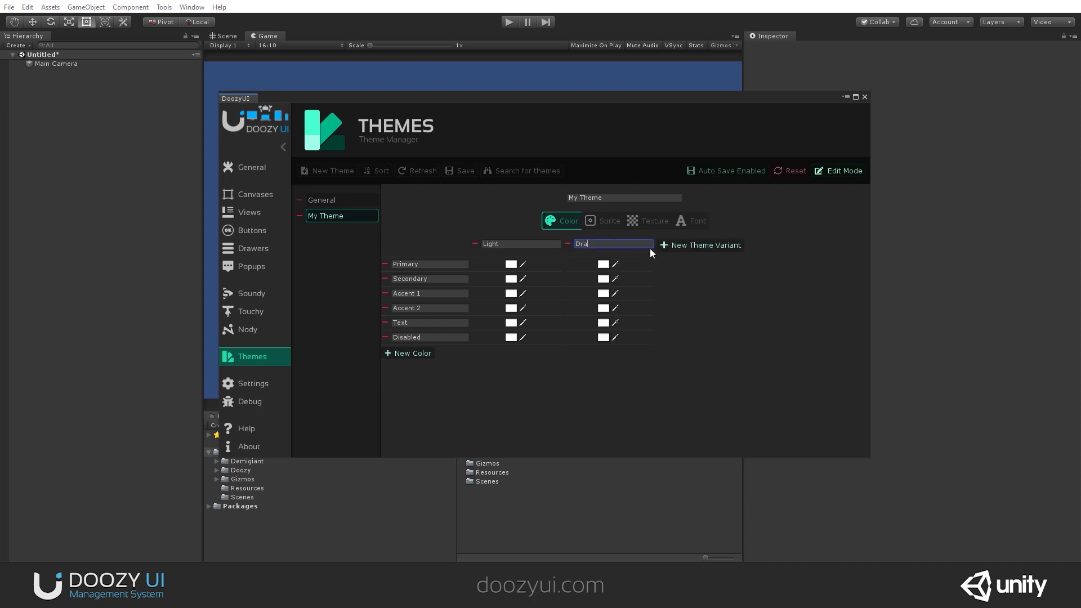
Add a third theme variant to My Theme and name it Fire
click(675, 248)
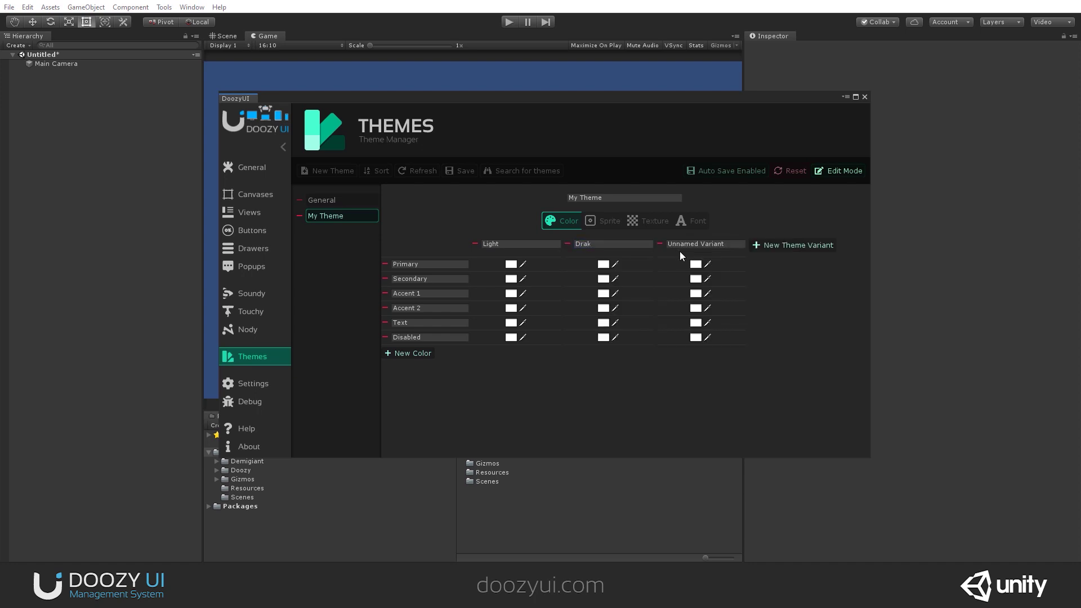
click(728, 242)
text(Fire)
key(Return)
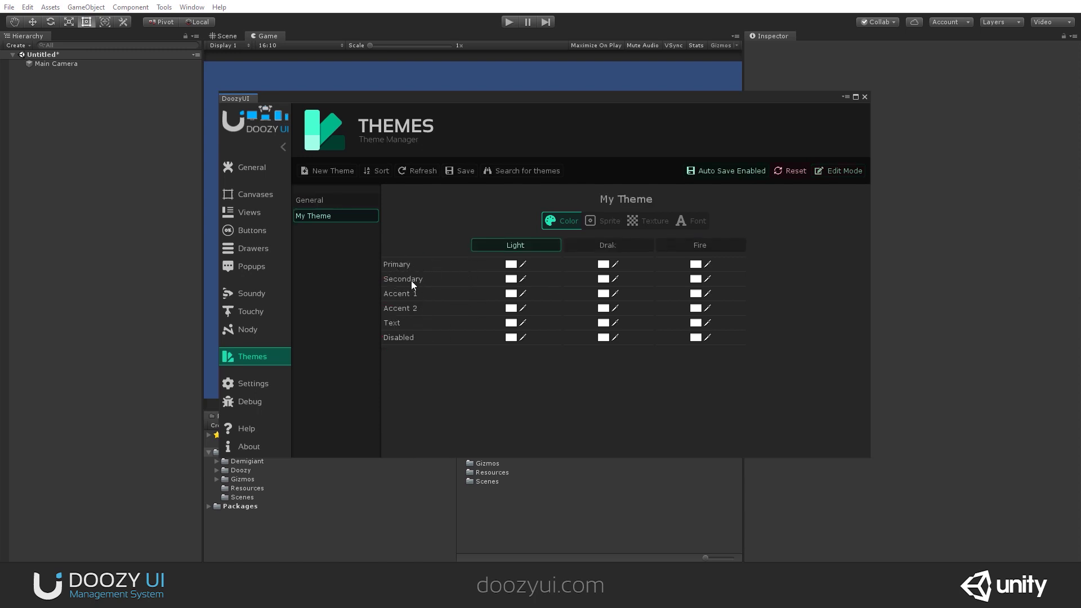
Examine My Theme's color and sprite properties and switch through the Drak and Fire variants back to Light
click(843, 171)
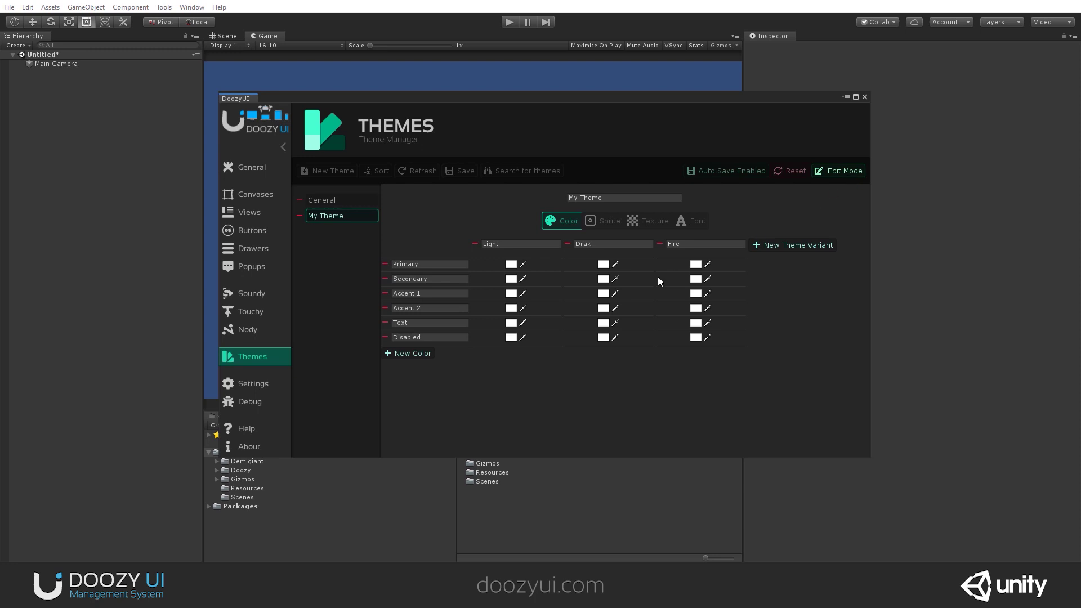
click(430, 264)
click(825, 173)
click(593, 223)
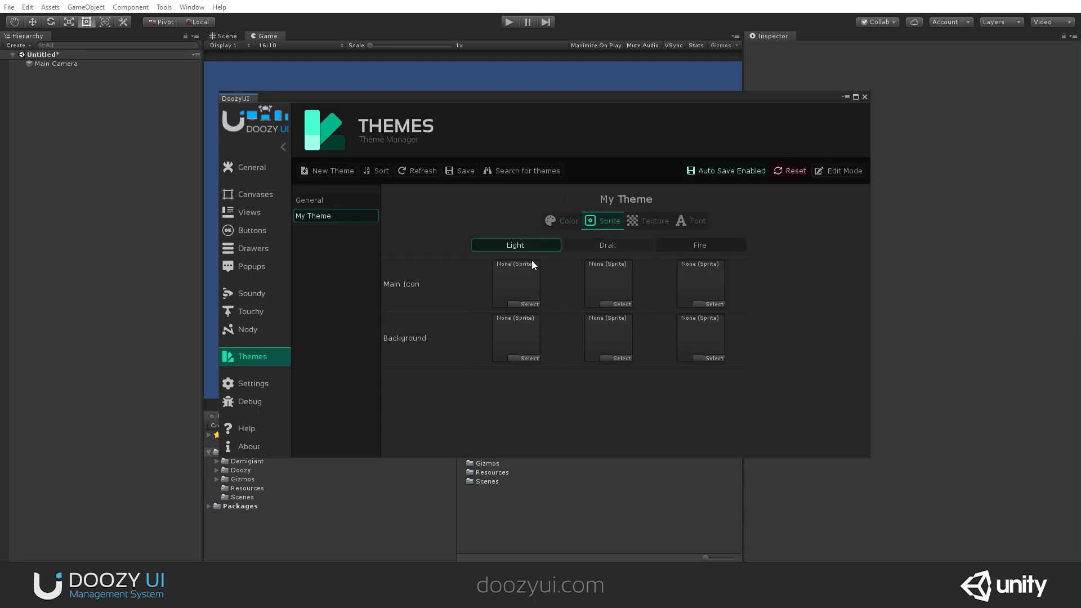
click(849, 169)
click(849, 168)
click(624, 246)
click(700, 245)
click(618, 247)
click(534, 246)
Add a Doozy Theme Manager object to the scene
drag(680, 102, 708, 153)
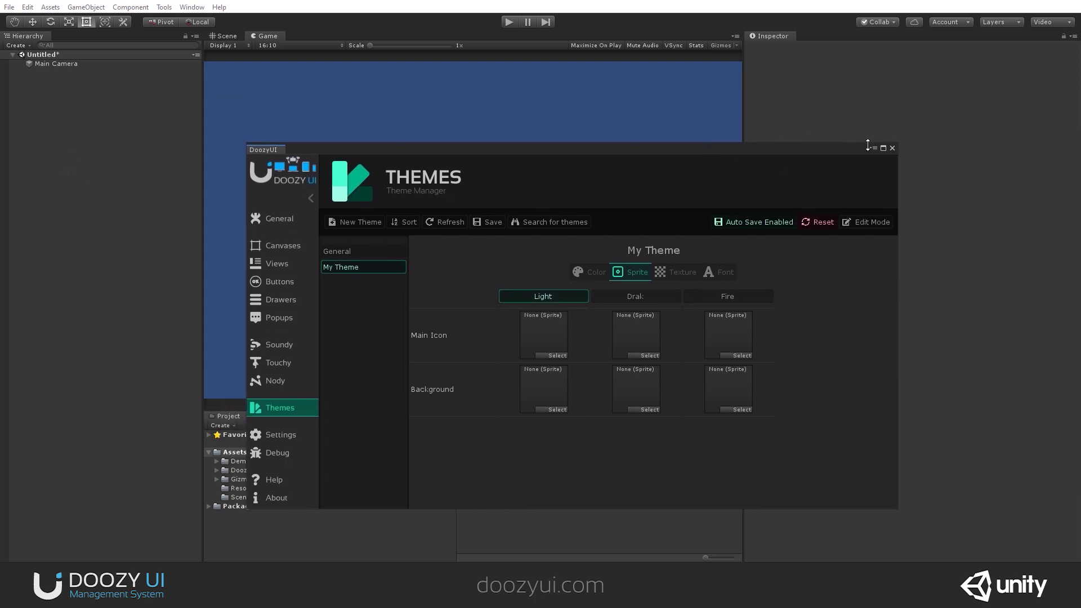
drag(866, 144, 890, 170)
right_click(35, 109)
mouse_move(79, 252)
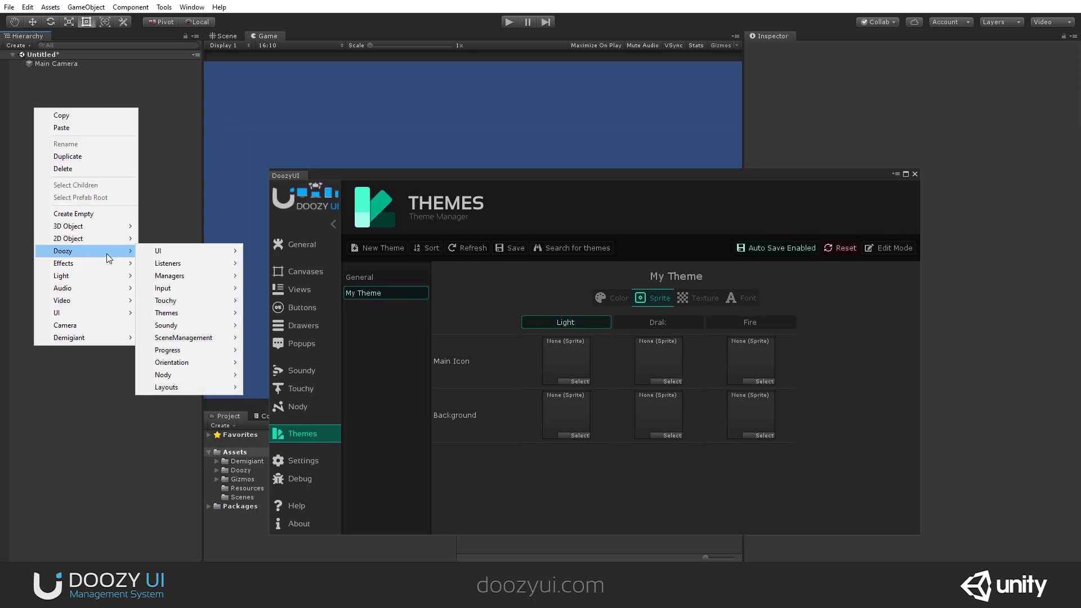
mouse_move(190, 321)
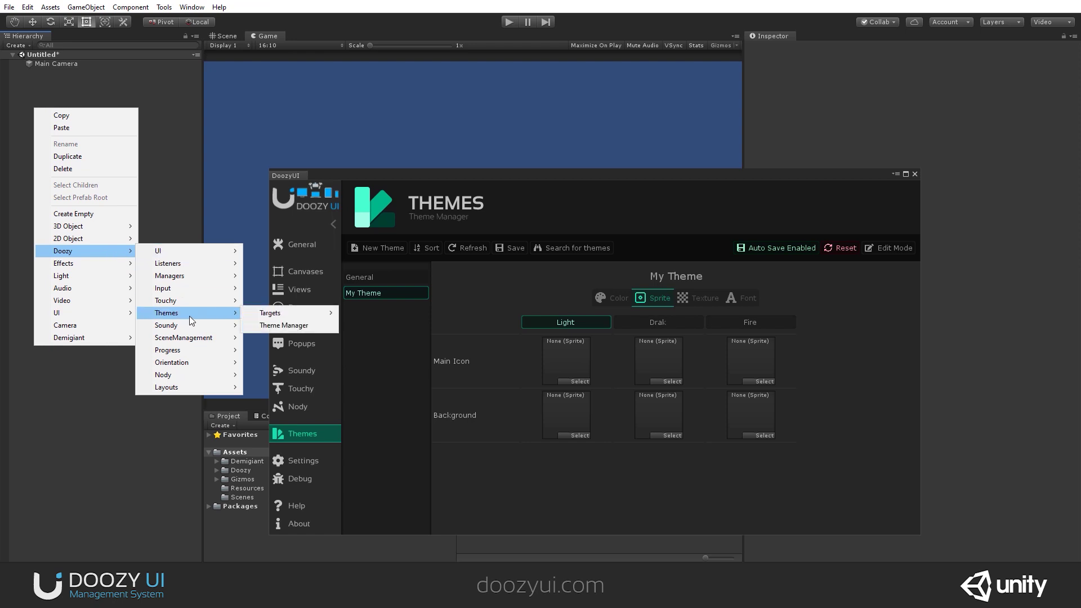
click(267, 328)
View the theme settings through the Theme Manager component and close the DoozyUI window
drag(813, 164, 735, 173)
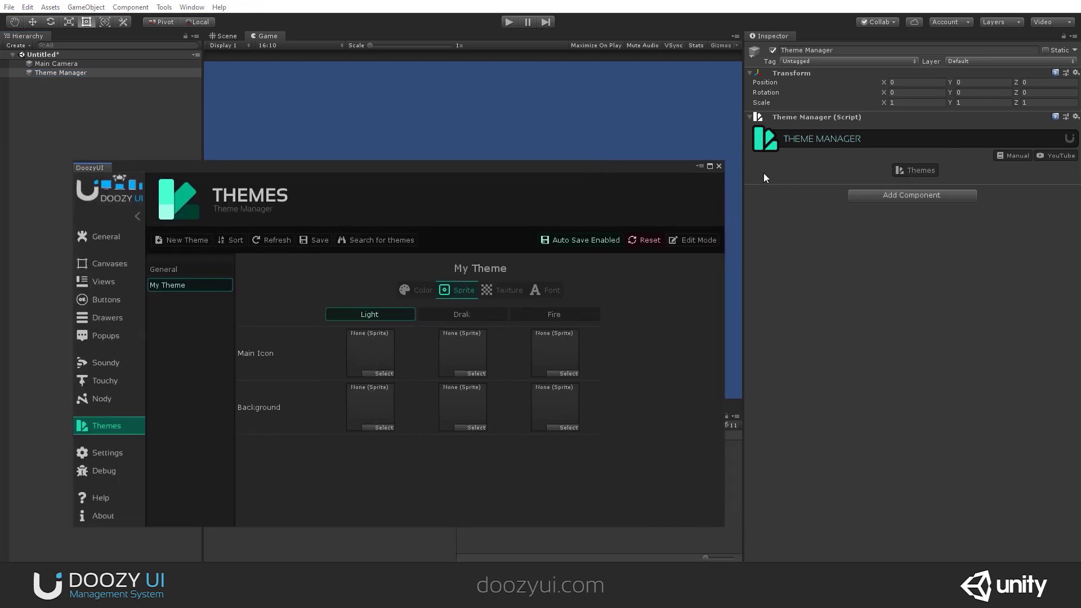
click(718, 166)
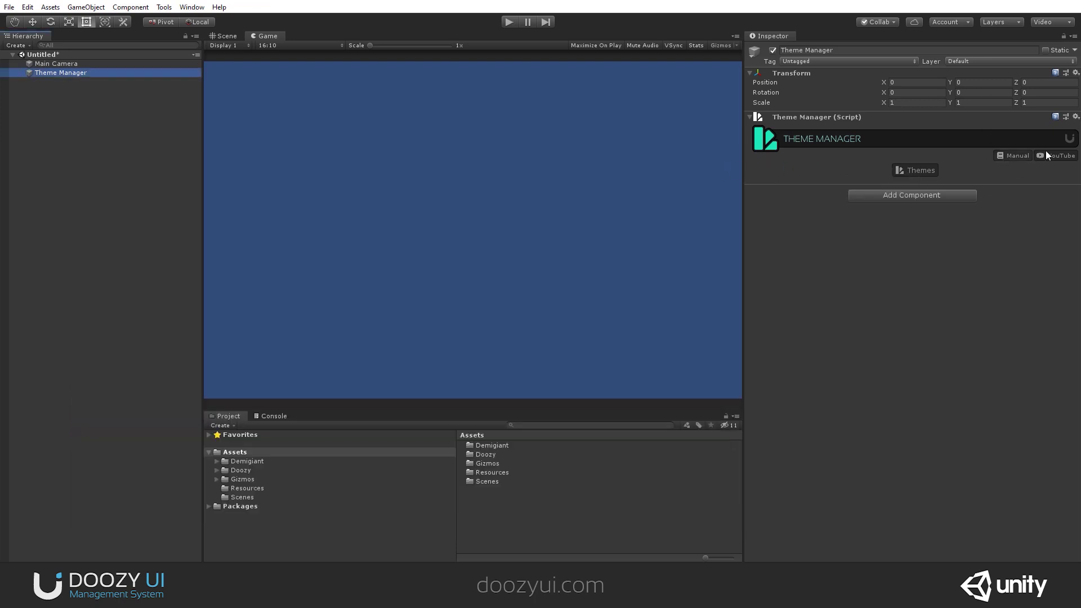
click(915, 170)
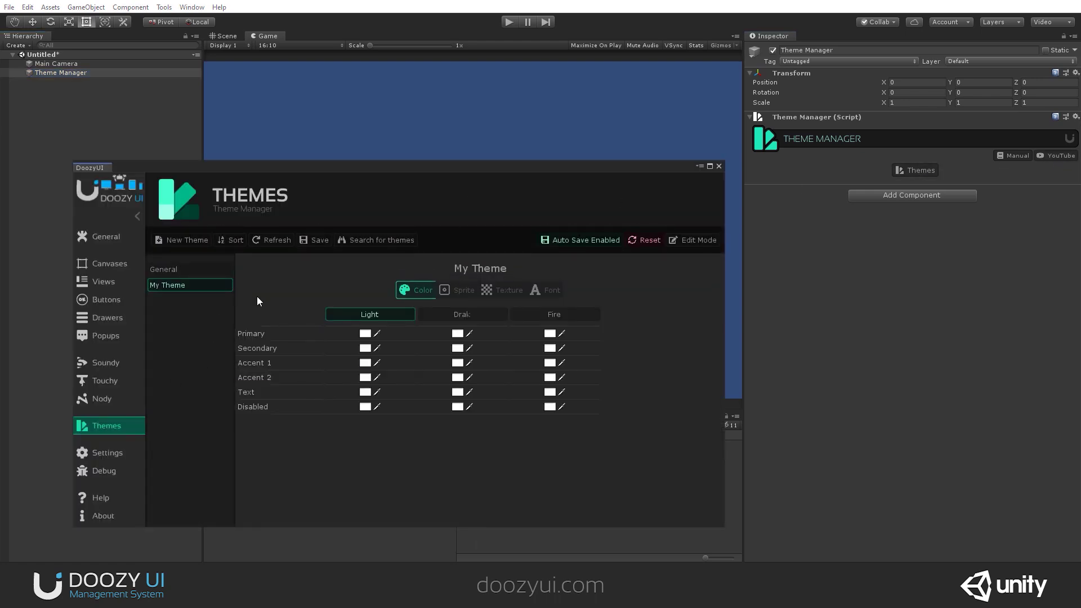
click(718, 166)
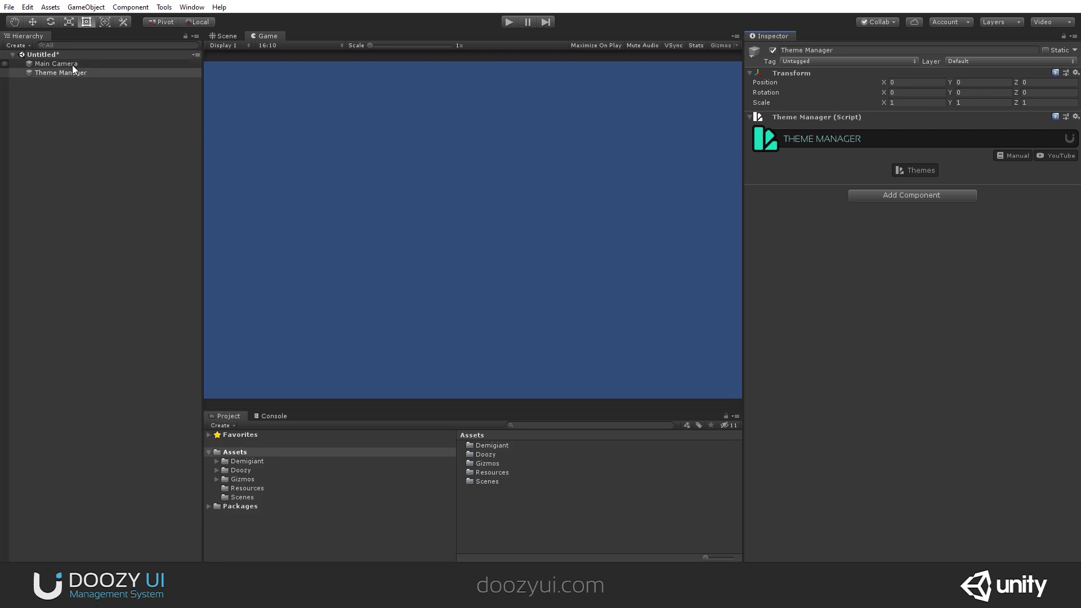
right_click(72, 65)
right_click(51, 73)
click(113, 135)
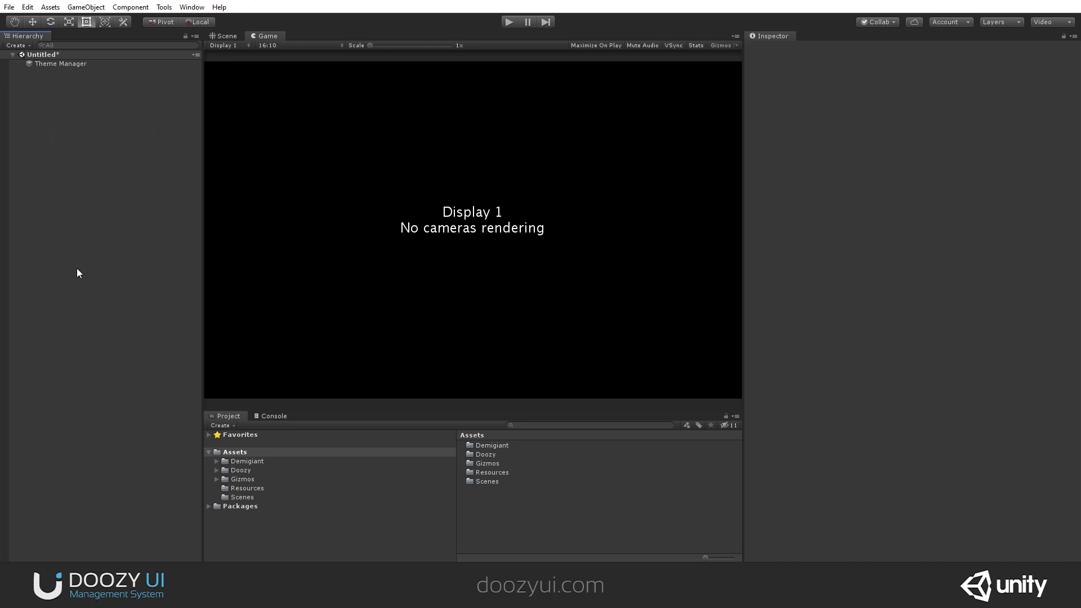
key(ctrl+z)
Delete the Theme Manager object from the scene
click(58, 74)
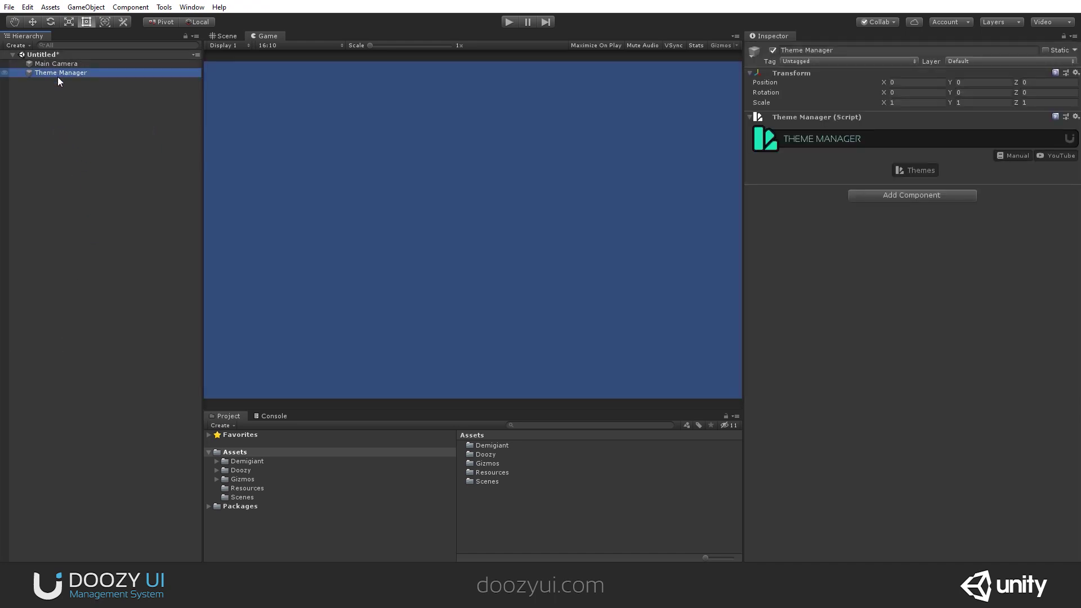
key(Delete)
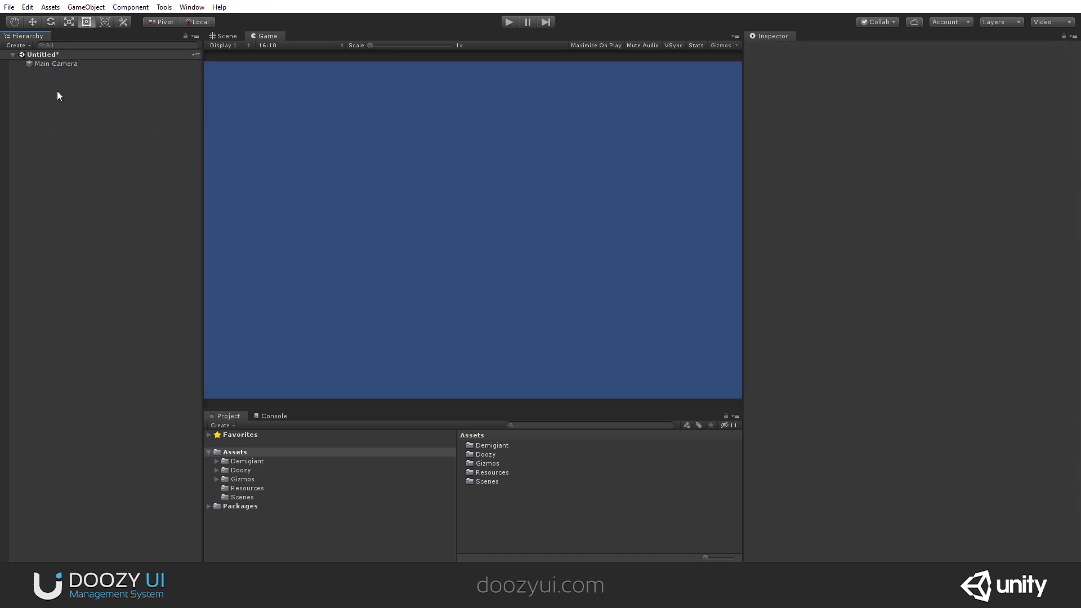
click(164, 7)
mouse_move(182, 22)
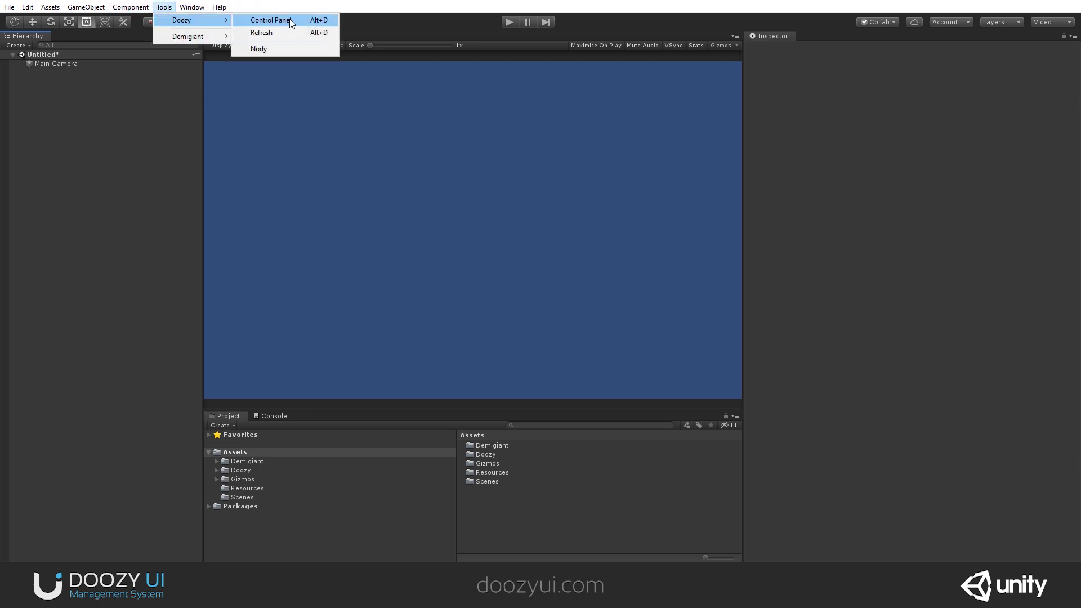
Add a UI Image to the scene and reset its Rect Transform
right_click(49, 106)
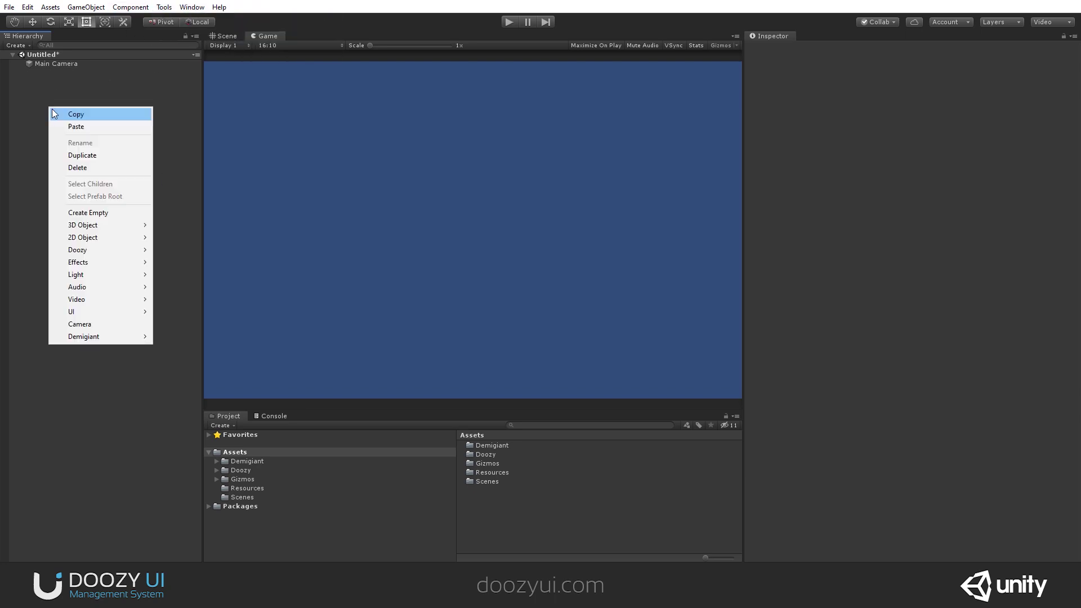
mouse_move(101, 311)
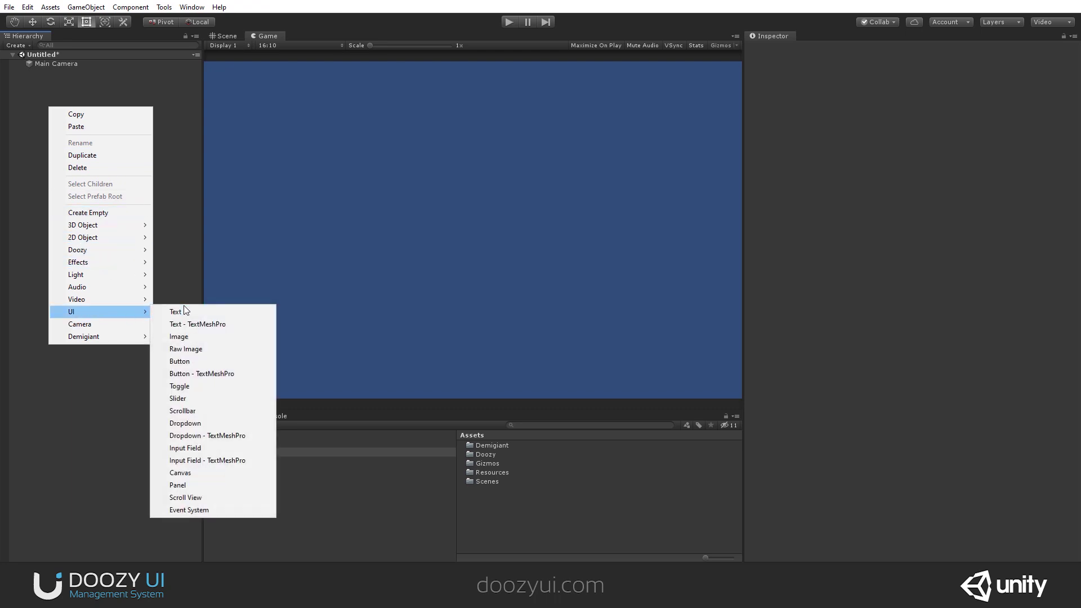
click(201, 336)
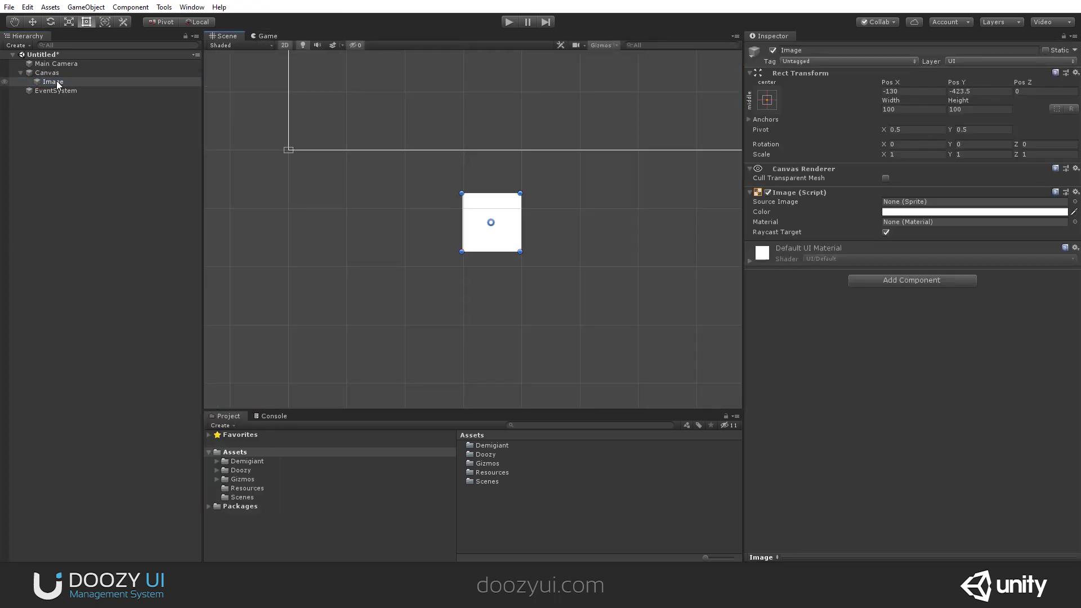
right_click(783, 77)
click(808, 83)
key(f)
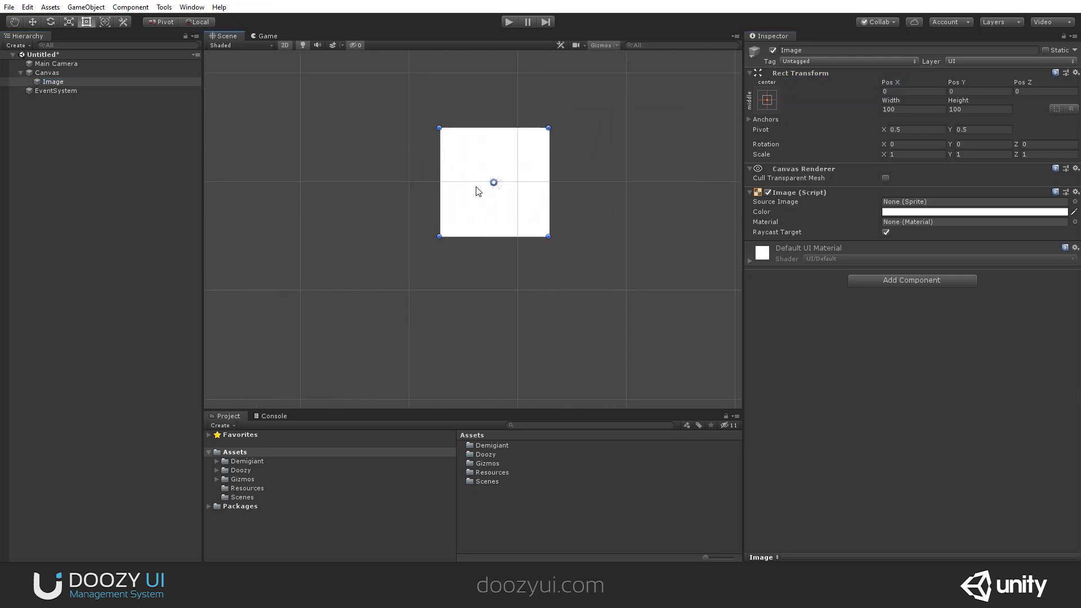
Duplicate the Image twice and place the copies beside it in a horizontal row with small gaps
key(w)
key(ctrl+d)
drag(518, 220, 642, 228)
middle_drag(568, 229, 296, 219)
key(ctrl+d)
drag(366, 218, 485, 217)
middle_drag(340, 282, 704, 248)
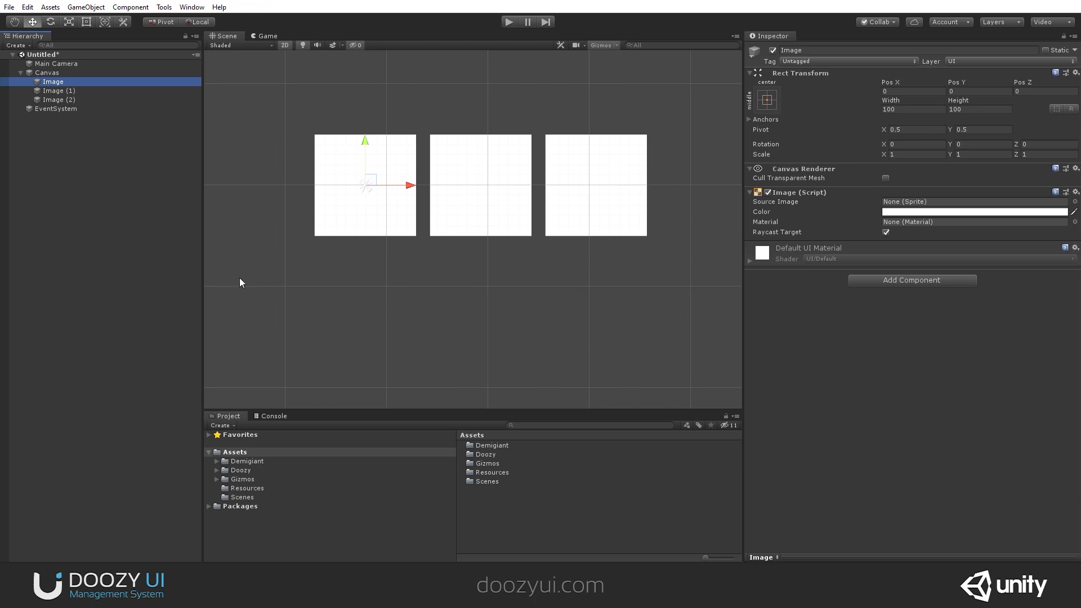
Add a Color Target Image component to the first Image
right_click(73, 83)
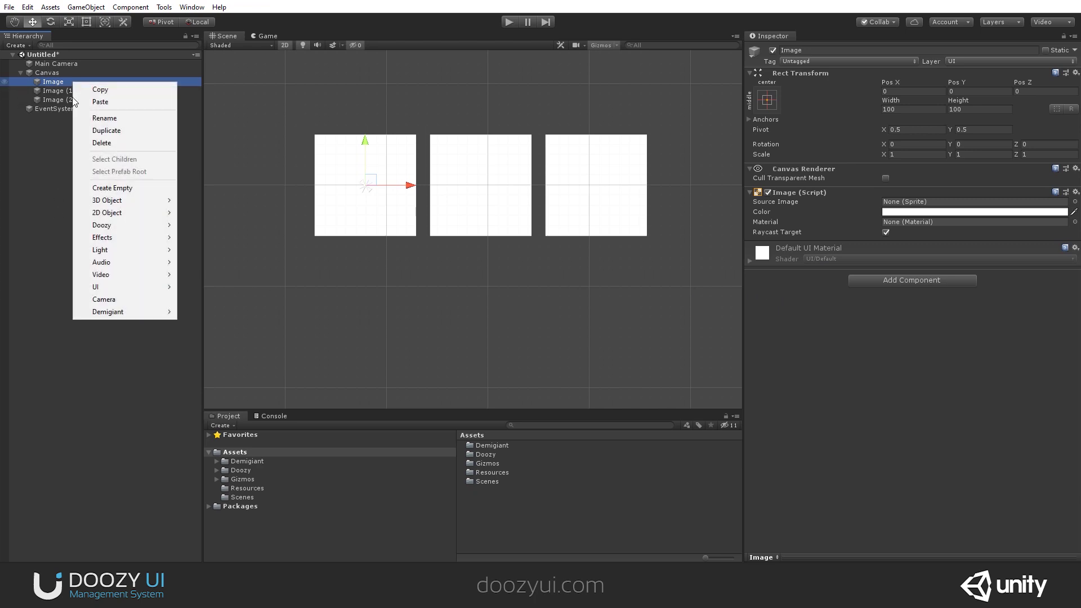
click(850, 293)
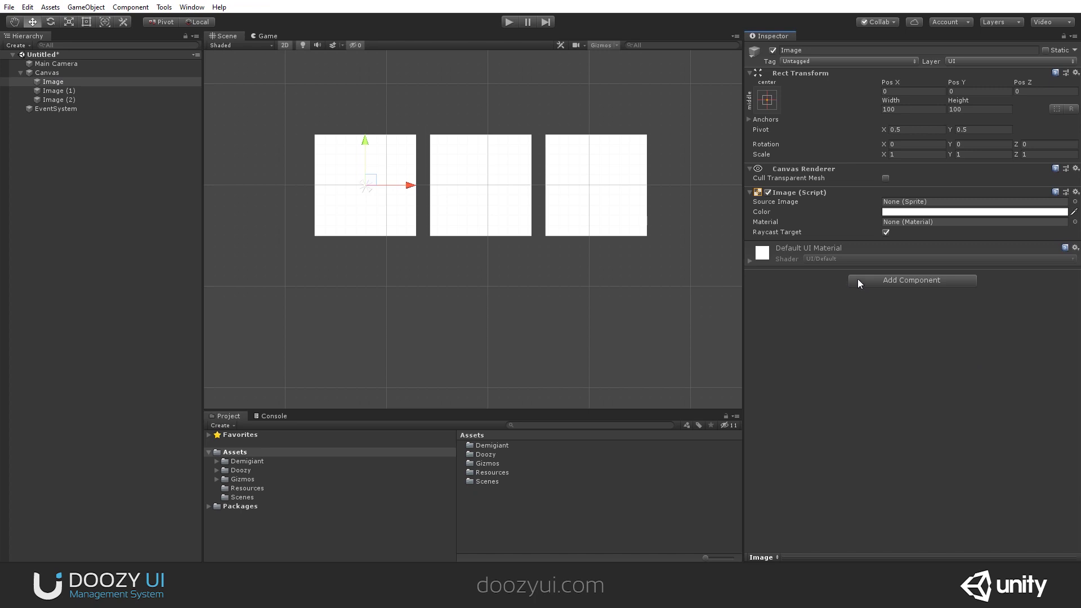
click(926, 284)
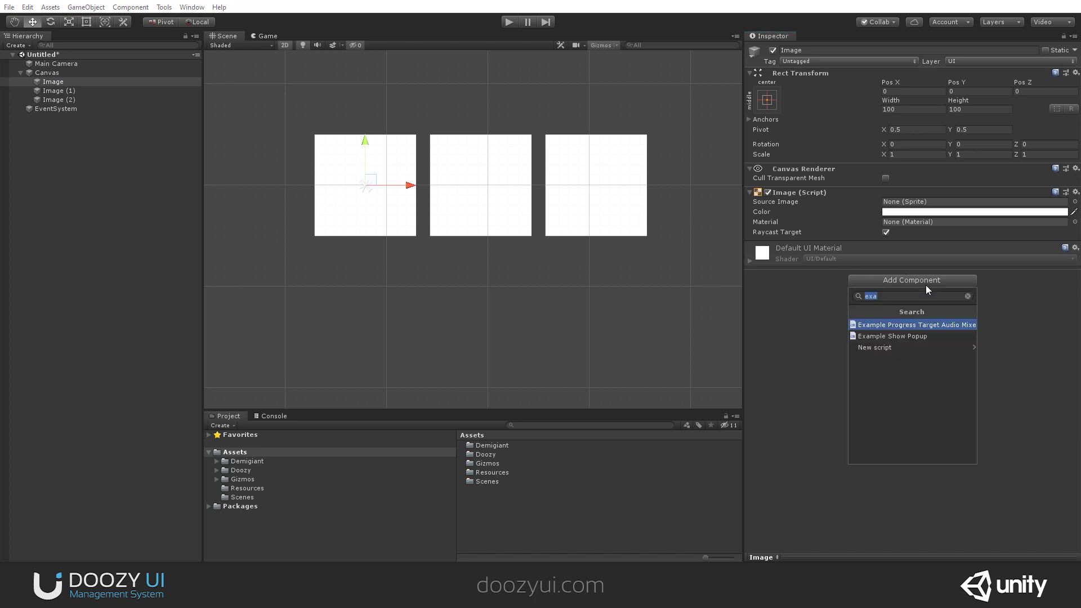
key(BackSpace)
click(873, 347)
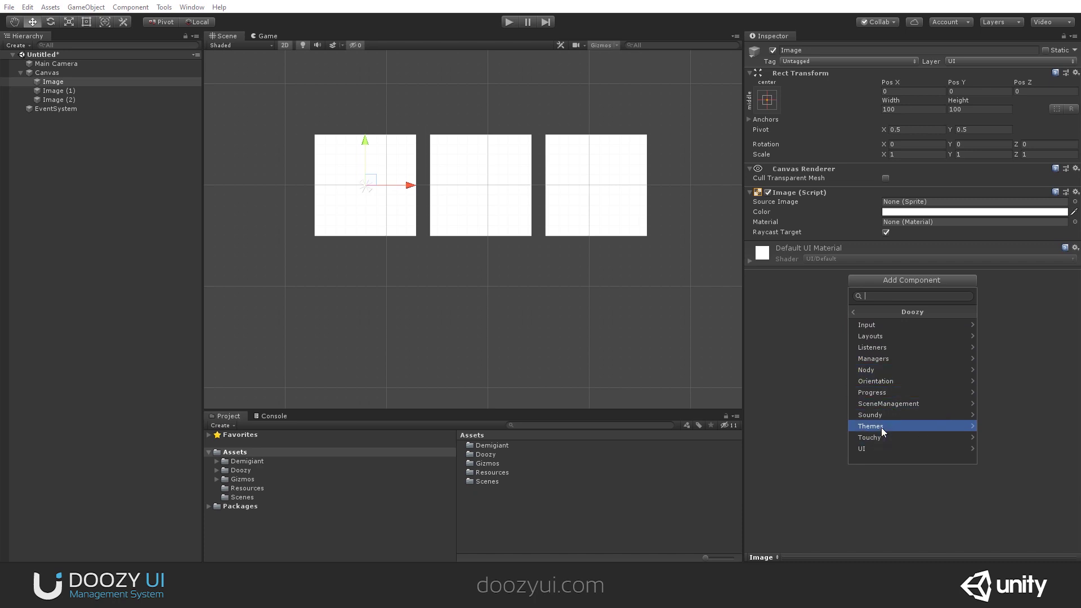
click(882, 429)
click(877, 325)
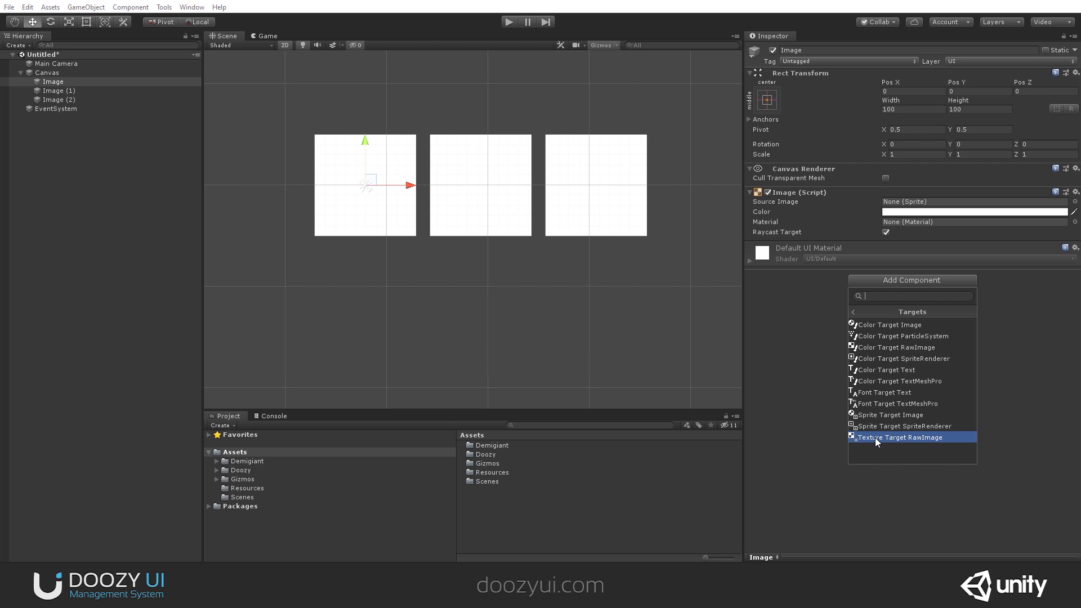
click(880, 325)
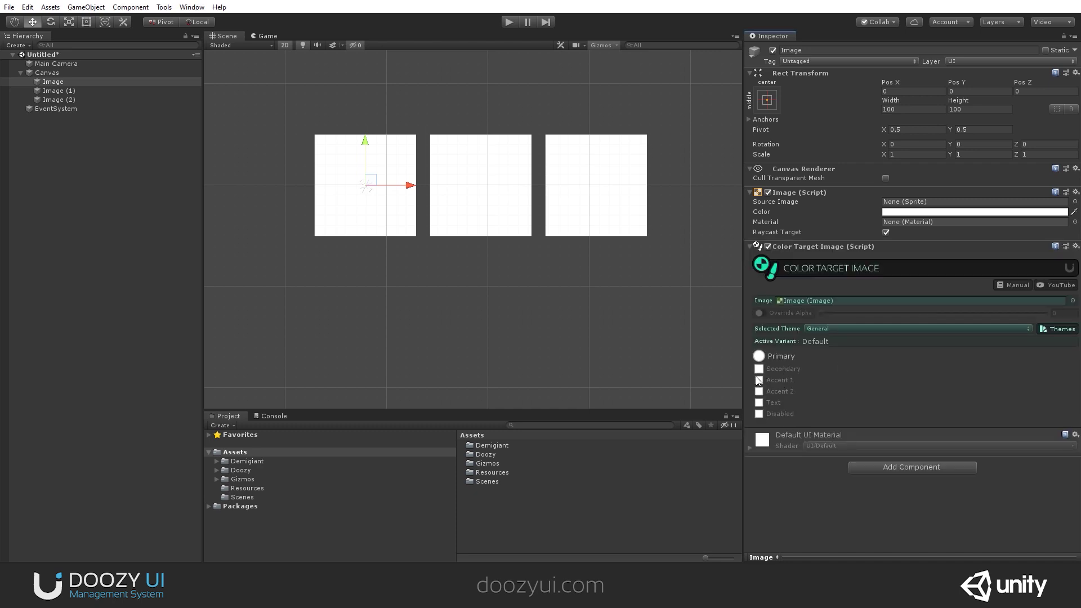
Open the theme settings from the Color Target Image component and set its selected theme to My Theme
click(815, 329)
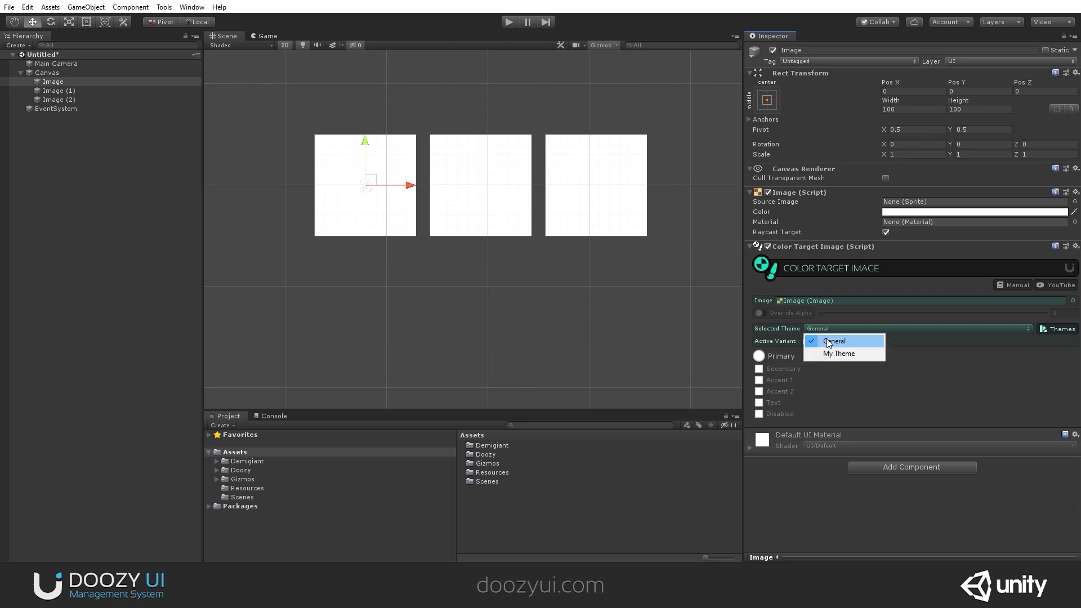
click(829, 337)
click(1064, 329)
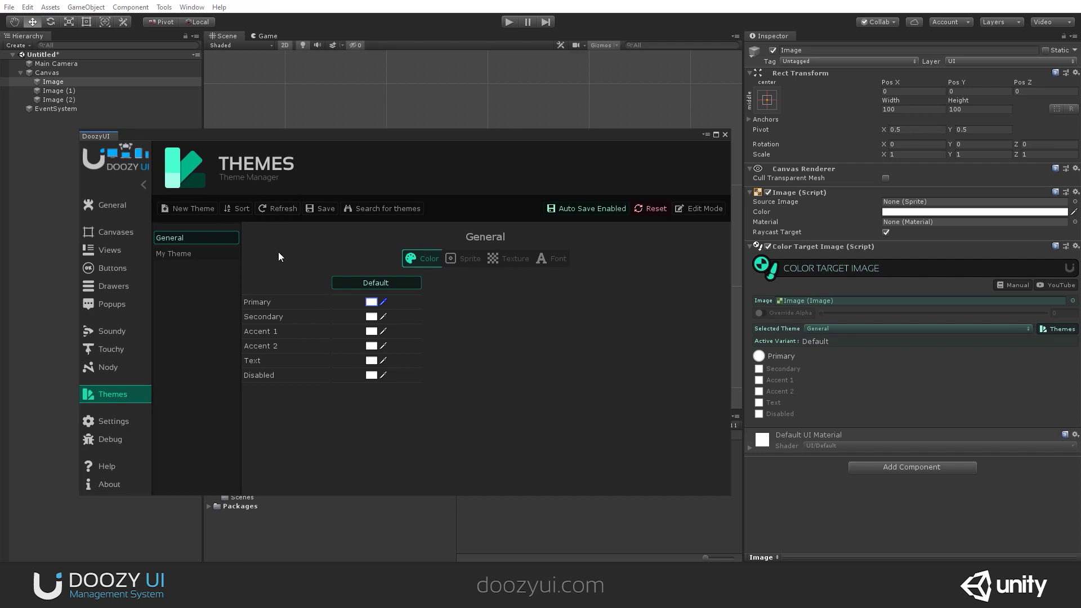
click(820, 330)
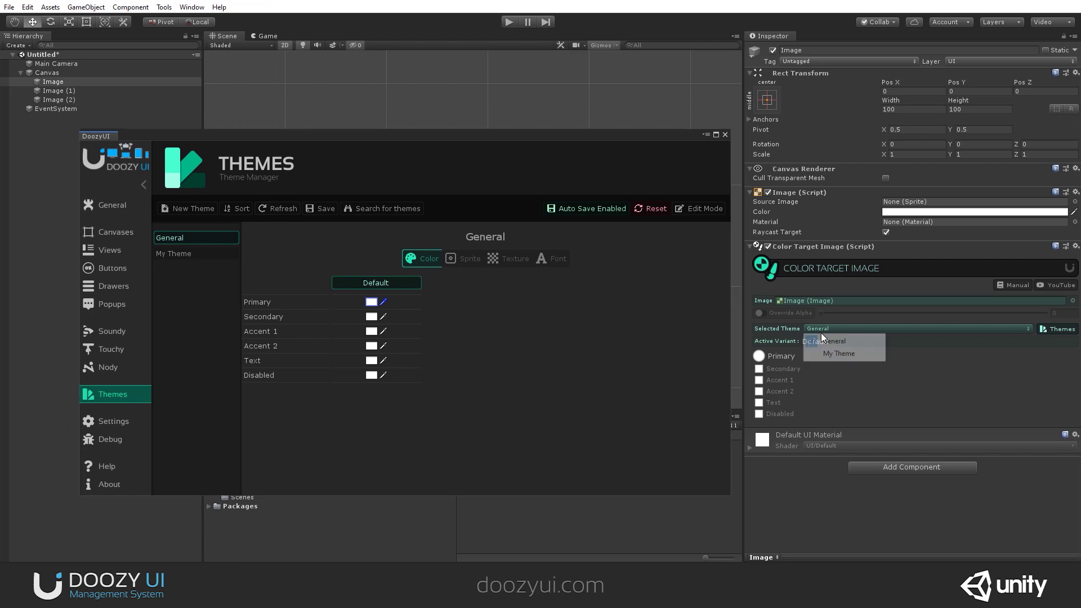
click(850, 354)
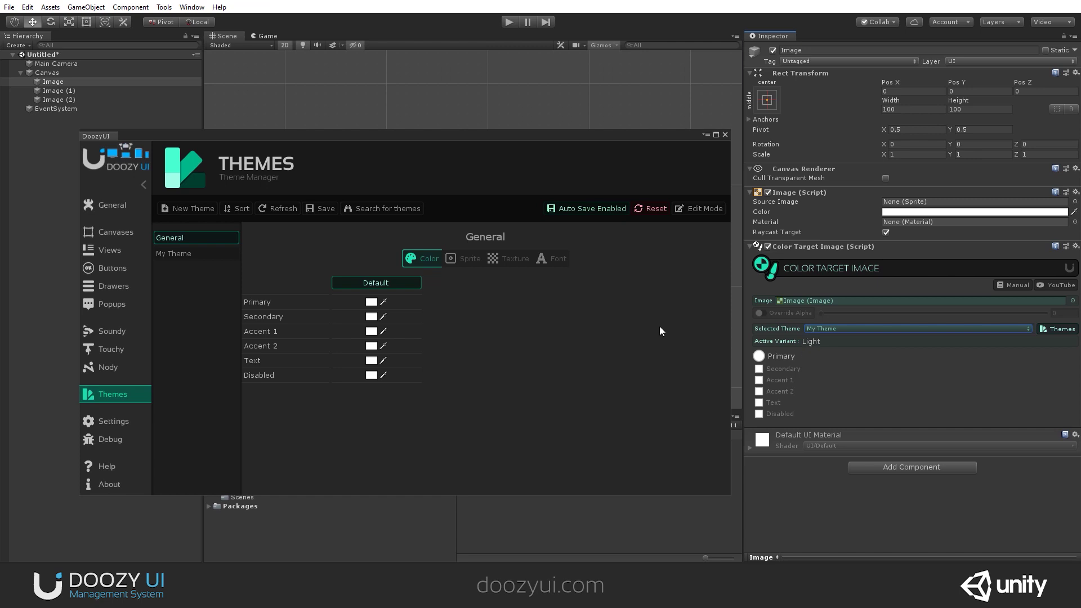
View My Theme in the theme settings and switch through its Light, Drak and Fire variants, ending on Light
click(168, 253)
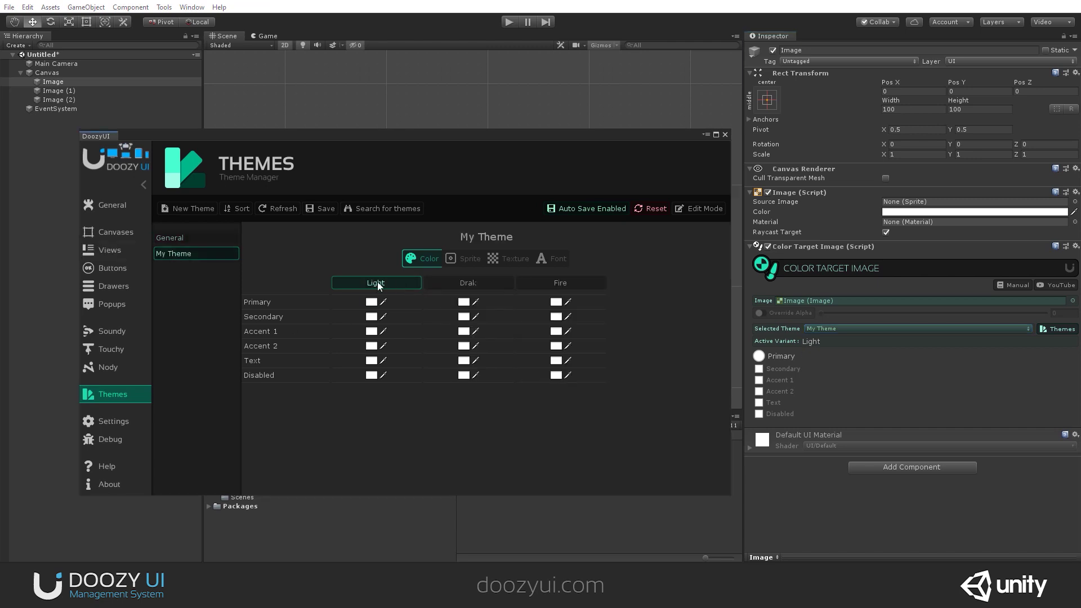
click(454, 285)
click(567, 287)
click(485, 289)
click(408, 282)
drag(471, 149, 476, 320)
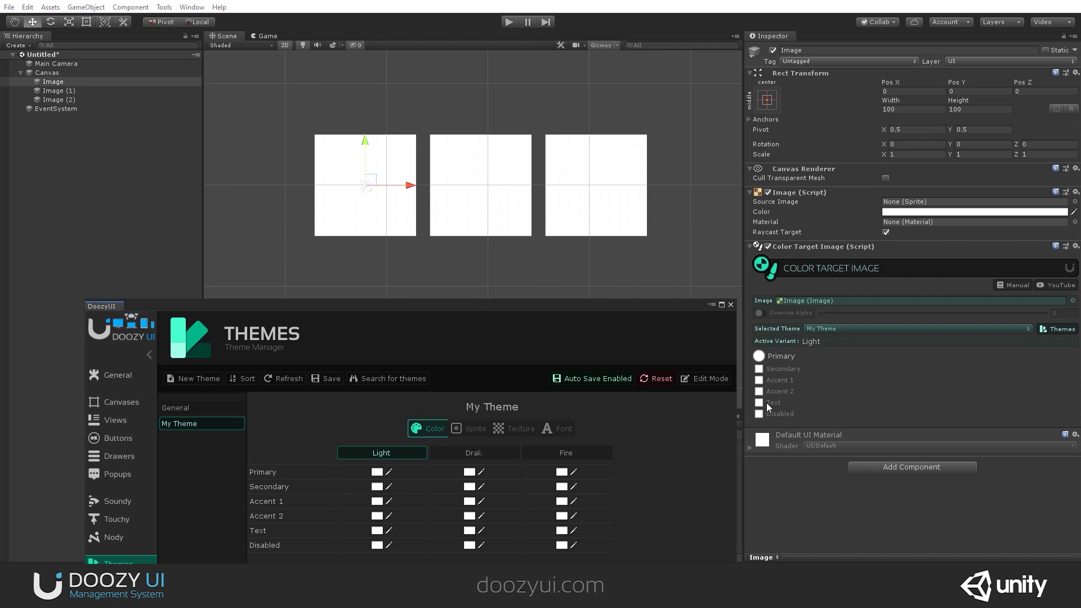
drag(631, 308, 632, 163)
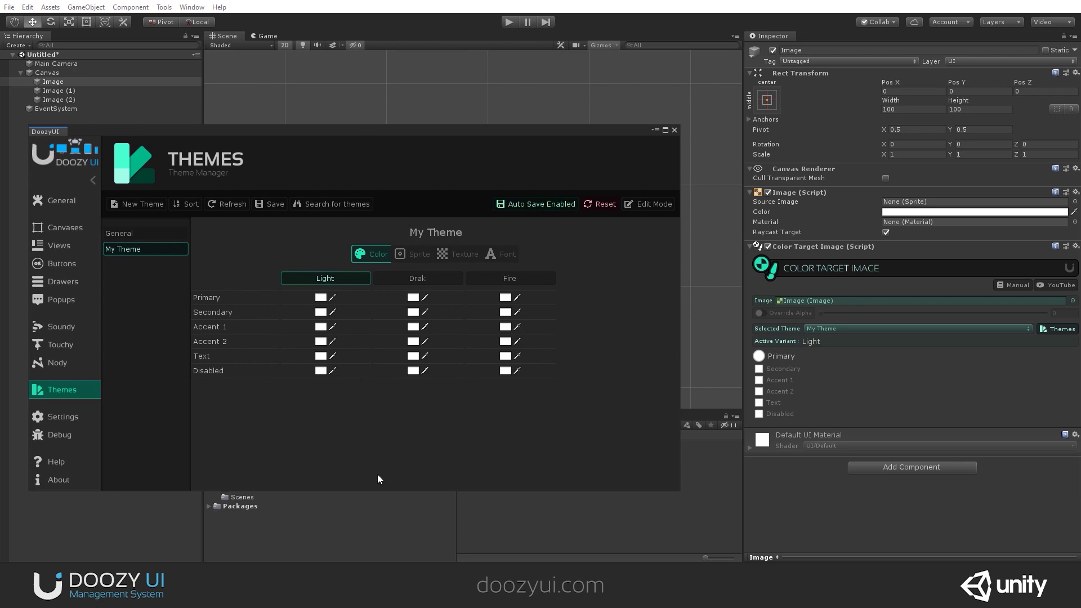
Bring up the Adobe Color palettes beside the theme settings and fill the Light variant's colors from a palette
mouse_move(262, 562)
click(323, 534)
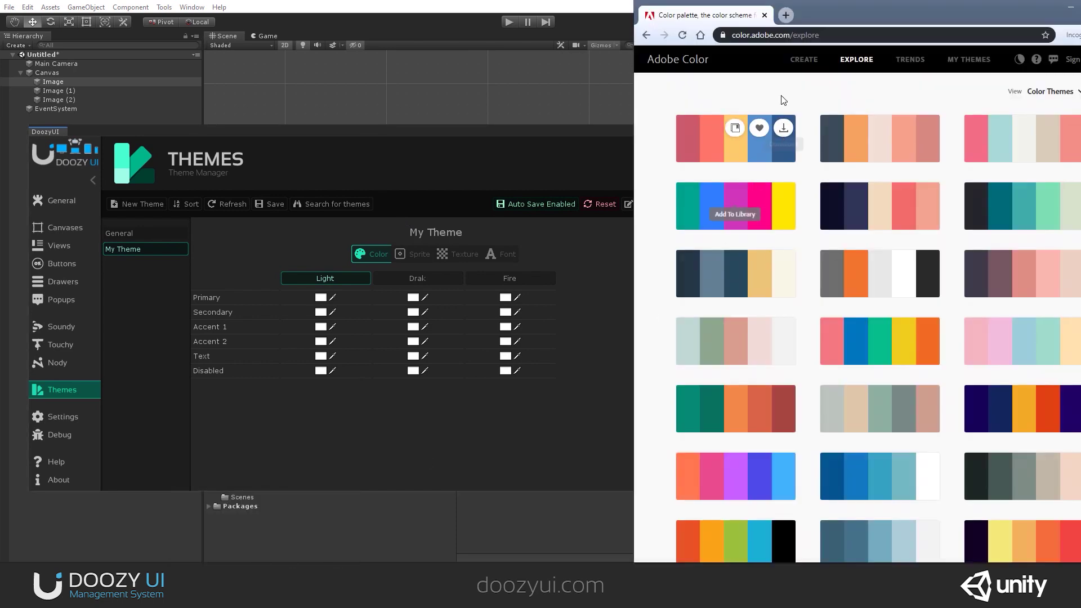
drag(822, 7, 487, 0)
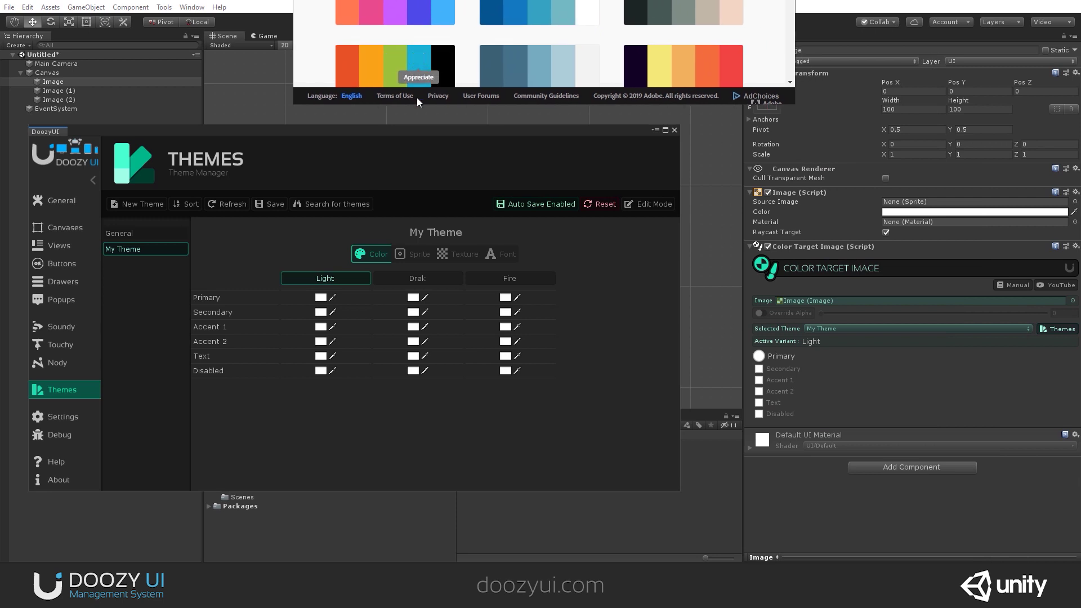
drag(402, 132, 514, 95)
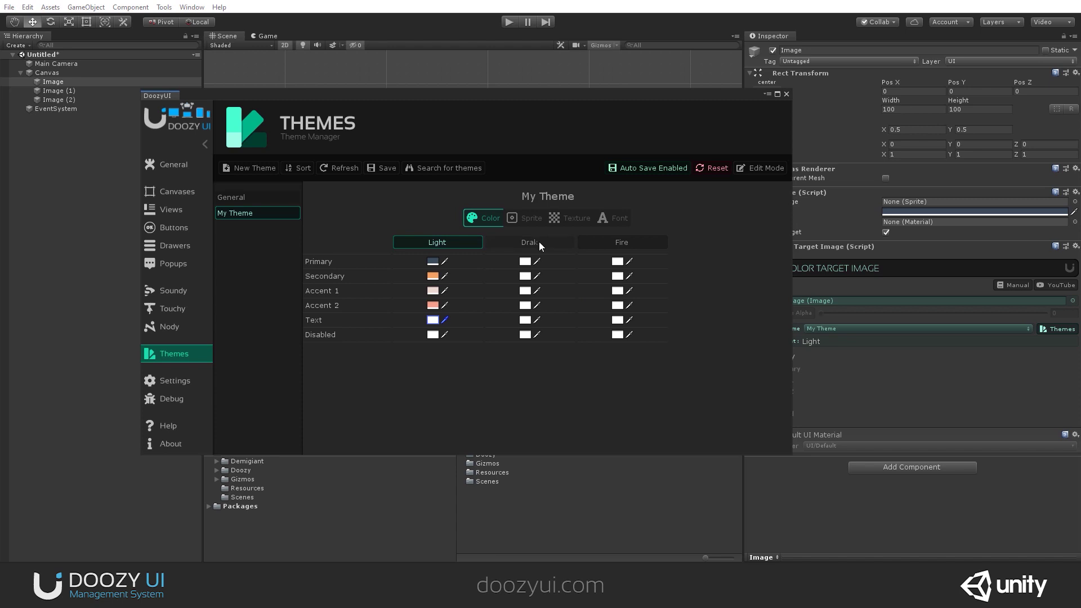
Activate the Drak and Fire variants in turn and fill their Primary through Text colors from Adobe Color palettes
click(538, 242)
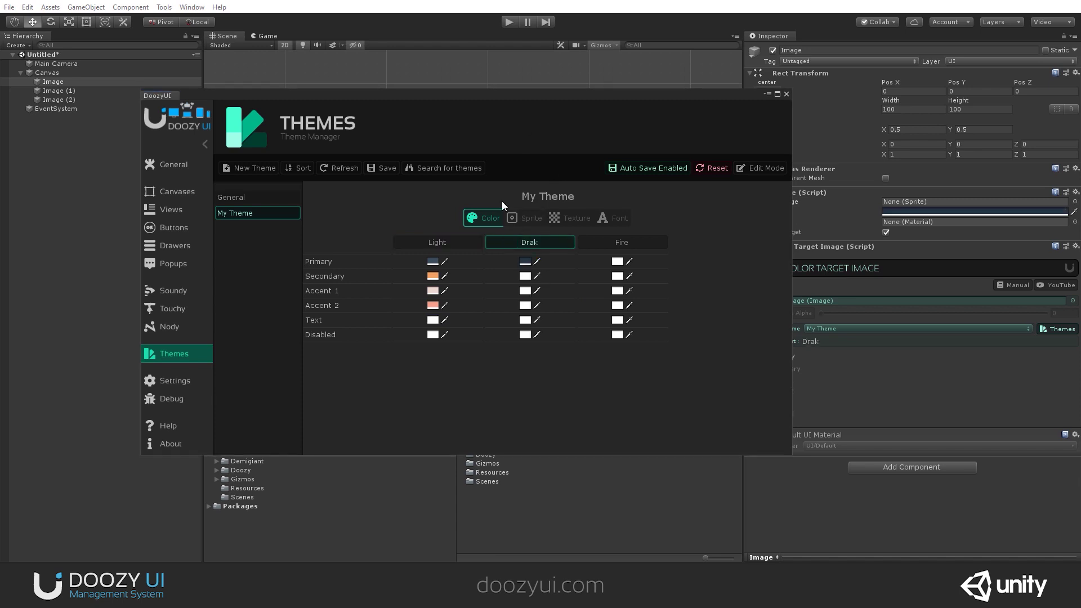
key(alt+Tab)
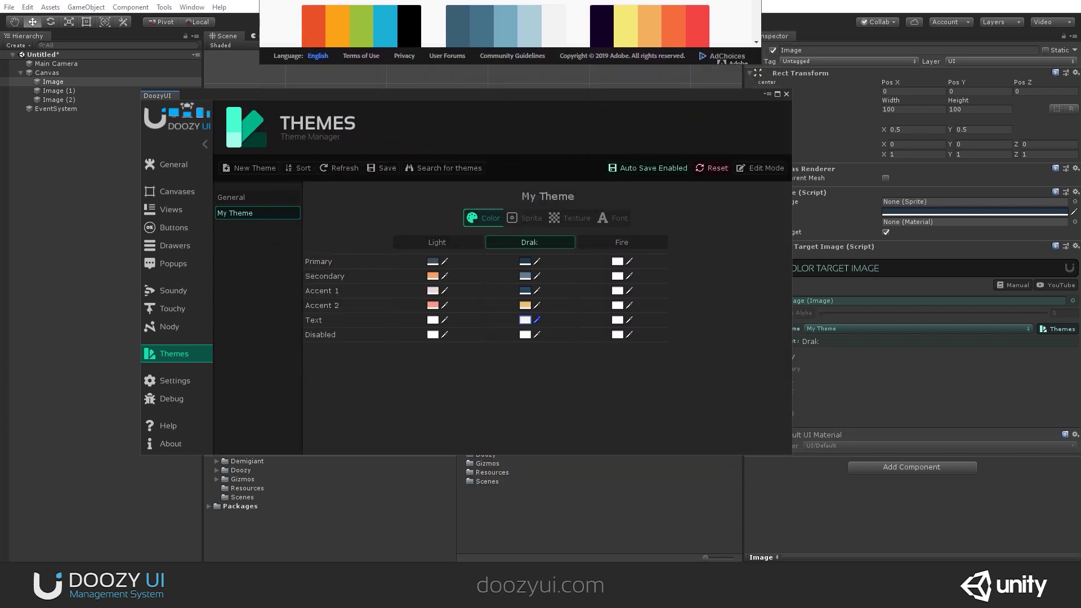
click(622, 242)
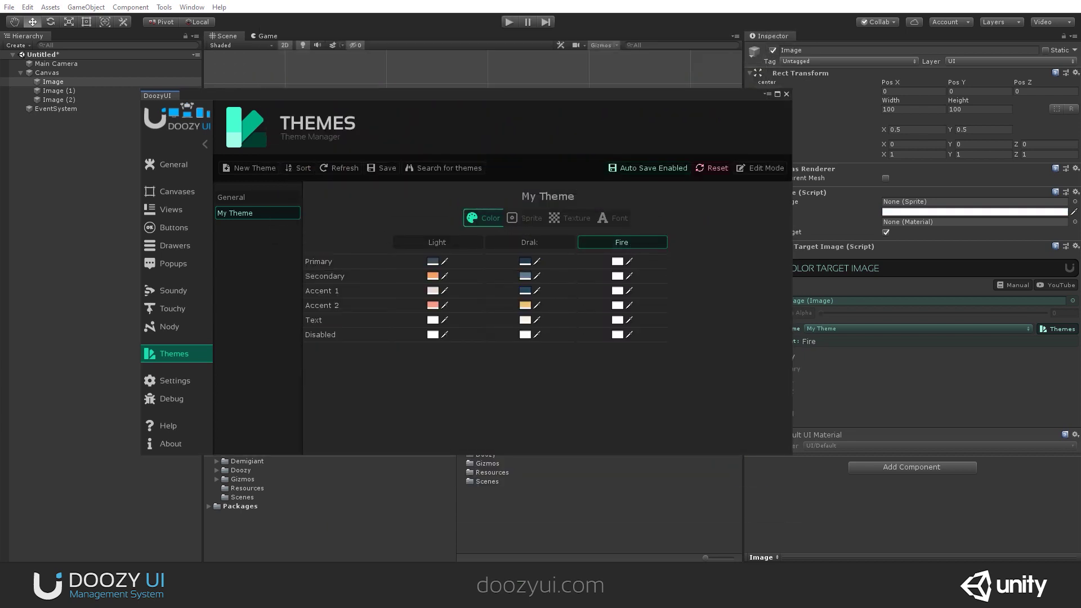
click(629, 261)
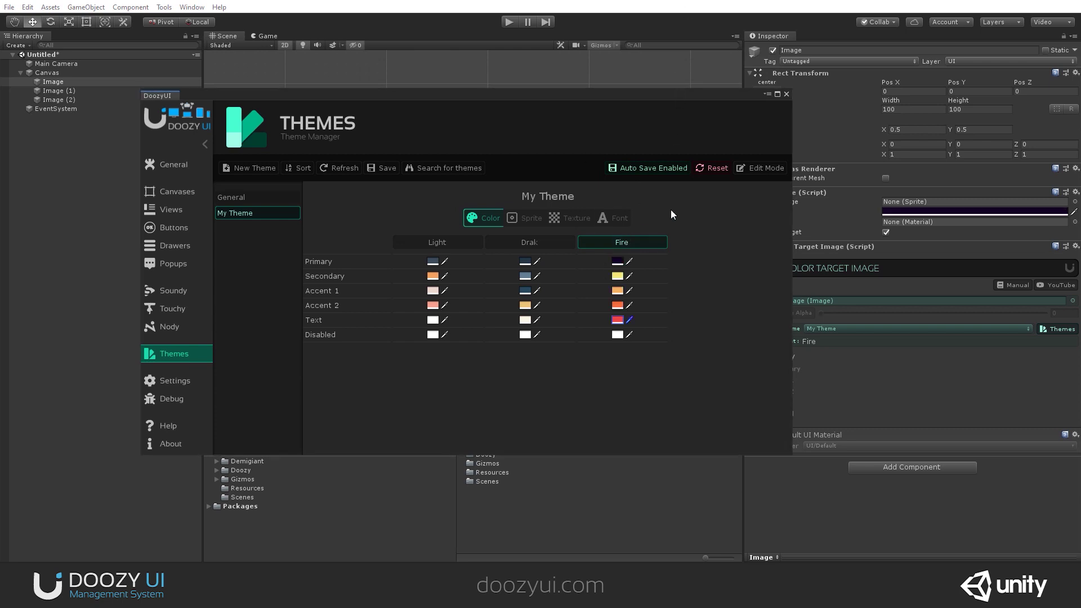
Uncover the images and compare the first Image's Primary color across the Light, Drak and Fire variants, ending on Light
drag(585, 92, 598, 163)
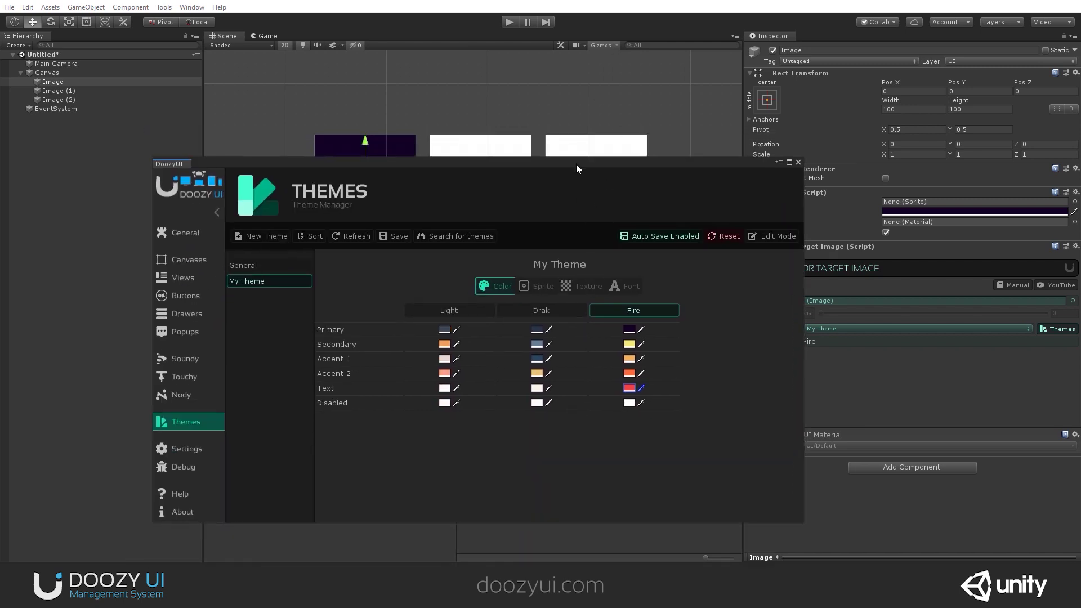
drag(777, 162, 600, 234)
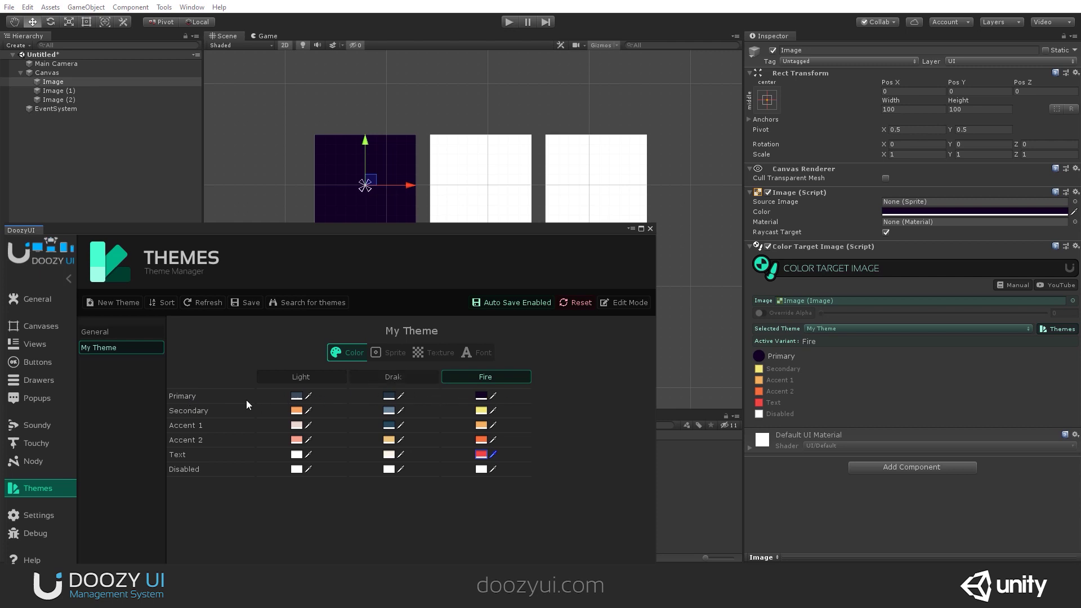
click(421, 376)
click(315, 378)
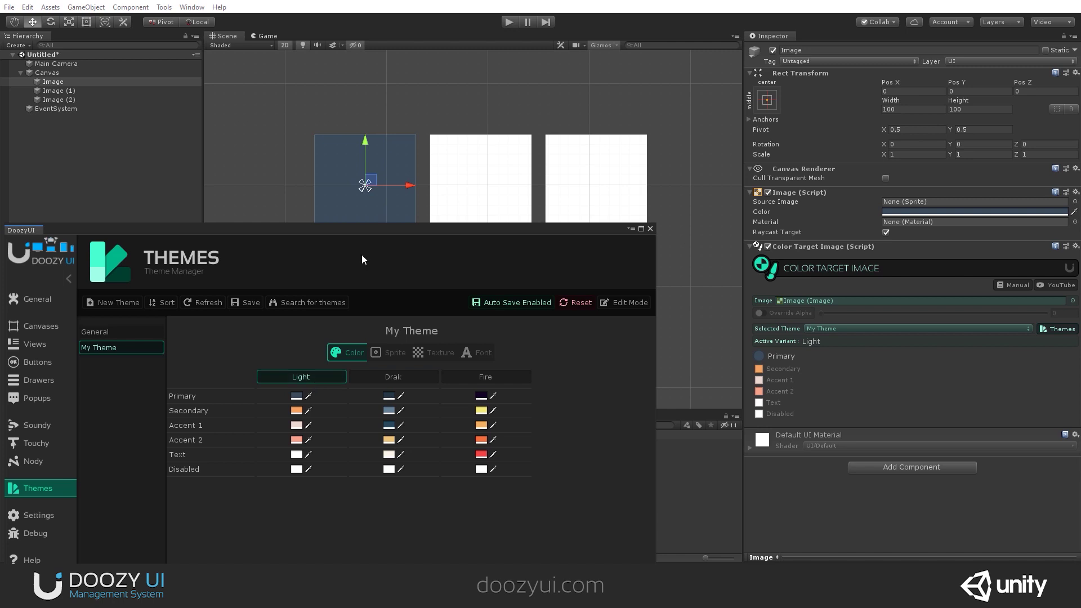
drag(345, 229, 410, 262)
click(493, 410)
click(532, 411)
click(485, 413)
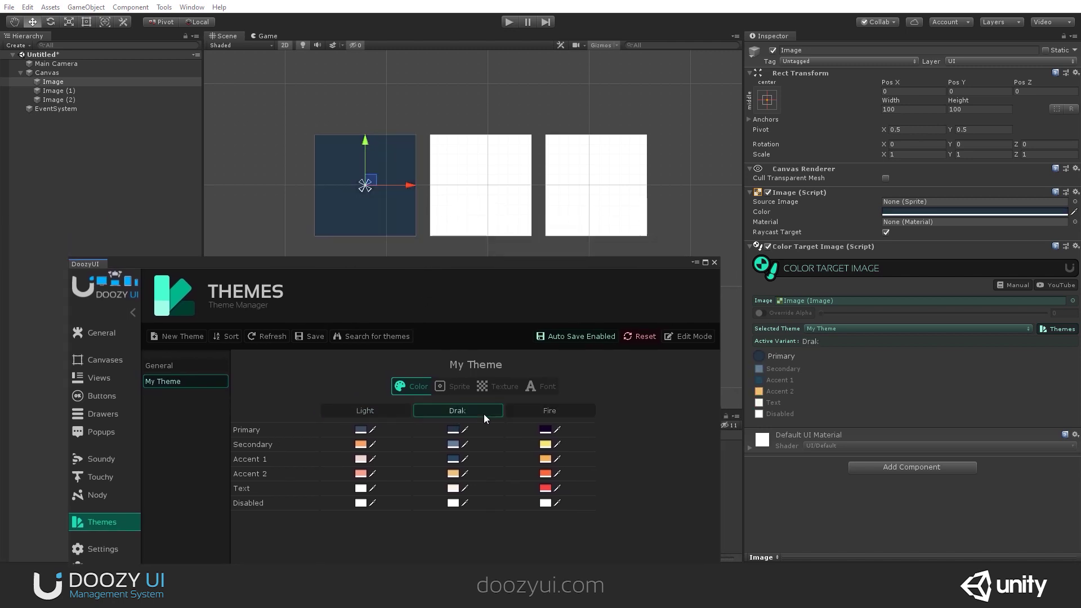
click(383, 413)
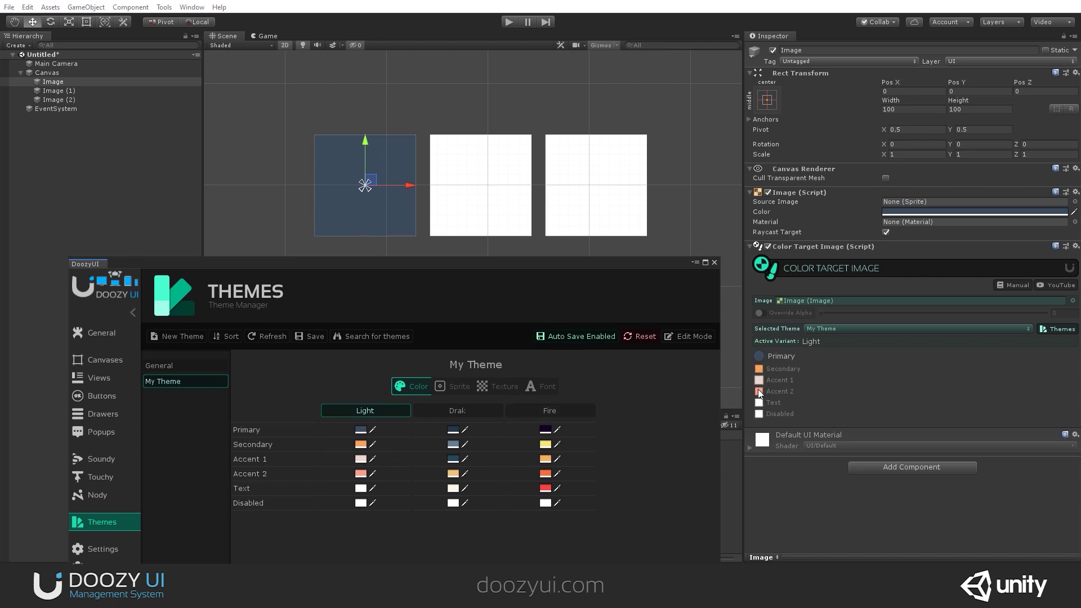
Assign the Accent 2 color to the first Image and activate Drak, followed by the Fire variant
click(758, 391)
click(457, 411)
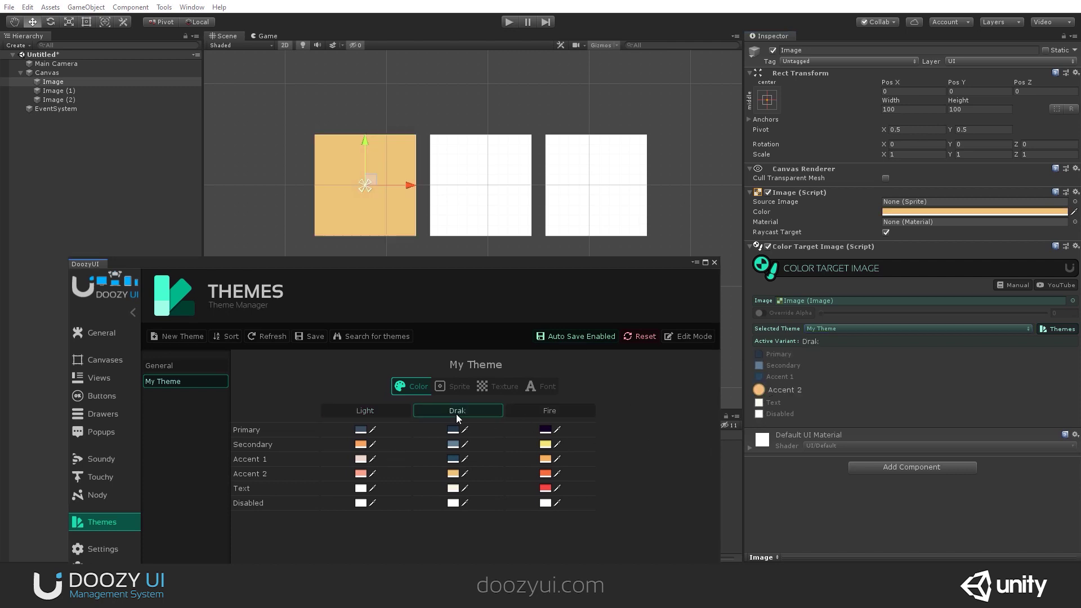
click(543, 410)
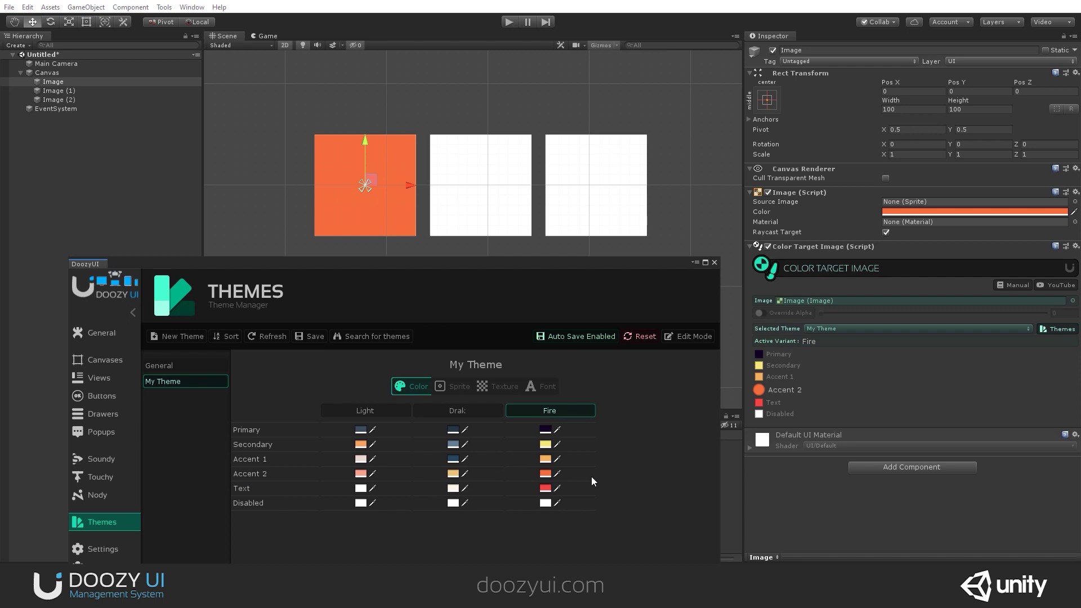
Rename the Accent 2 color property of My Theme as MY color and leave edit mode
click(672, 338)
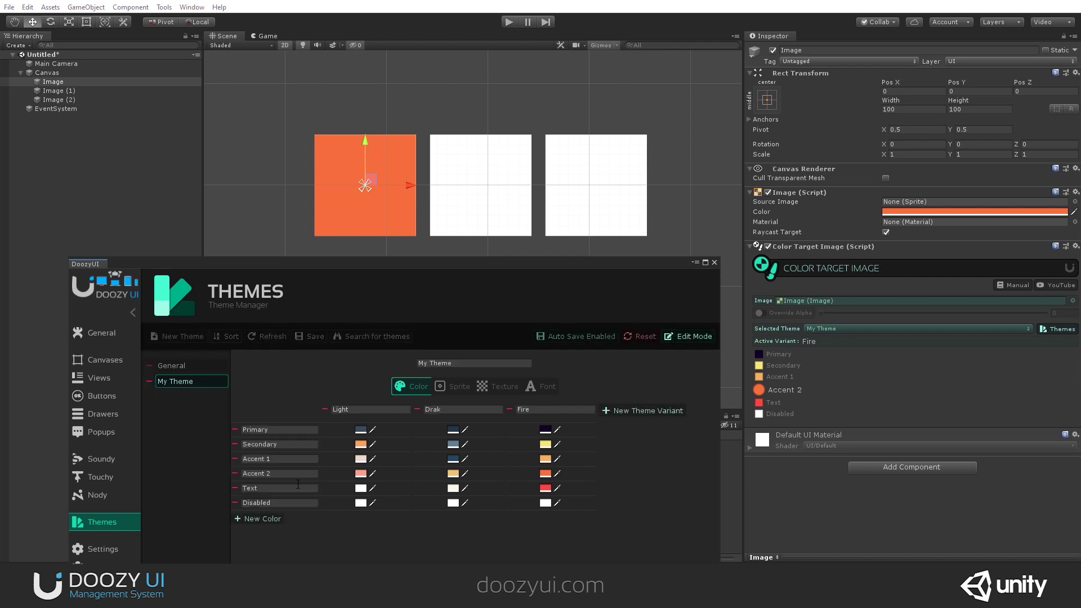
click(284, 474)
text(MY color)
click(685, 338)
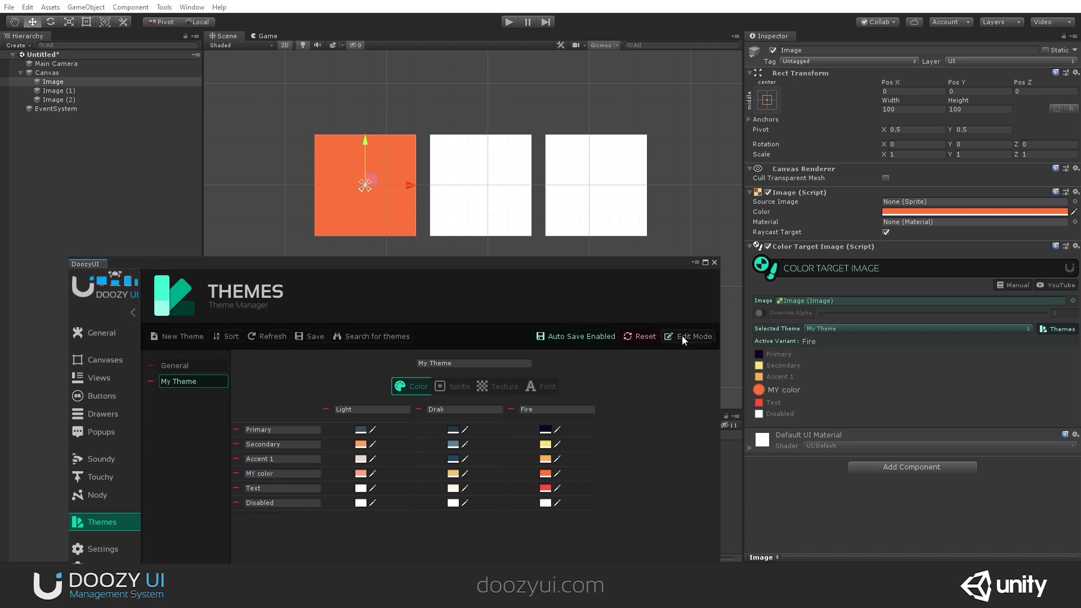
drag(641, 261, 651, 228)
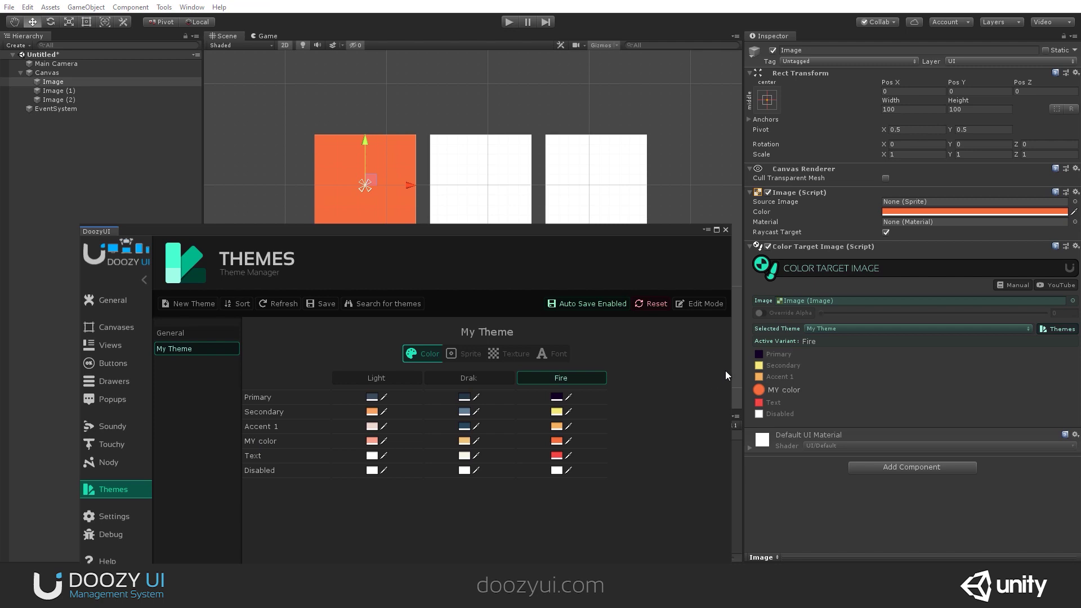
Try Accent 1 and MY color on the first Image and rename the MY color property back to Accent 2
click(758, 377)
click(758, 389)
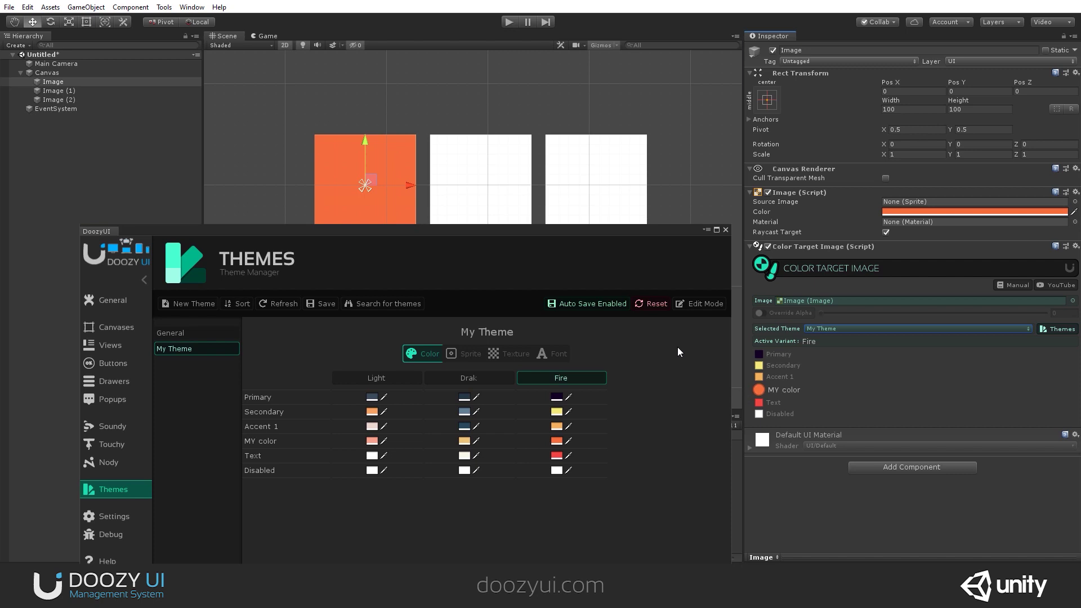
click(693, 303)
click(707, 304)
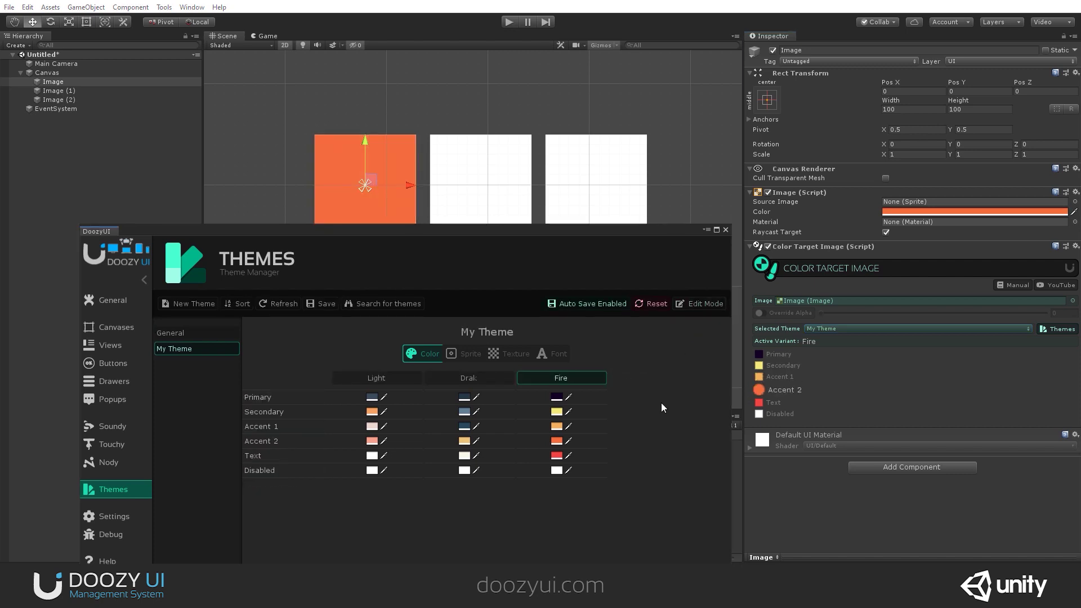
Try the Primary color on the first Image and assign it the Secondary color instead
drag(606, 232, 615, 273)
click(758, 354)
click(758, 366)
mouse_move(316, 259)
mouse_down()
mouse_move(346, 238)
mouse_move(336, 276)
mouse_move(330, 266)
mouse_up()
Add a Color Target Image component to Image (1)
click(54, 90)
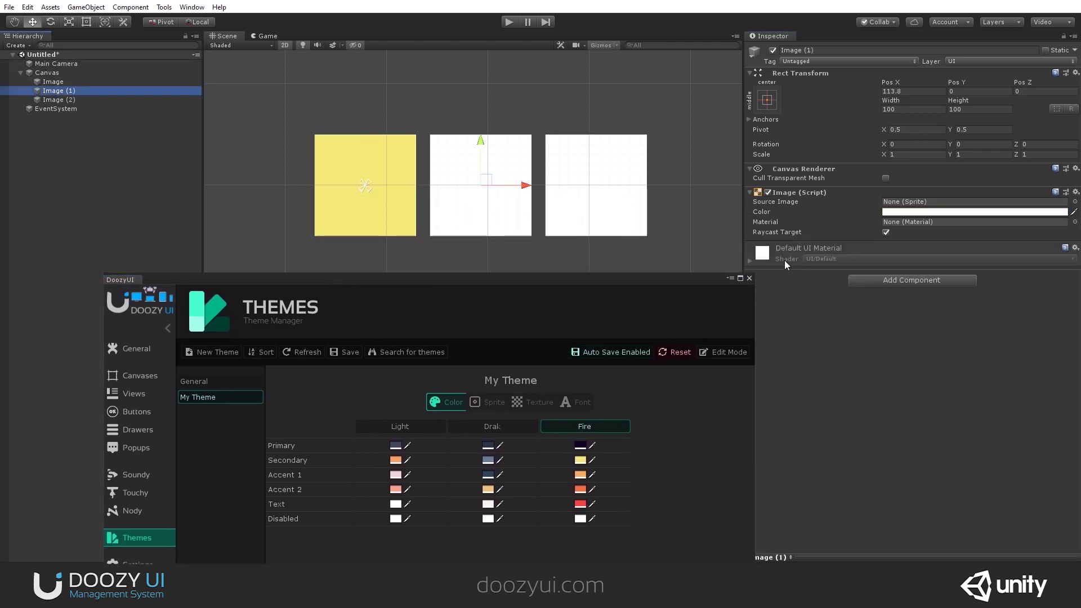
drag(636, 281, 605, 240)
click(975, 282)
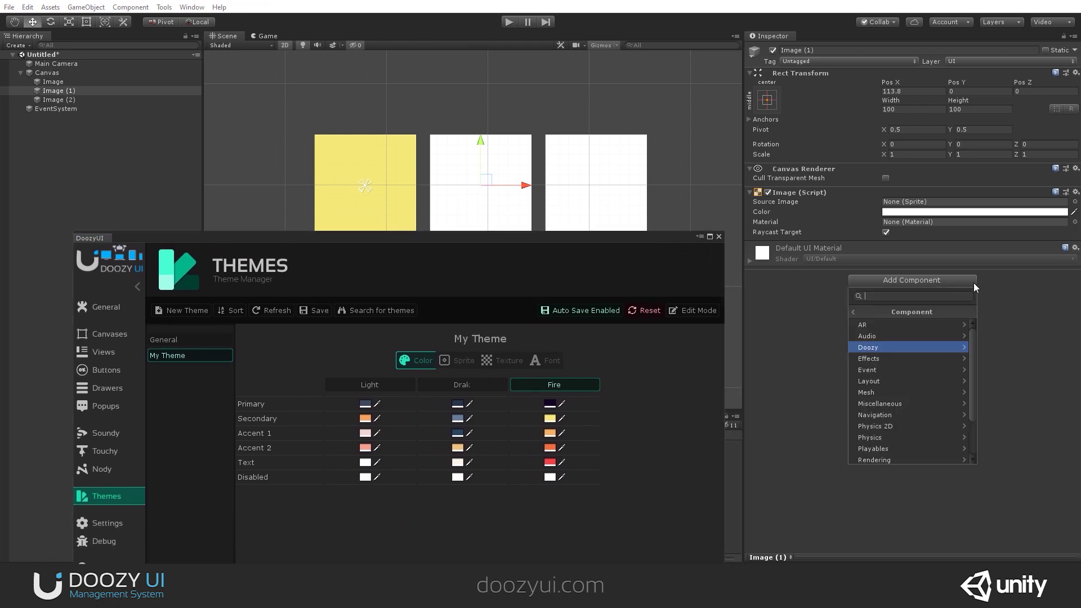
click(887, 345)
click(892, 427)
click(910, 326)
click(912, 327)
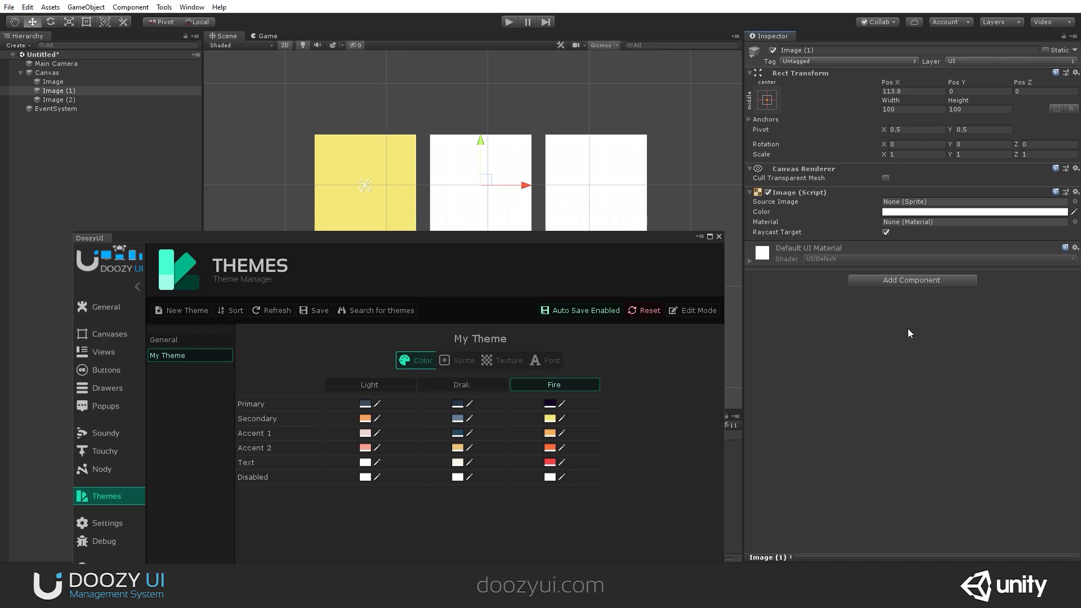
Set Image (1)'s theme to My Theme, try Accent 1 on it and assign it the Accent 2 color
click(826, 328)
click(844, 353)
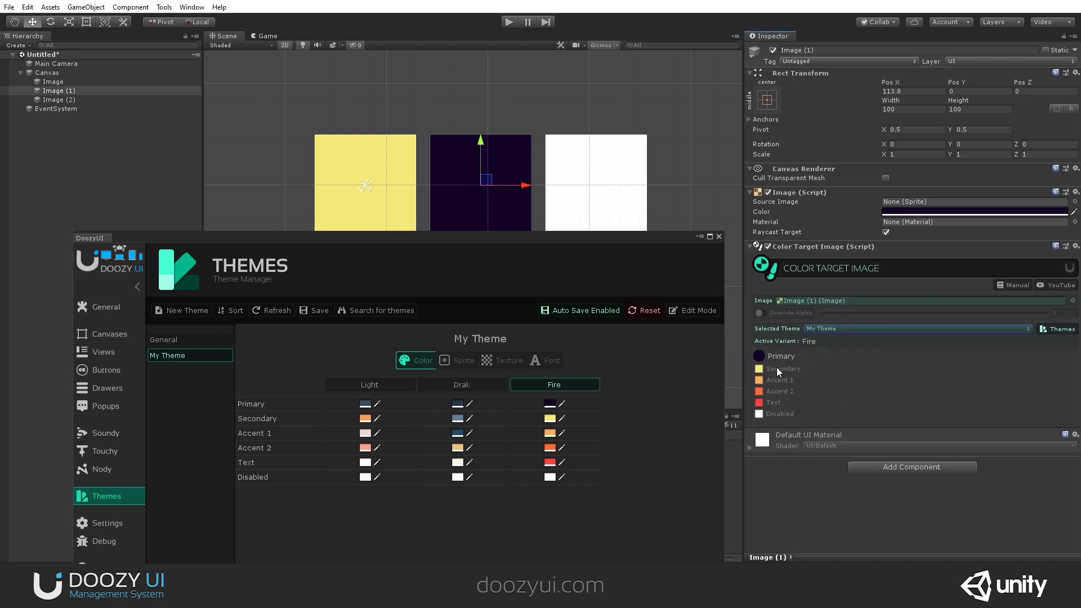
click(758, 380)
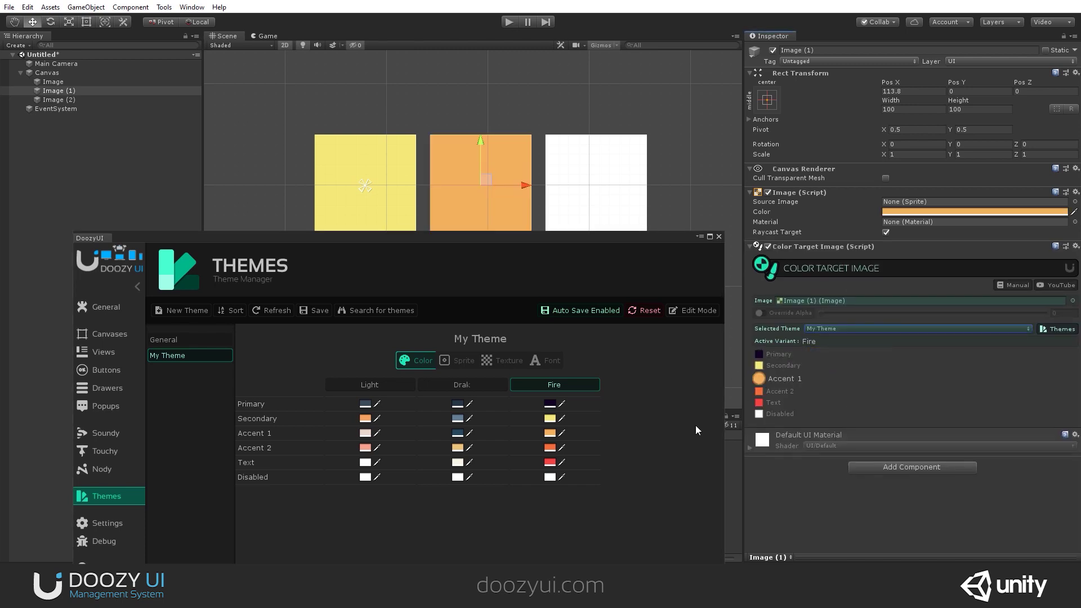
click(757, 393)
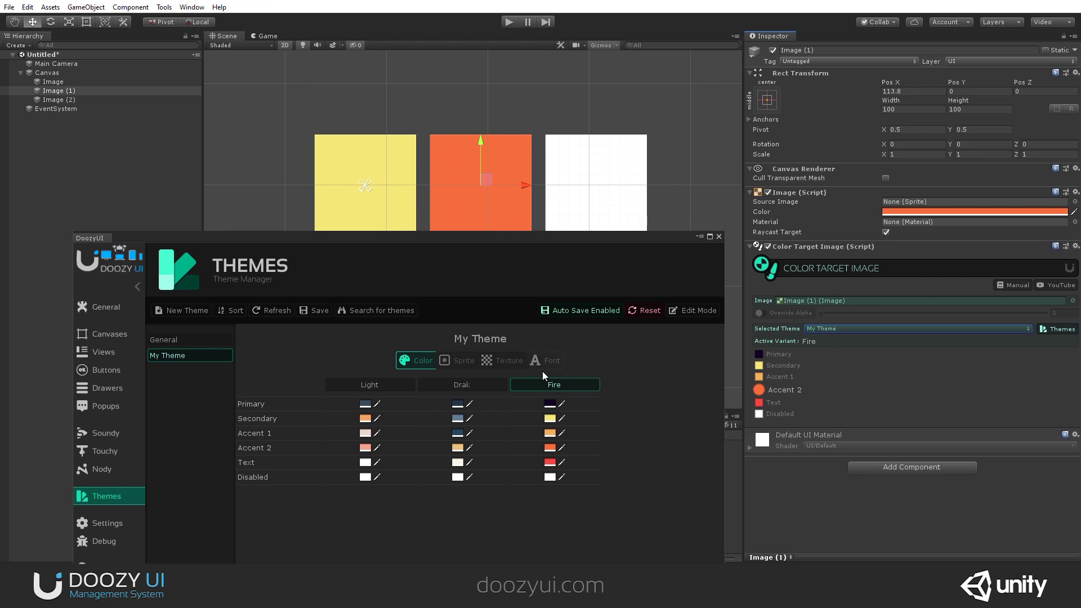
Preview the Drak and Light variants of My Theme on the colored images and reactivate the Fire variant
click(479, 383)
click(383, 384)
click(460, 384)
click(546, 384)
Add a Color Target Image component to Image (2), linked to My Theme with the Accent 1 color
click(84, 99)
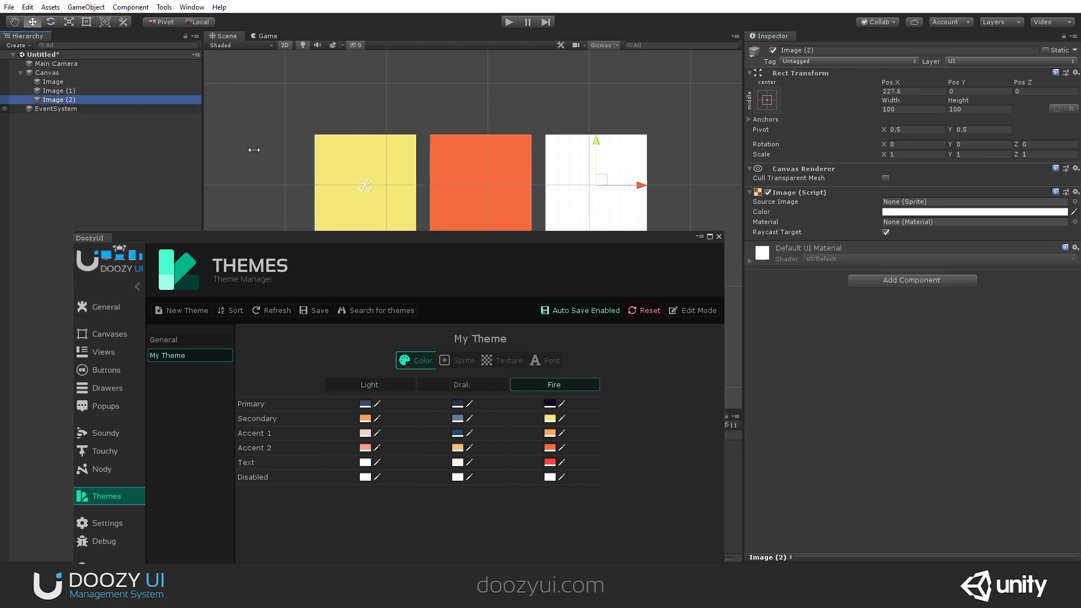
click(879, 280)
click(914, 347)
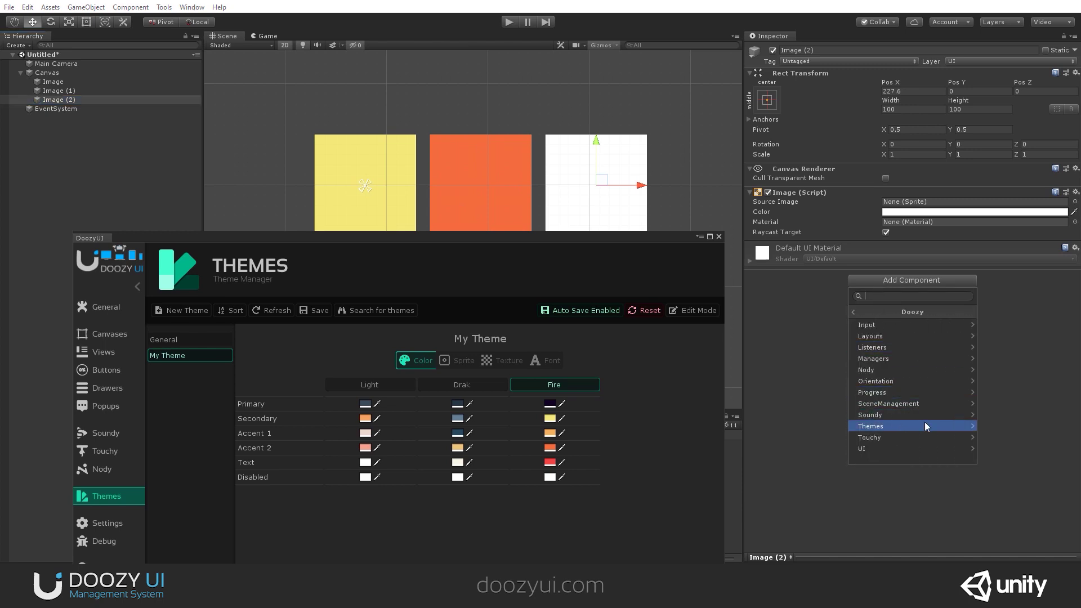
click(924, 422)
click(912, 325)
click(902, 324)
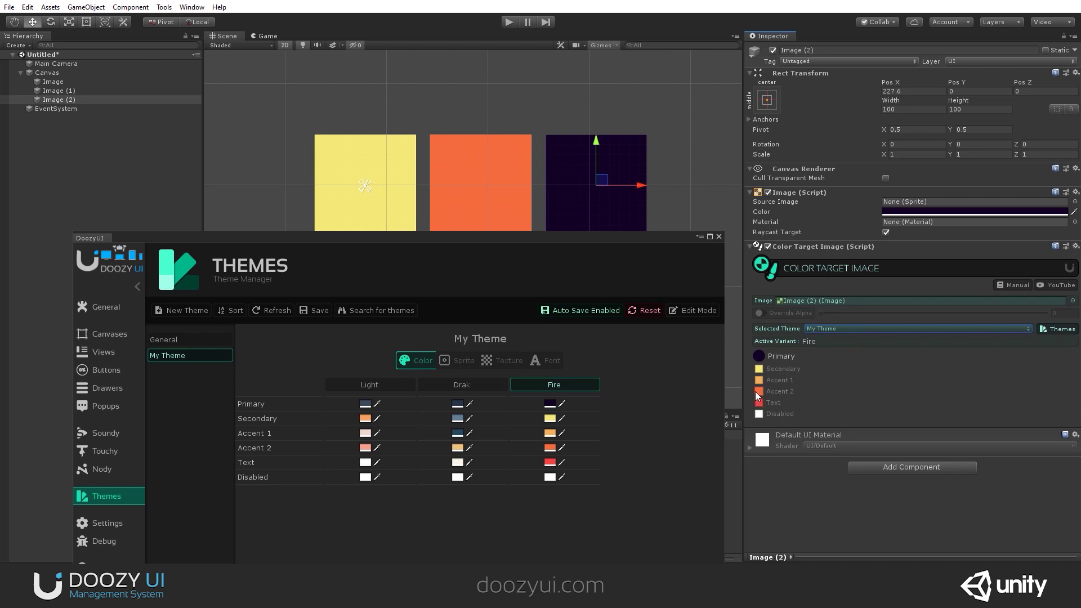
click(759, 379)
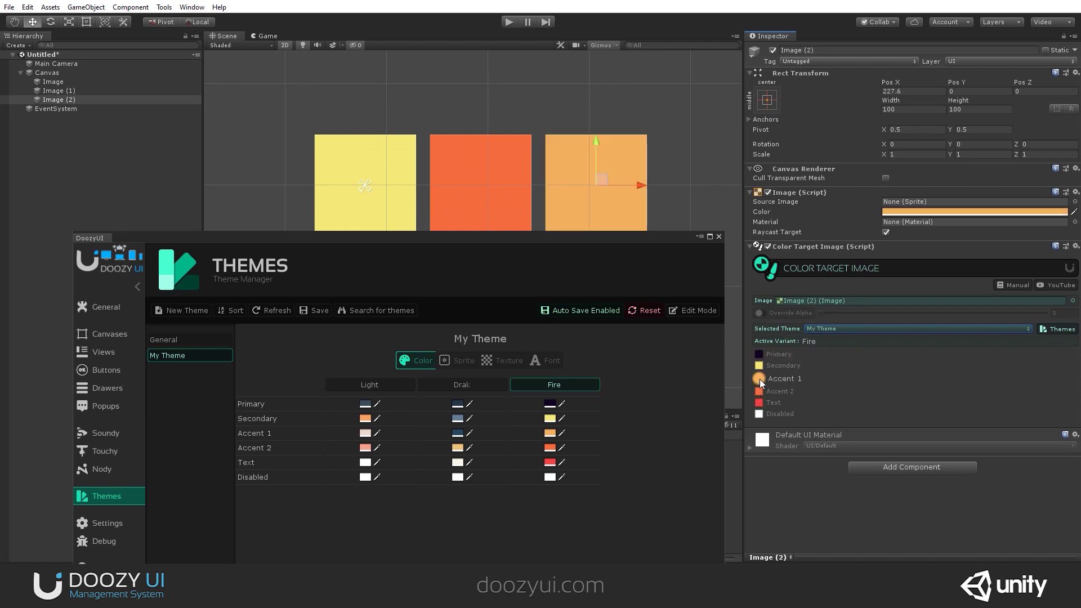
click(831, 329)
Preview the color variants of My Theme on all three images with the scene in view
click(486, 378)
click(485, 381)
click(374, 384)
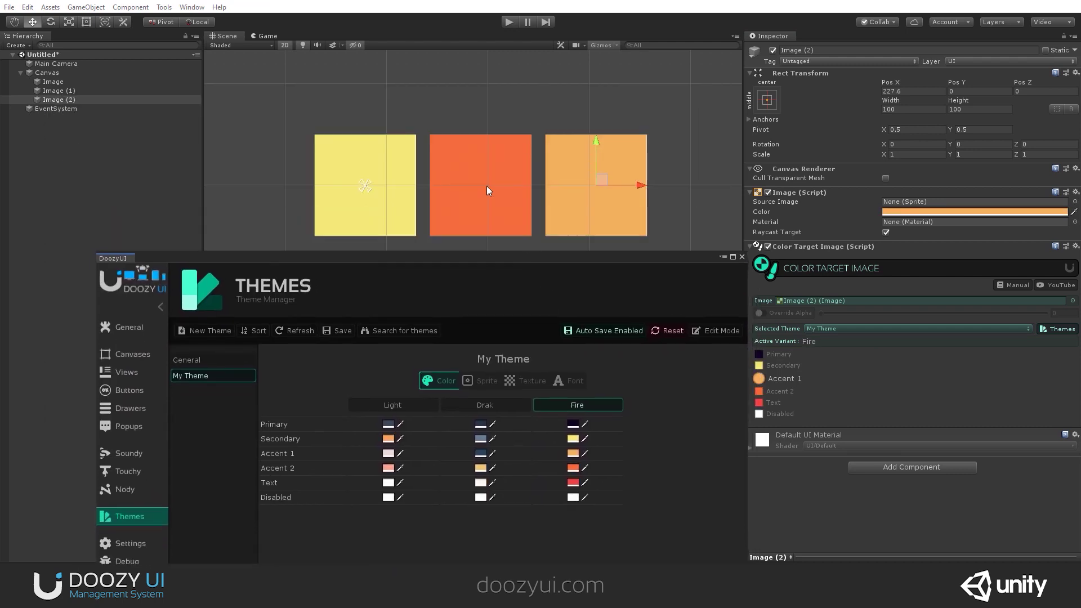
scroll(477, 188, up, 1)
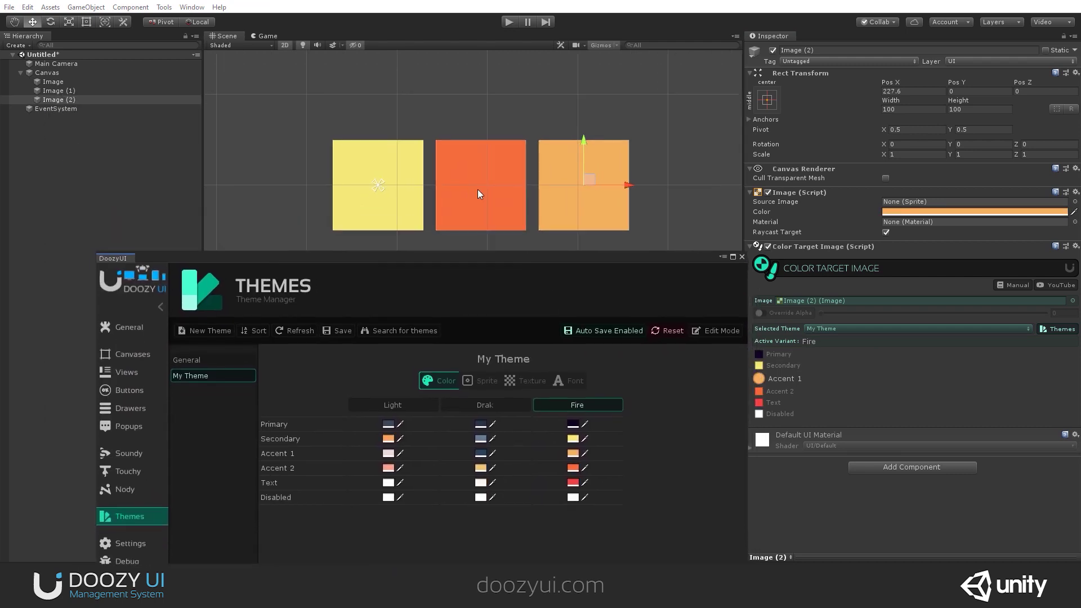
drag(456, 254, 438, 280)
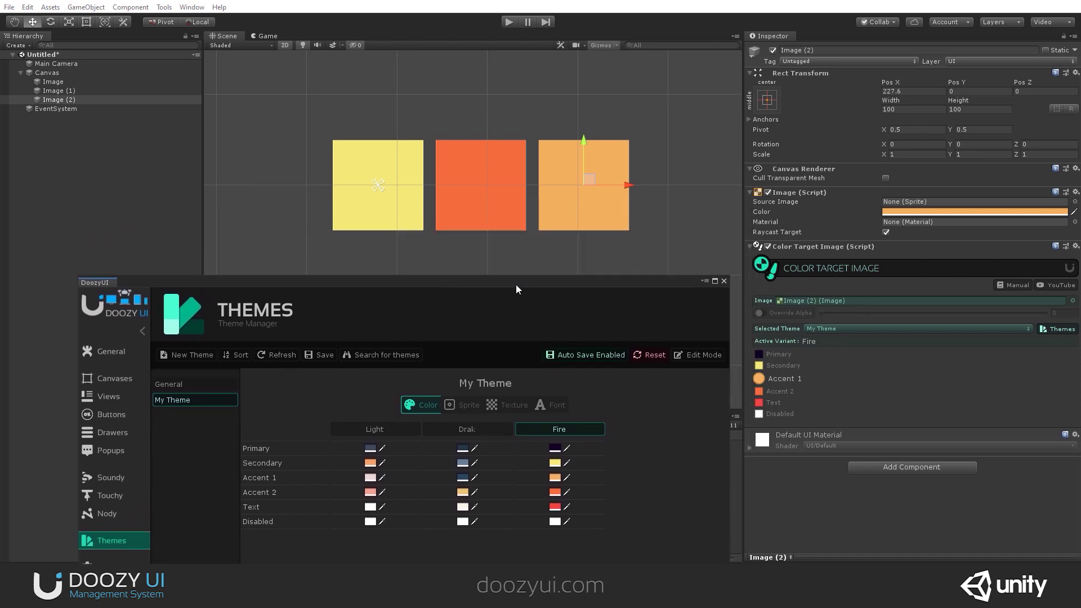
drag(516, 285, 518, 245)
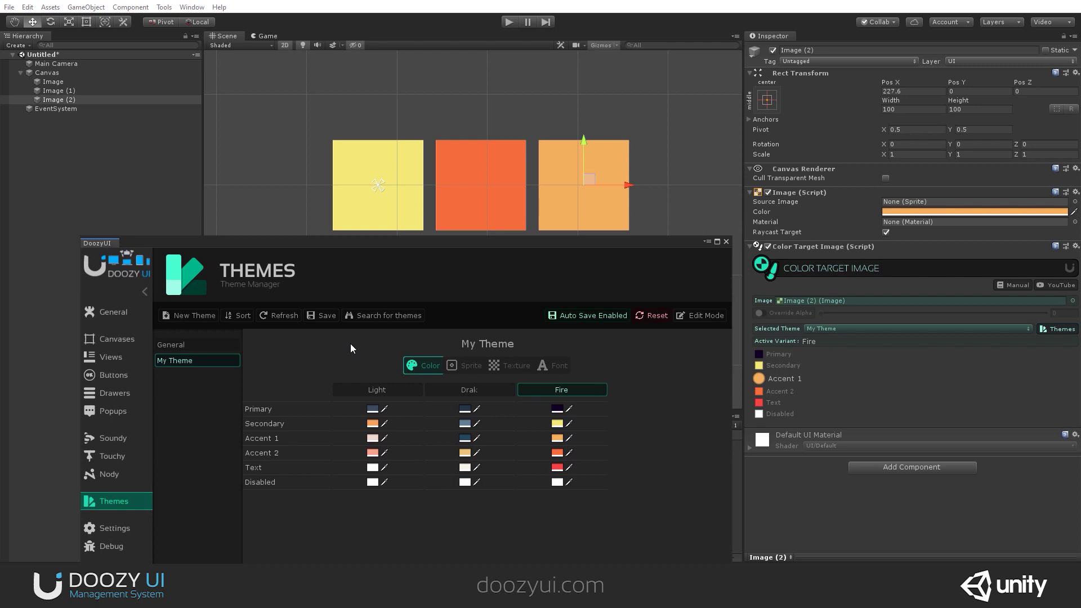
Create a new theme named Another Theme
click(198, 313)
text(Another Theme)
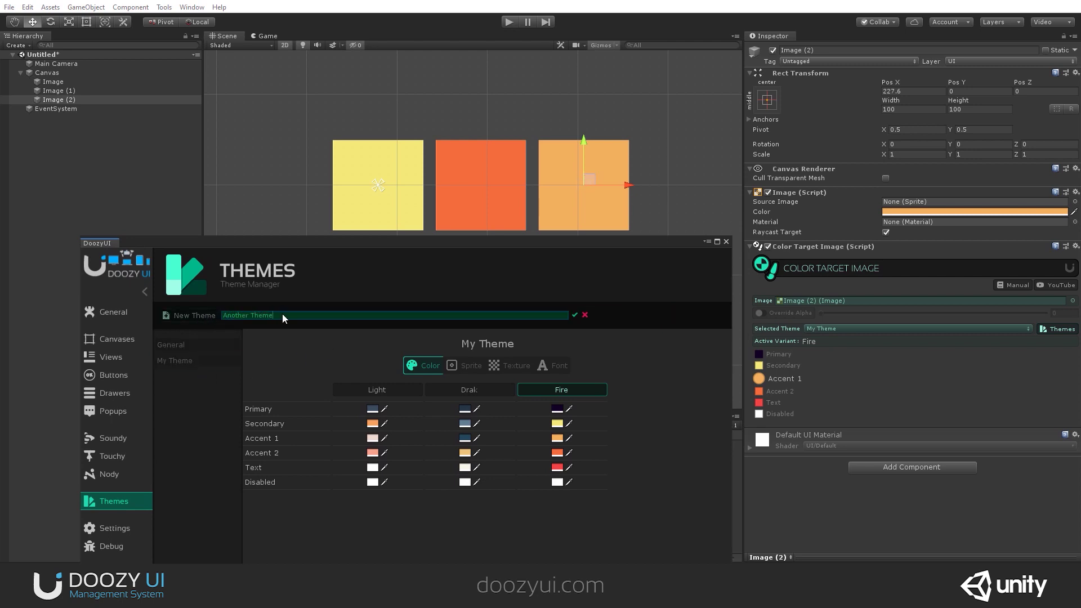
key(Return)
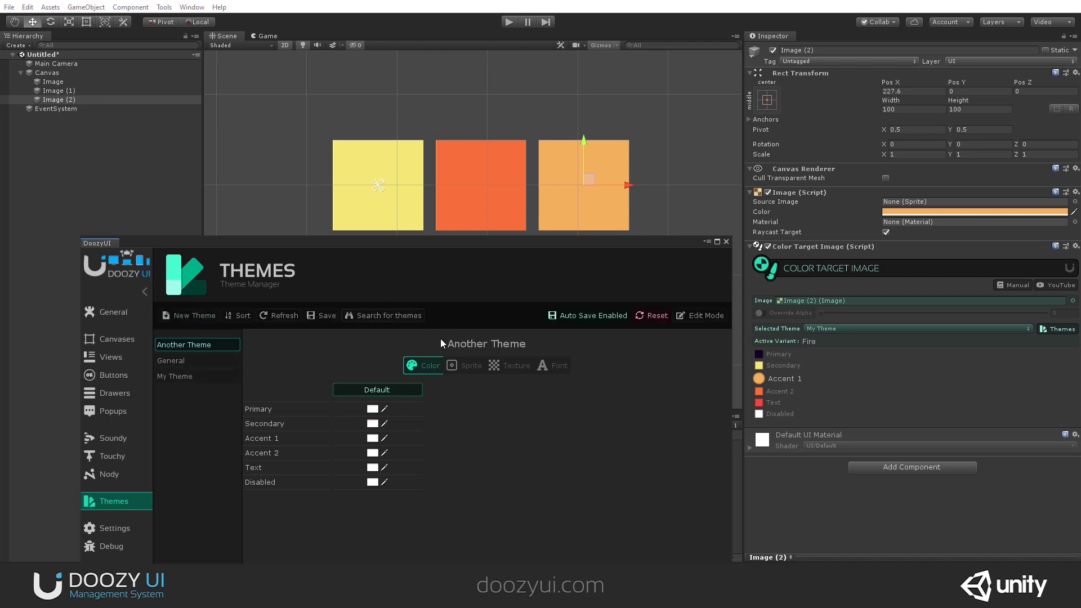
Rename Another Theme's default variant as One and add two more variants named Two and Three
click(680, 316)
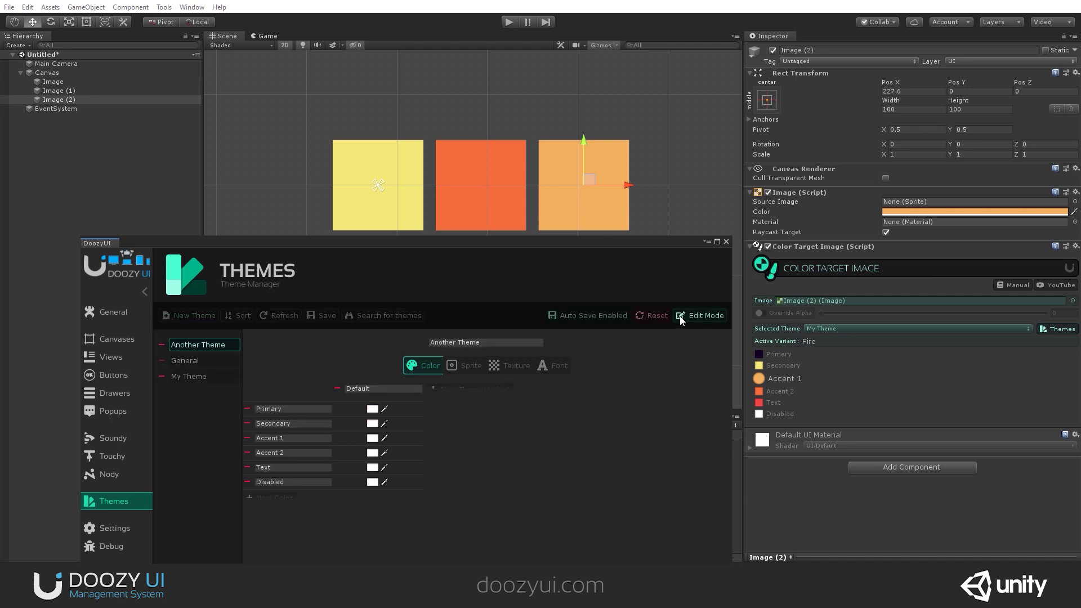
click(484, 390)
click(387, 388)
text(One)
click(504, 390)
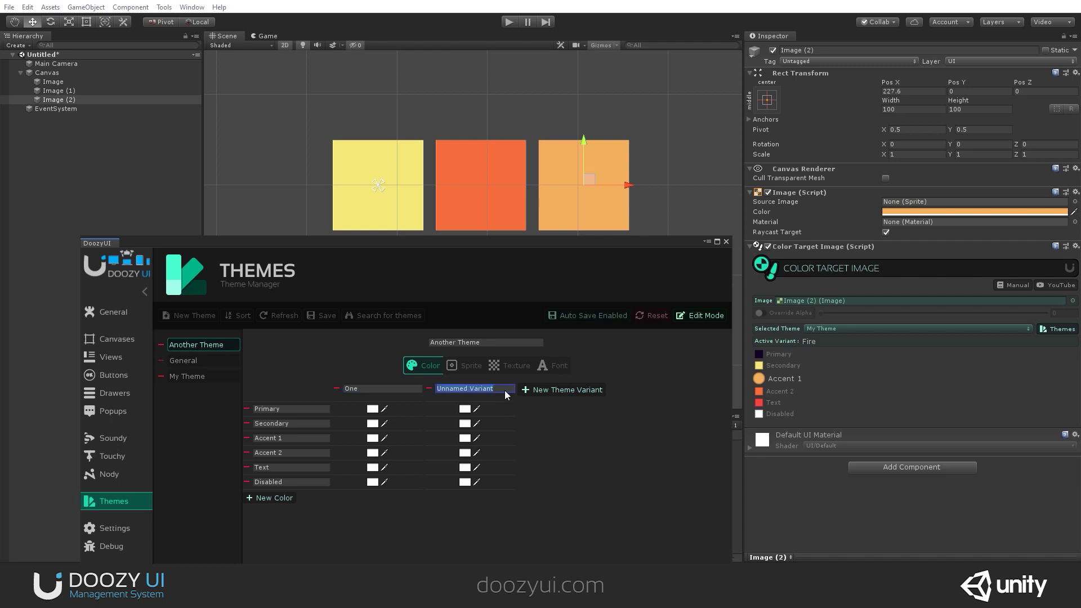
text(Two)
click(565, 390)
click(569, 392)
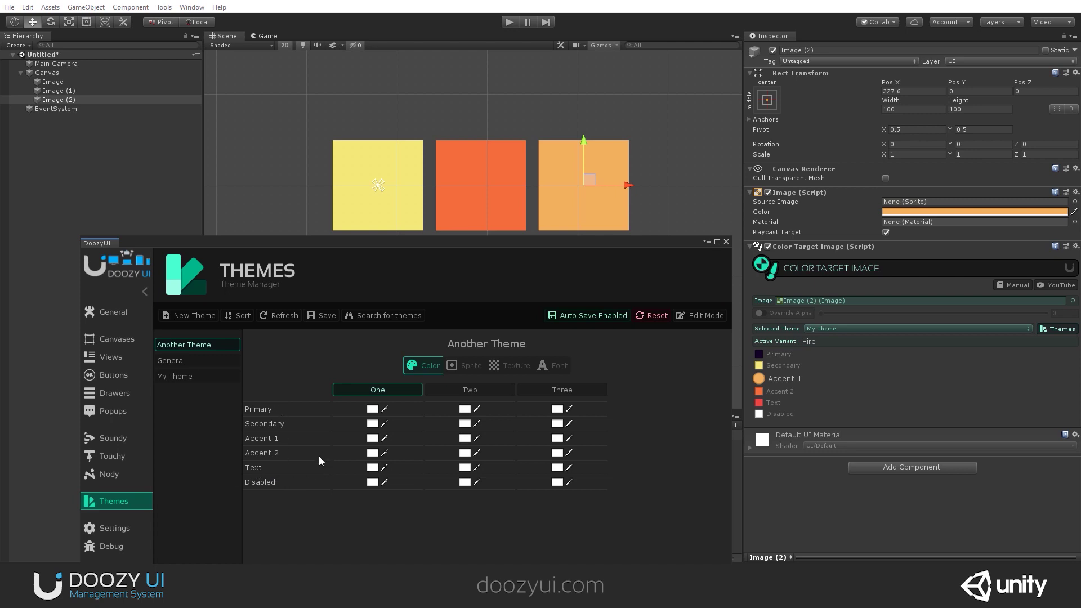
Pick colors for the color properties in the One, Two and Three variants of Another Theme
click(384, 409)
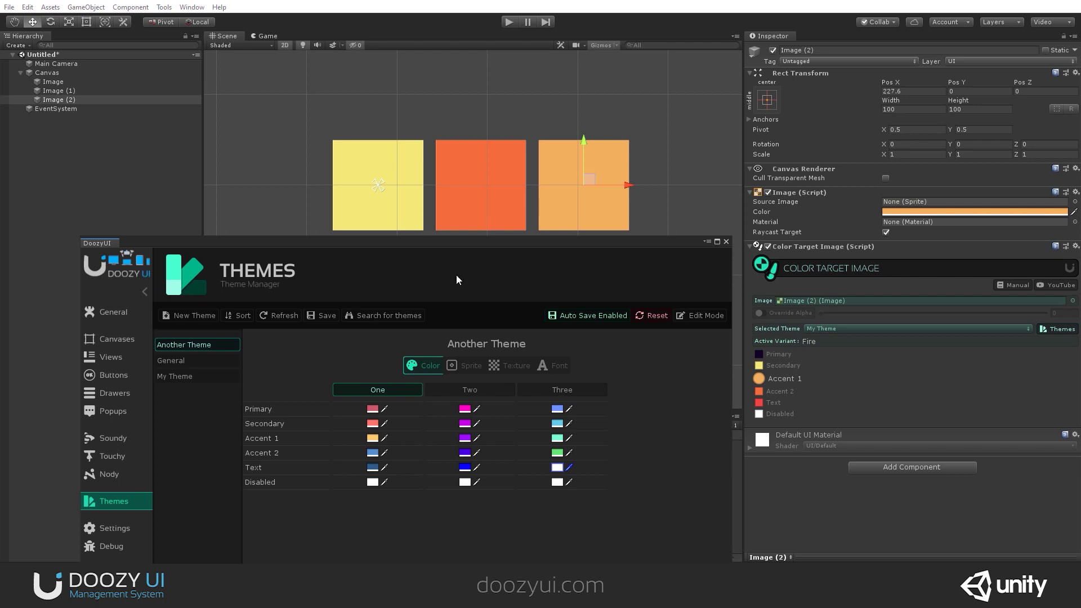
drag(434, 258, 448, 150)
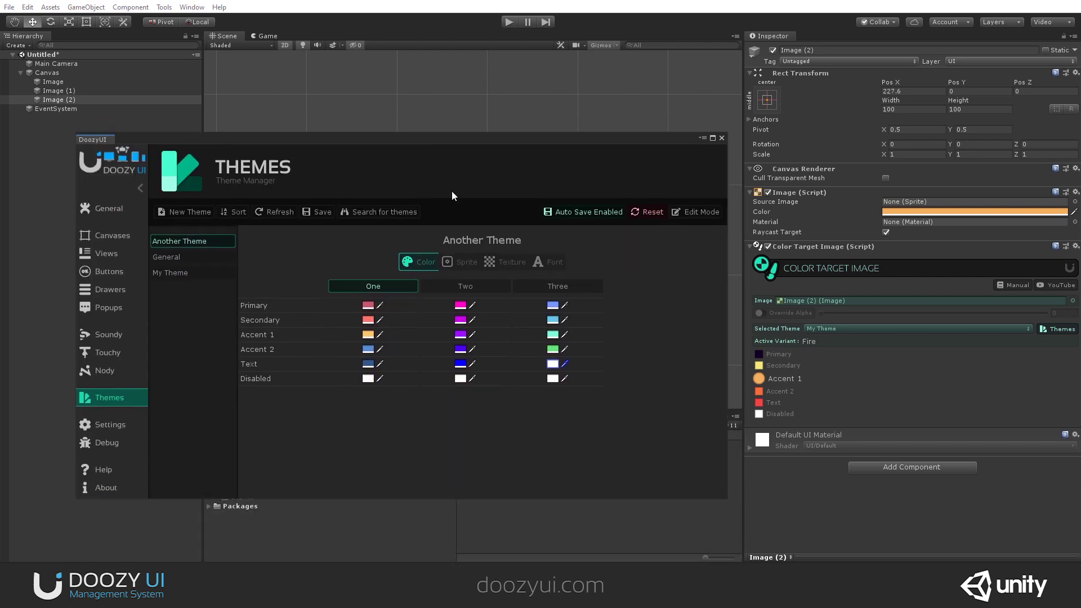
Compare My Theme with Another Theme and switch between My Theme's variants
click(190, 272)
click(184, 241)
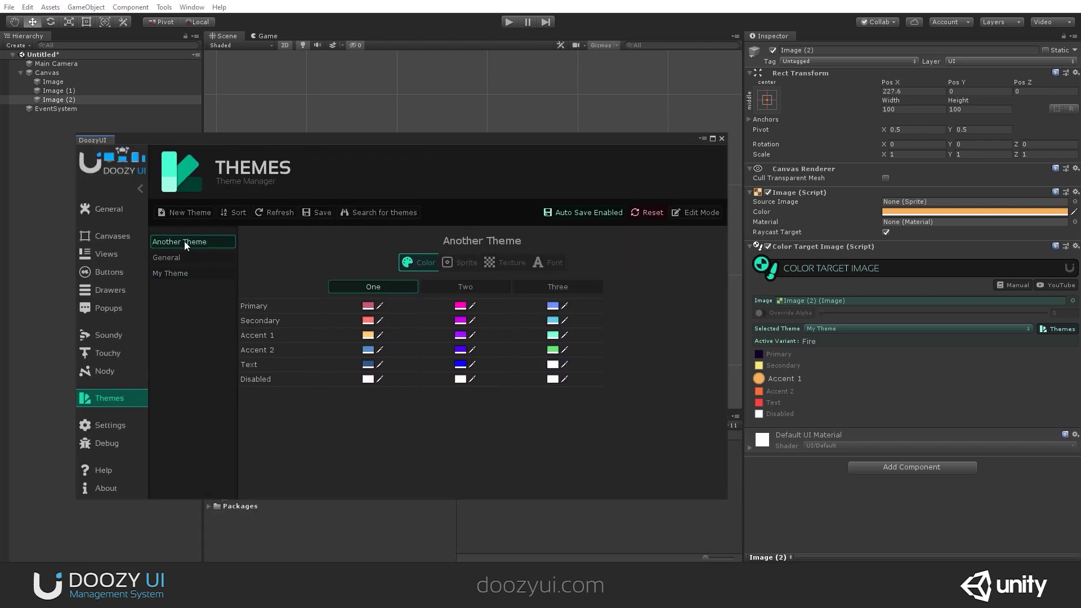
click(187, 274)
click(406, 288)
click(461, 284)
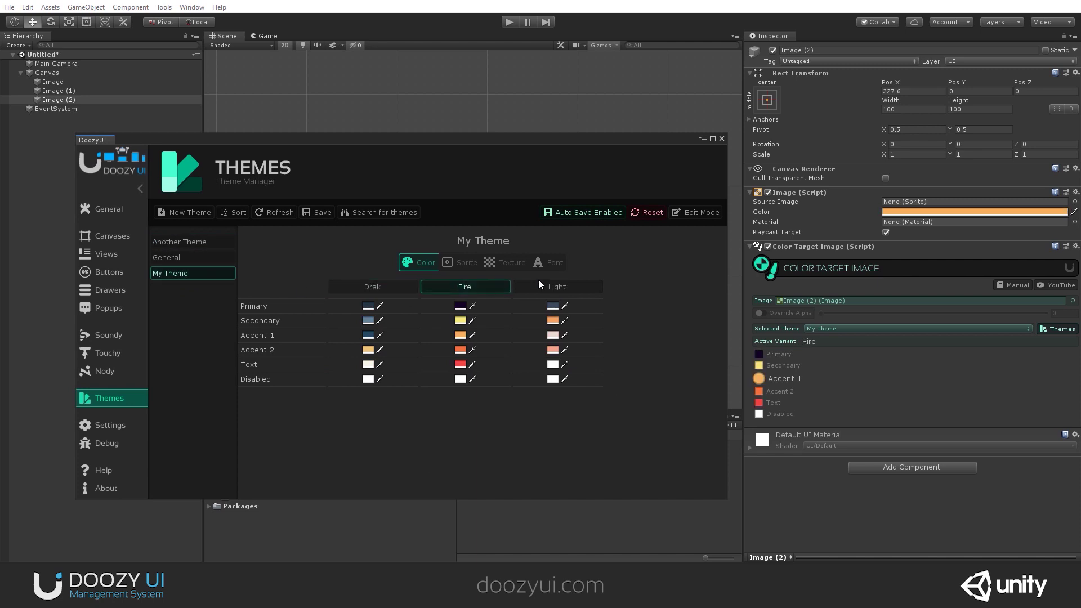
click(539, 284)
click(492, 285)
Uncover the three images and cycle through My Theme's Drak, Fire and Light variants, finishing on Light
drag(459, 137, 458, 258)
middle_drag(458, 231, 436, 180)
click(429, 408)
click(469, 409)
click(556, 409)
click(468, 408)
click(414, 408)
click(443, 411)
click(554, 409)
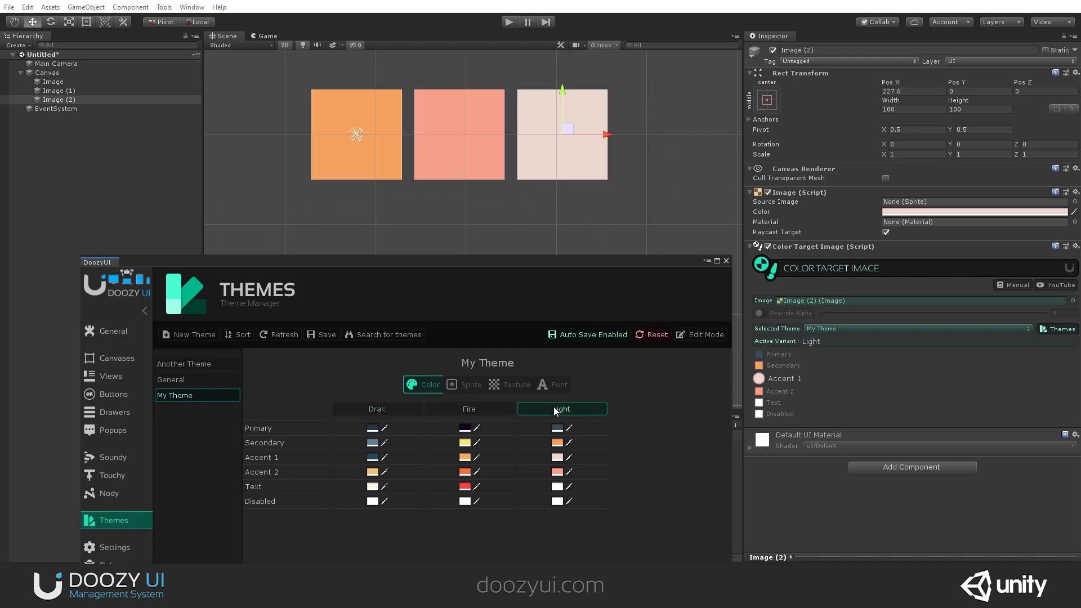
Duplicate the three images into a row below at Pos Y -122.8 and set the copies' theme to Another Theme
shift+click(59, 82)
key(ctrl+d)
drag(357, 110, 357, 221)
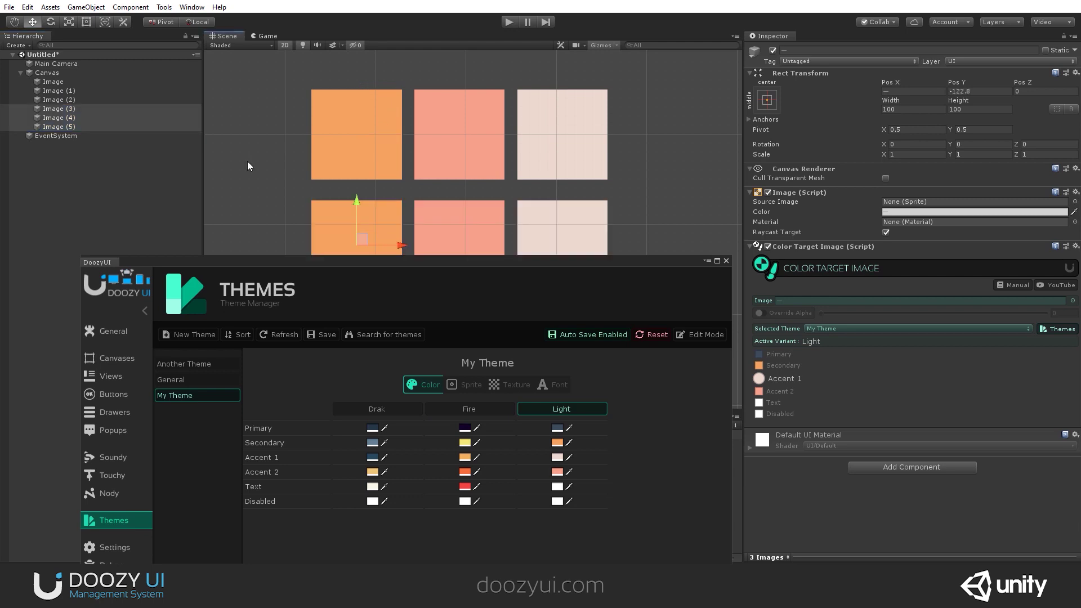
click(820, 334)
click(825, 337)
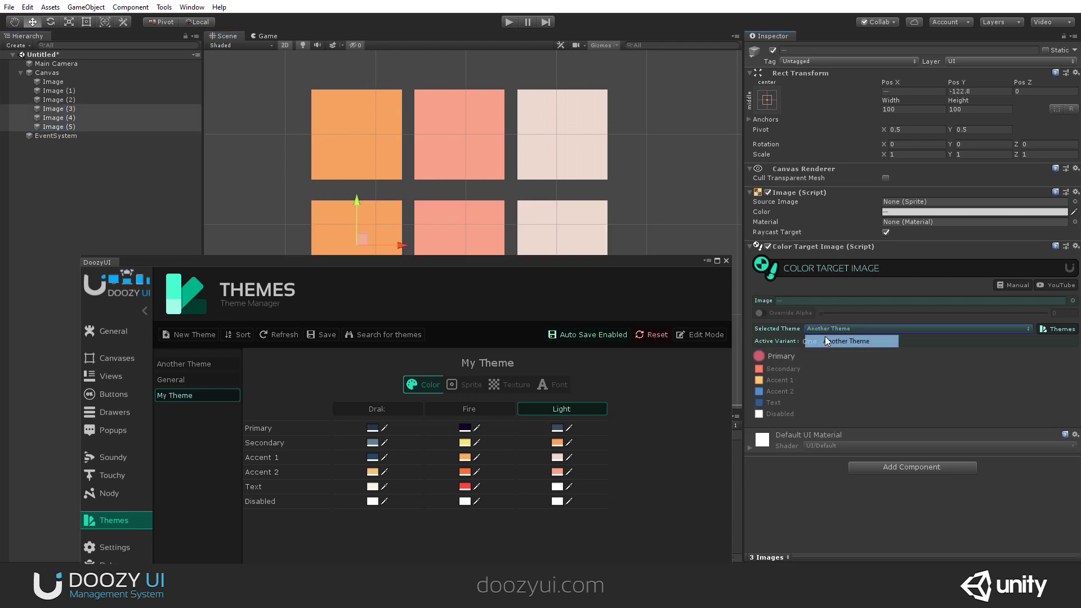
Cycle through My Theme's variants to compare the two image rows, finishing on Drak
click(444, 410)
click(410, 409)
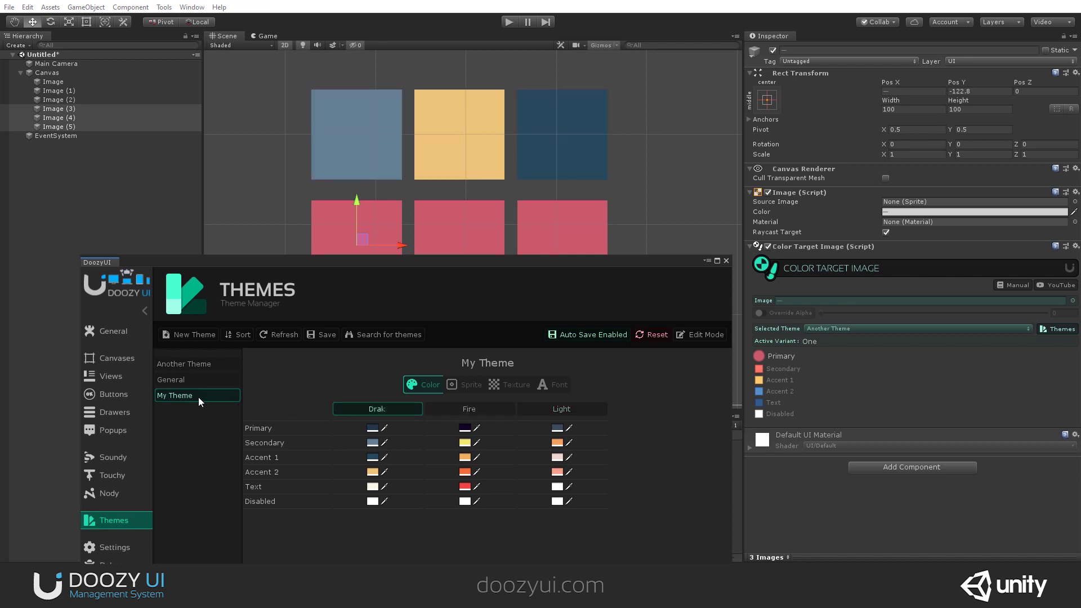
click(453, 409)
click(579, 410)
click(493, 408)
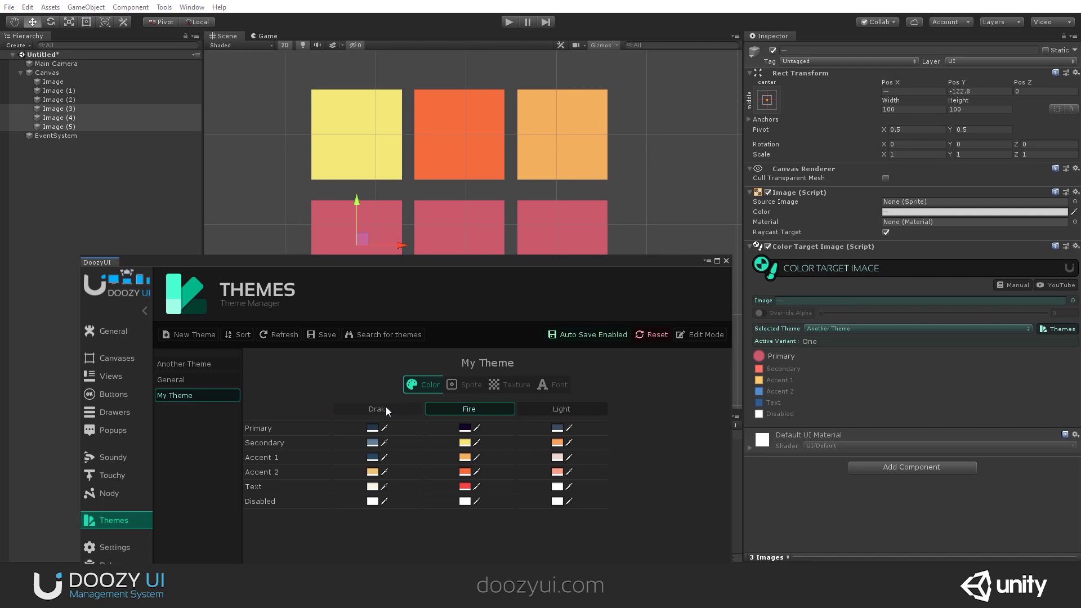
click(386, 407)
Cycle through Another Theme's variants on the lower image row, finishing on Two
click(193, 364)
click(439, 407)
click(539, 407)
click(470, 409)
middle_drag(448, 214, 453, 176)
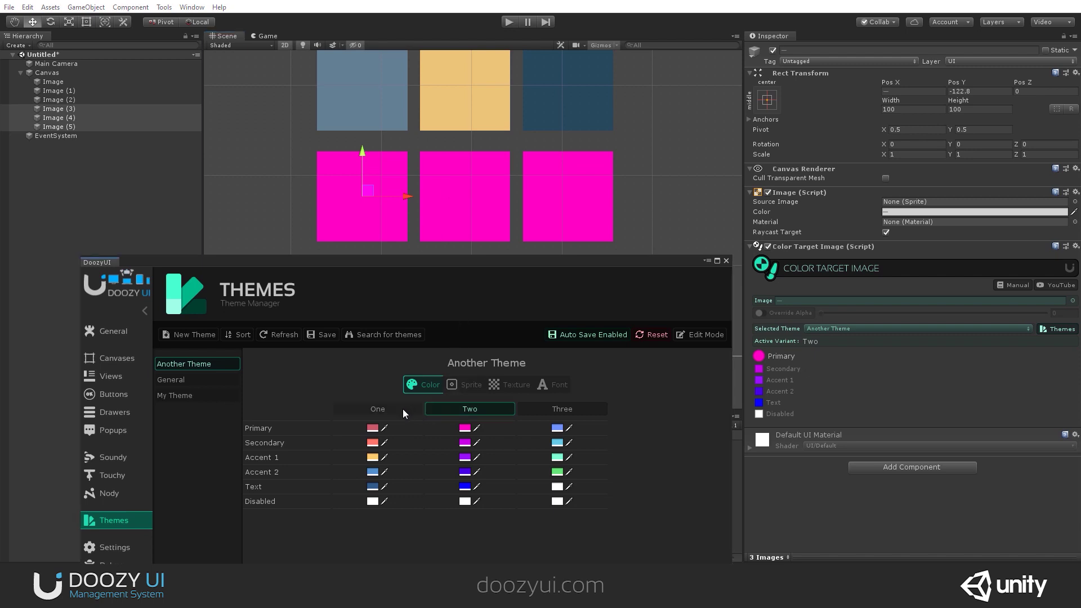
Assign Another Theme's Secondary color to Image (3) and its Accent 1 color to Image (5)
click(67, 107)
click(758, 368)
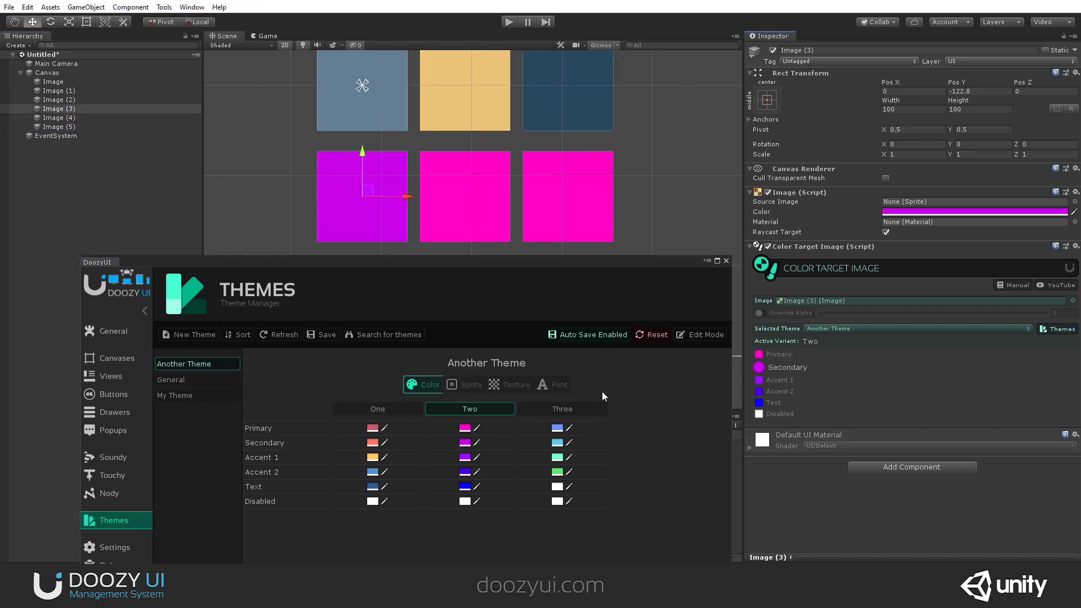
click(76, 118)
click(78, 126)
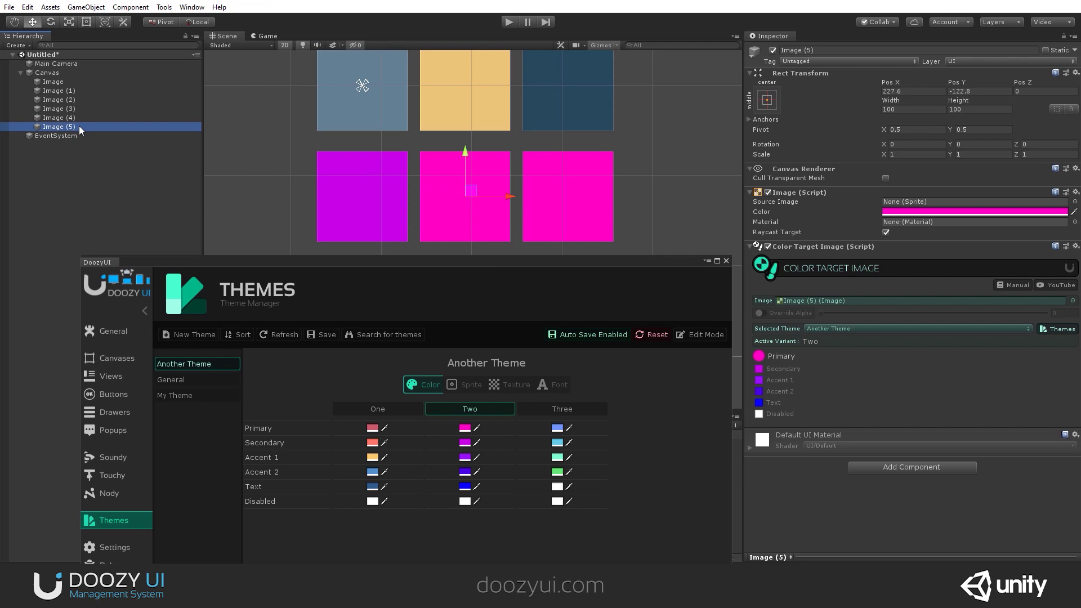
click(758, 379)
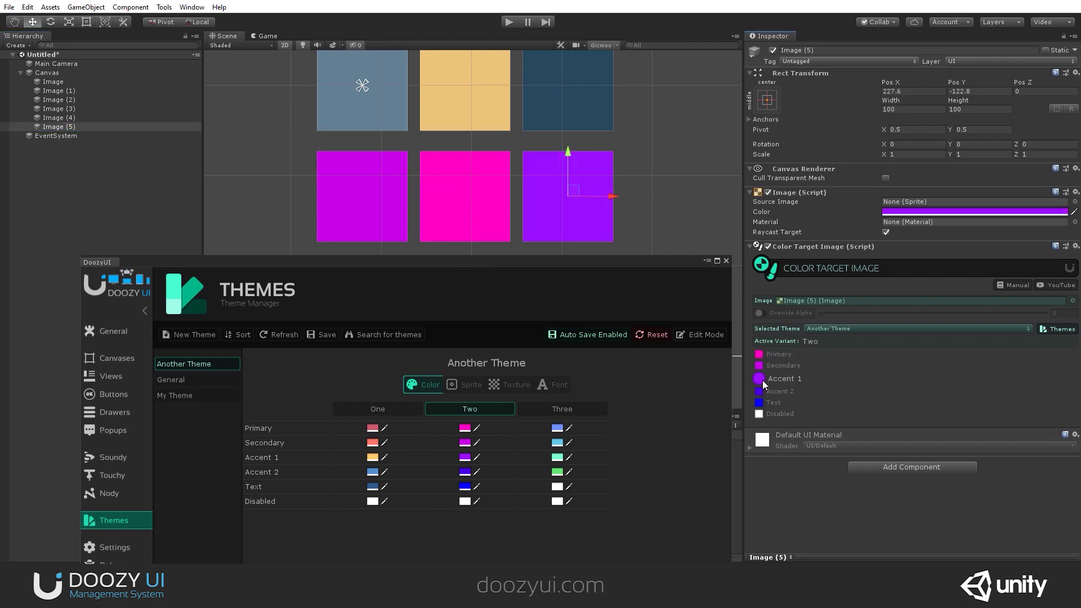
Preview the variants of both themes on the six images, ending with Three for Another Theme and Light for My Theme
click(391, 405)
click(444, 413)
click(526, 414)
click(220, 394)
click(472, 408)
click(553, 411)
scroll(515, 134, down, 1)
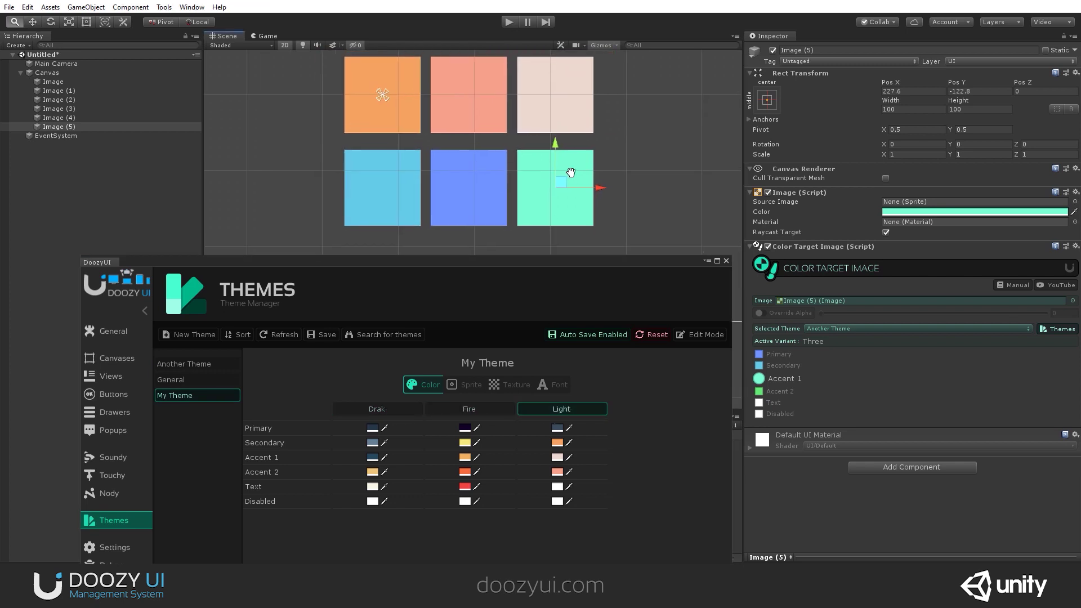
Show the sprite properties of My Theme and add two named Main Icon and Background
drag(373, 262, 388, 177)
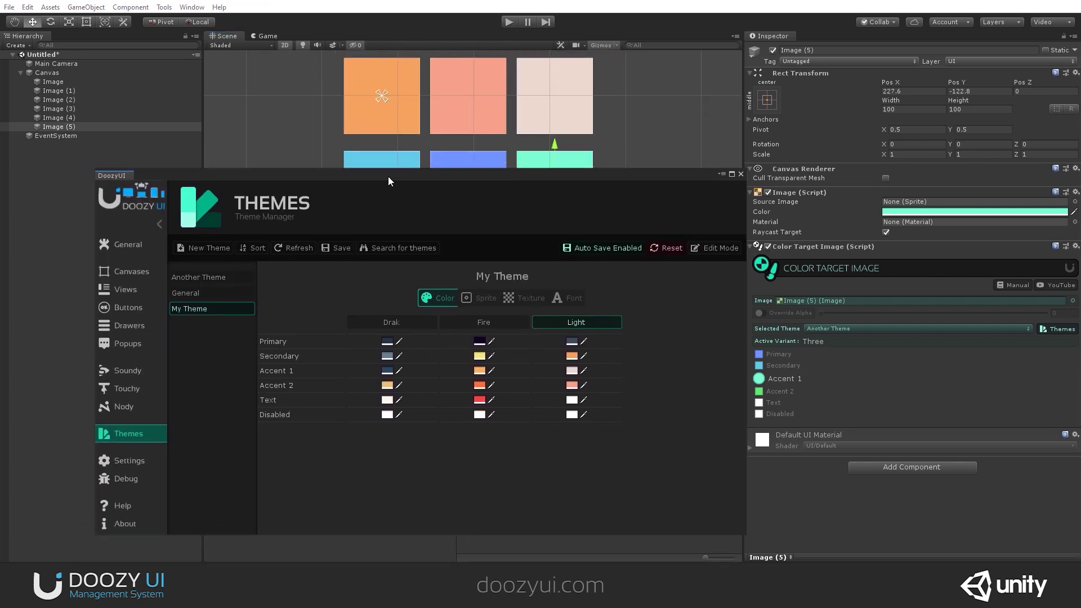
click(488, 302)
drag(490, 182, 245, 164)
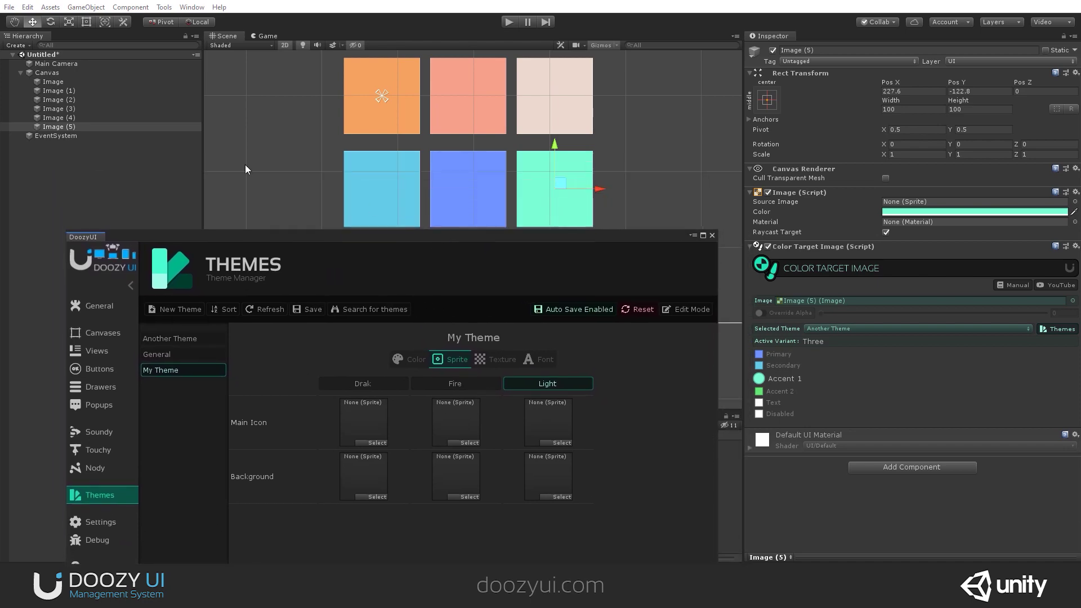
Assign 360-degree sprites to Main Icon and bookmark, plus and alicorn sprites to Background across My Theme's Drak, Fire and Light variants
click(70, 109)
click(377, 443)
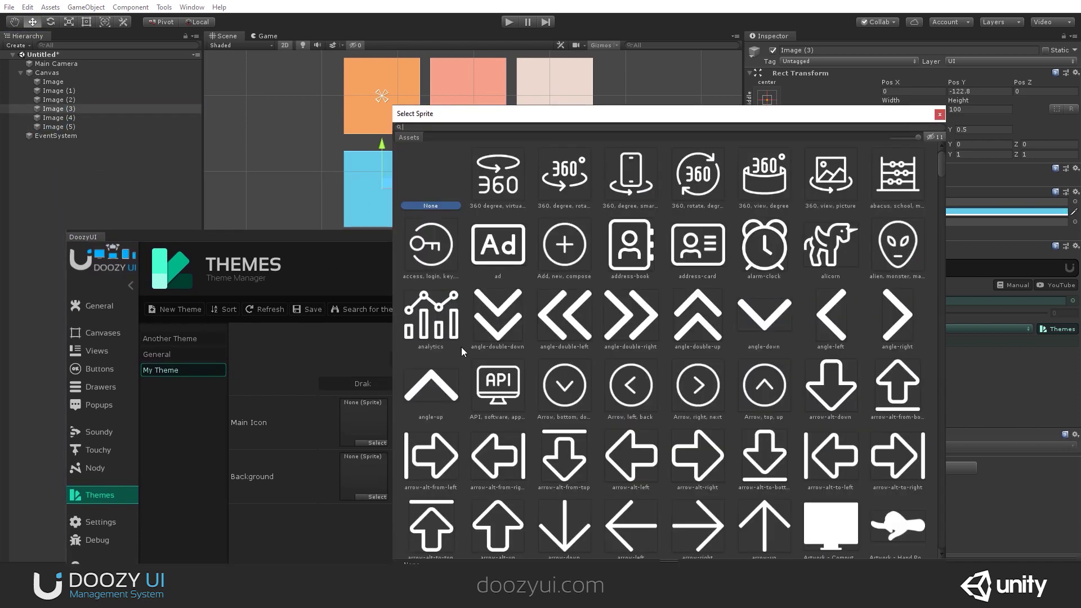
double_click(498, 189)
click(469, 443)
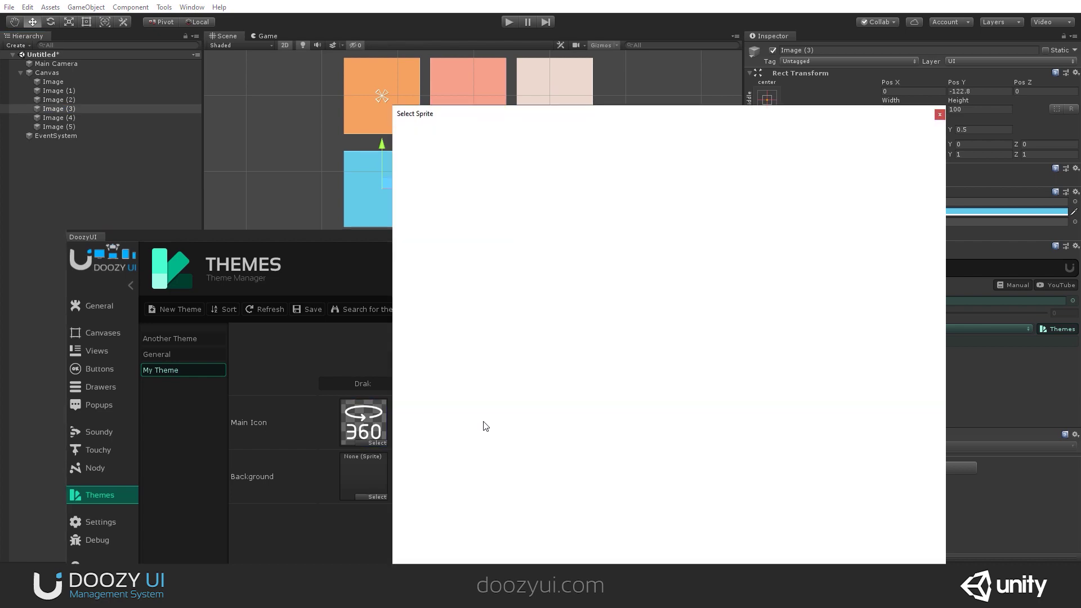
double_click(564, 180)
click(562, 443)
click(626, 164)
double_click(626, 165)
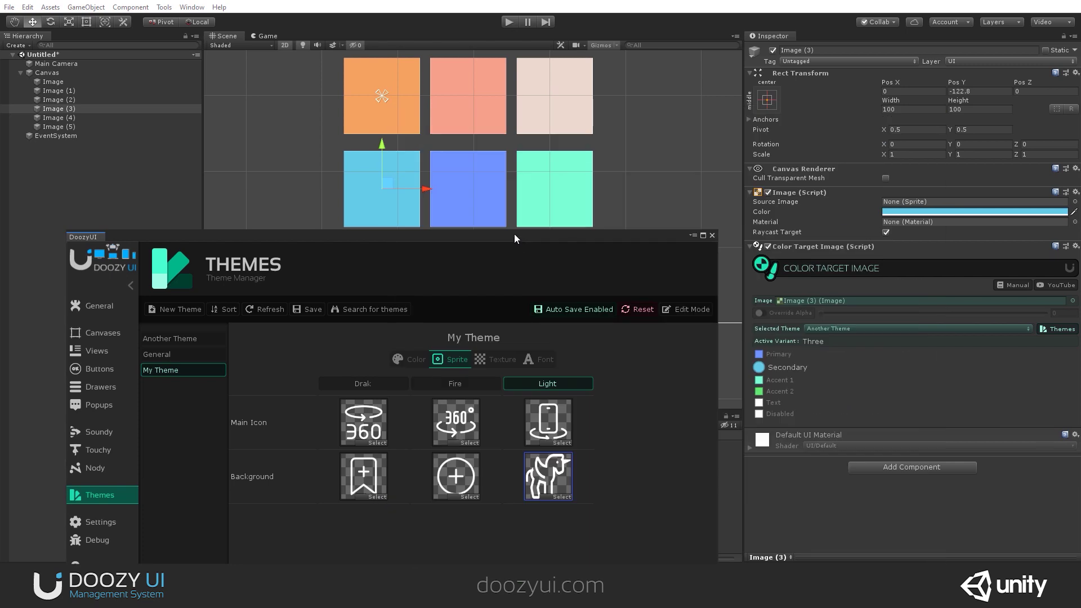
Move the DoozyUI window clear of the scene images and select Image (3)
drag(515, 234, 522, 274)
click(72, 117)
click(61, 109)
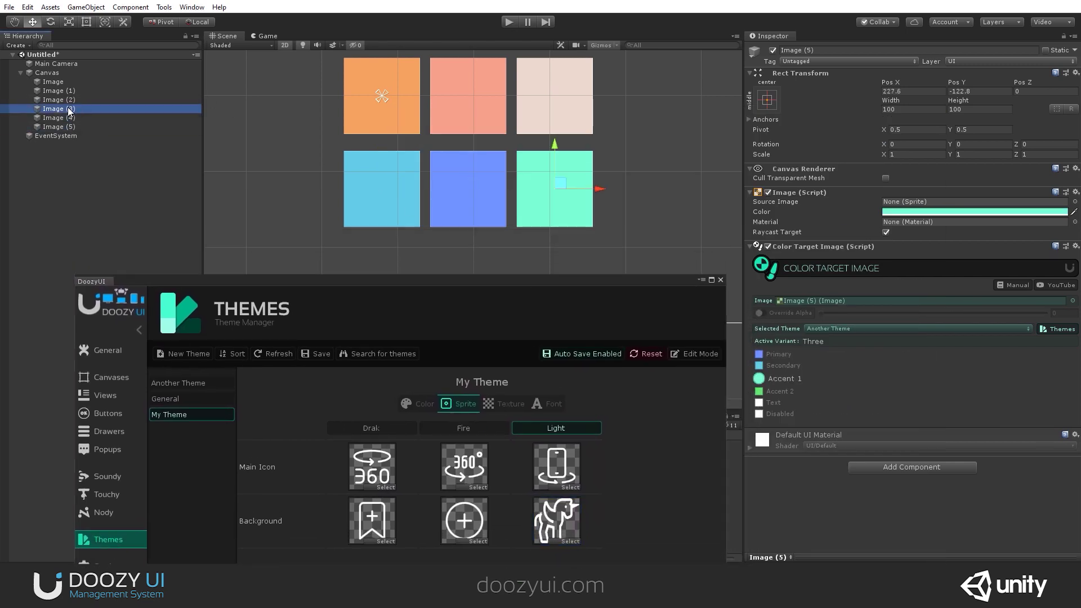
click(916, 464)
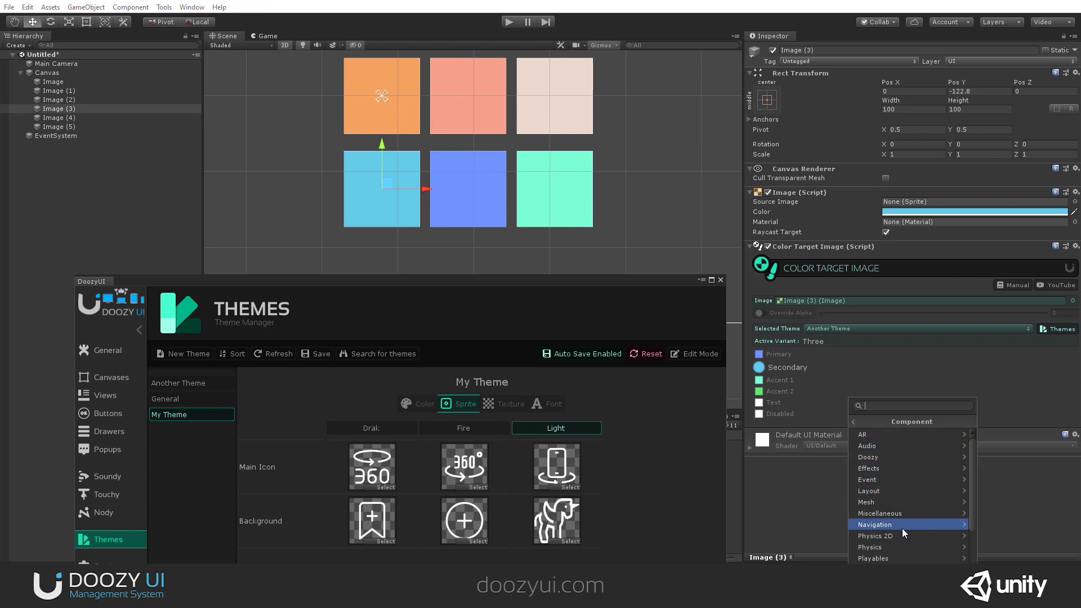
click(873, 456)
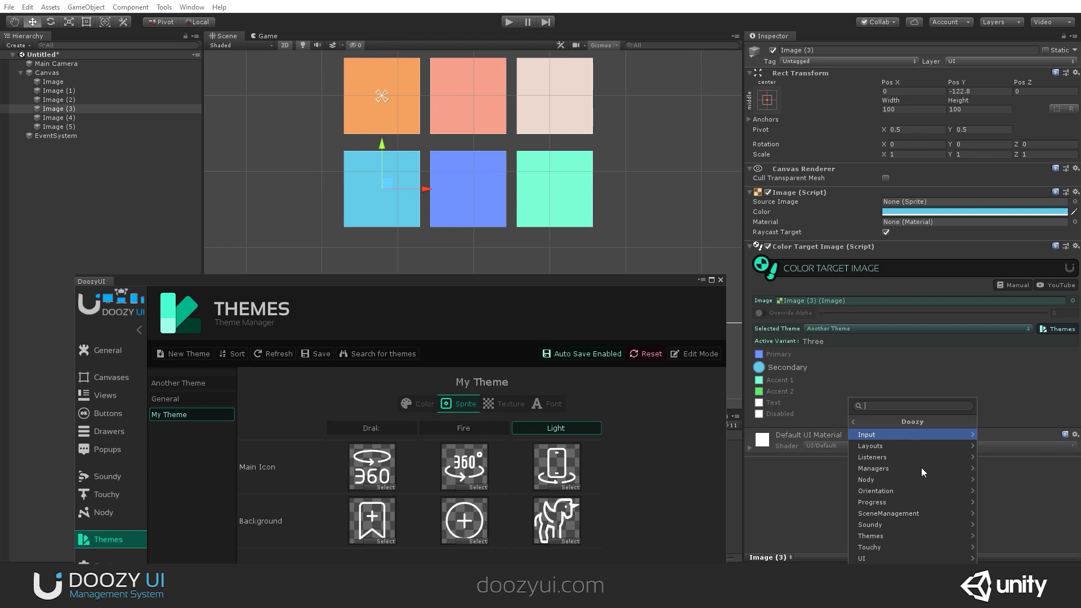
click(899, 538)
click(908, 440)
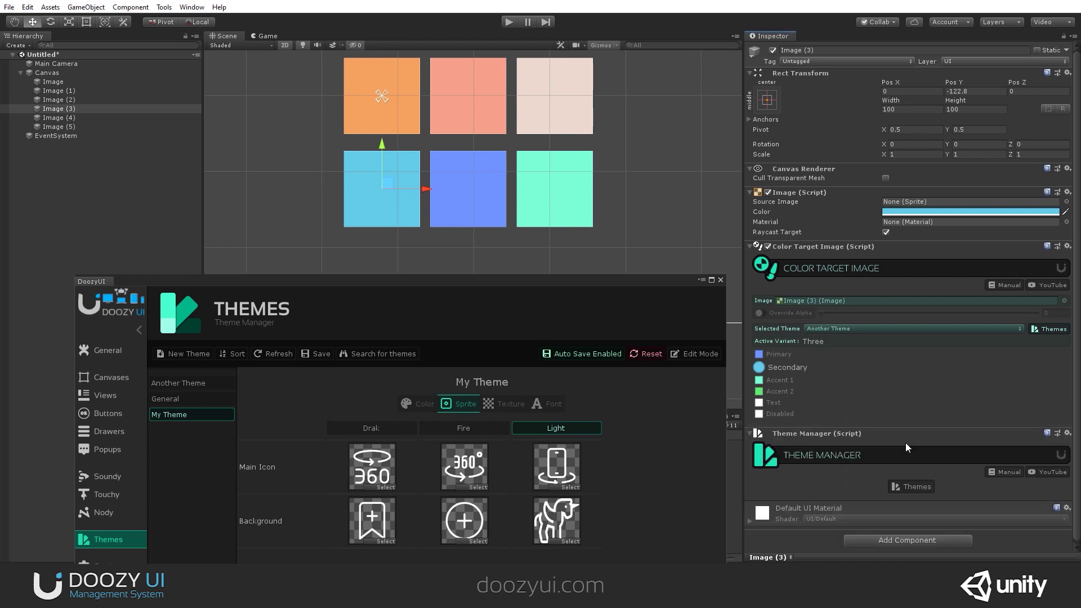
click(1065, 437)
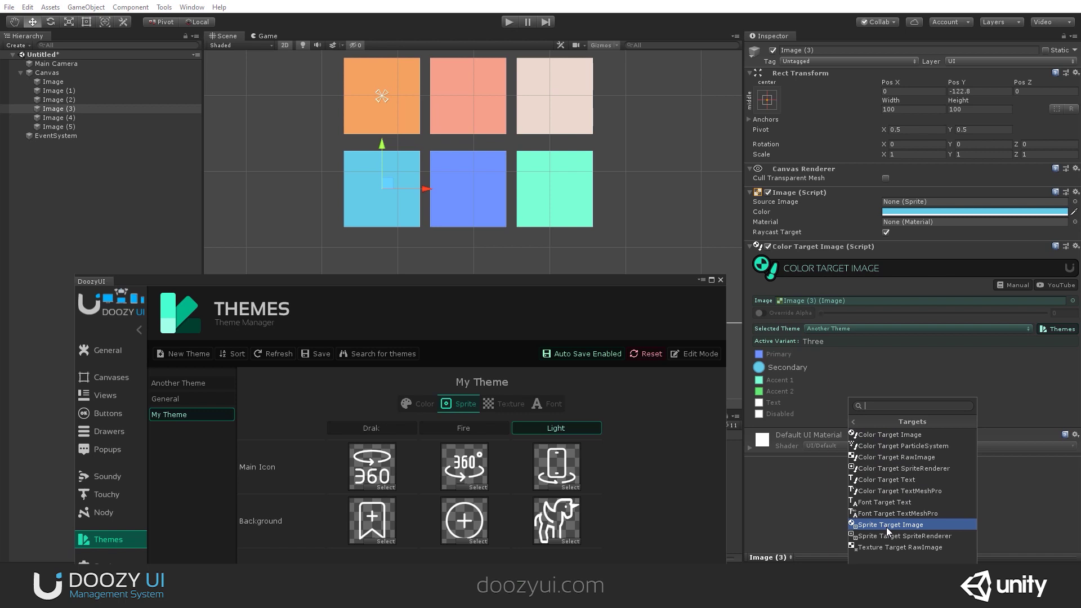
Add a Sprite Target Image component to Image (3) and set its selected theme to My Theme
click(886, 525)
scroll(842, 475, down, 2)
click(831, 464)
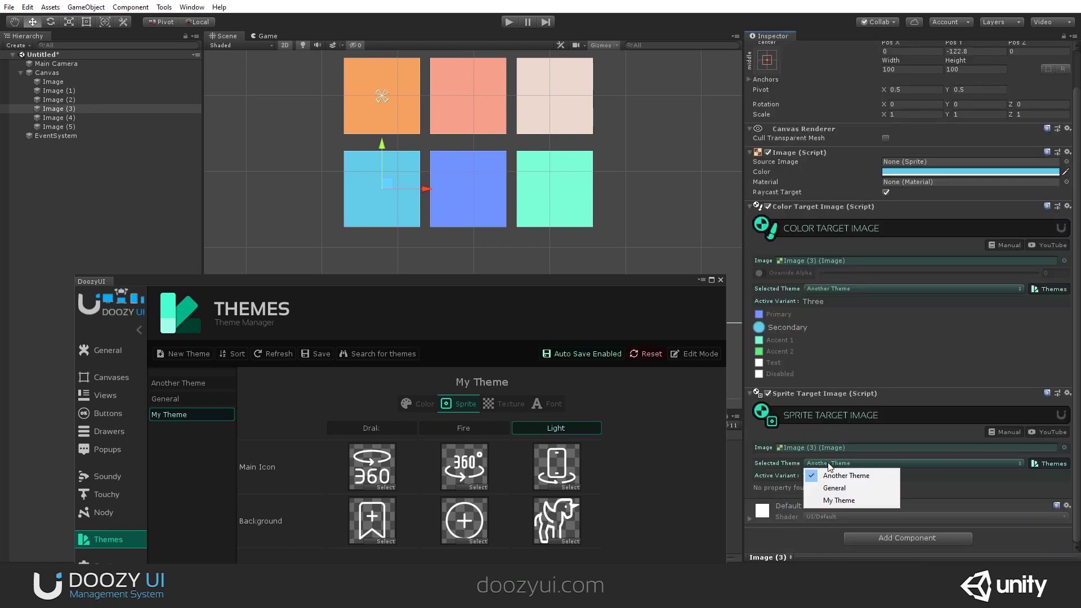
click(840, 499)
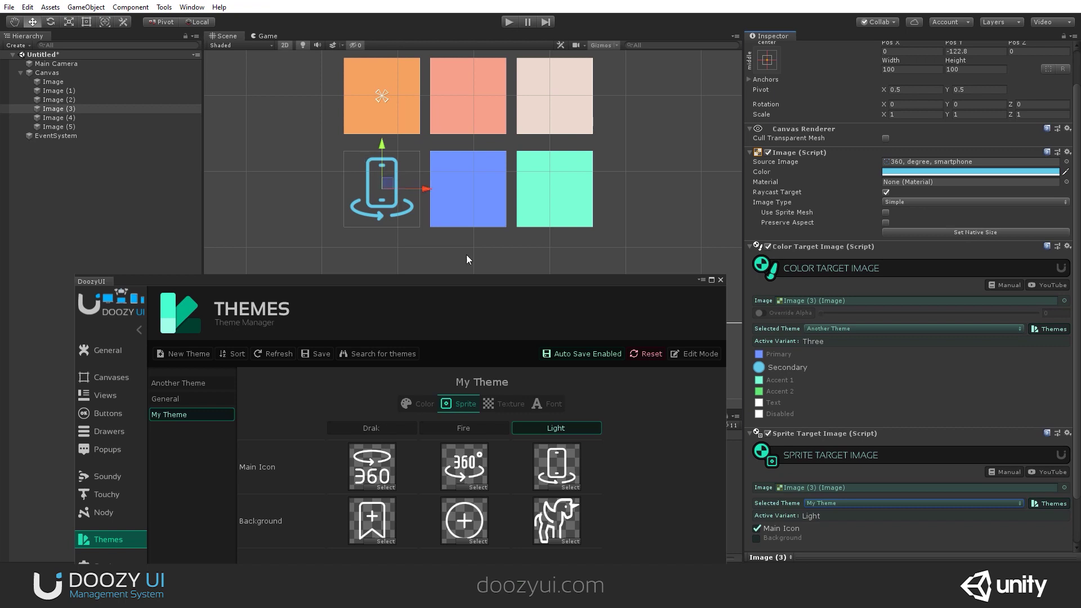
Preview My Theme's Fire, Light and Drak sprite variants on Image (3), ending with Drak
click(489, 432)
click(403, 427)
click(450, 427)
click(540, 428)
click(467, 430)
click(401, 429)
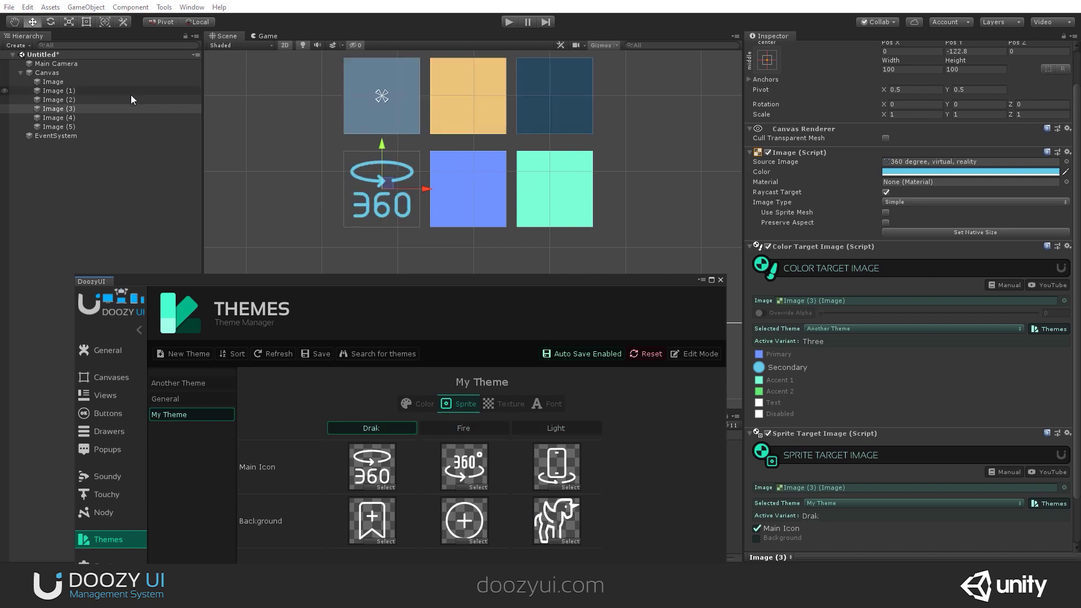
Copy Image (3)'s Sprite Target Image component and paste it as new onto the other five images
right_click(829, 435)
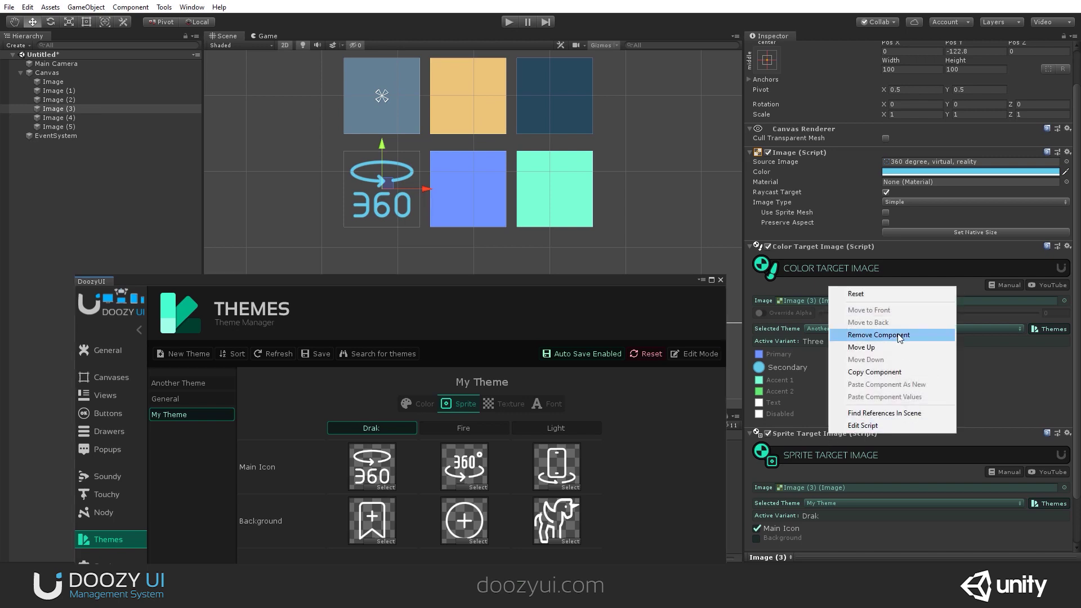
click(874, 372)
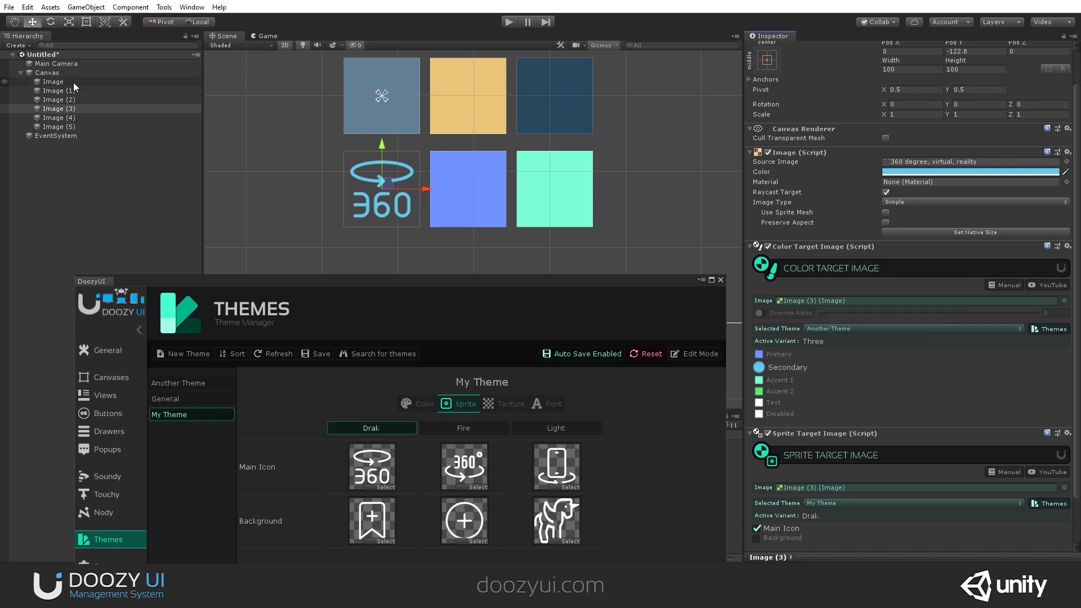
click(73, 82)
shift+click(73, 90)
shift+click(73, 100)
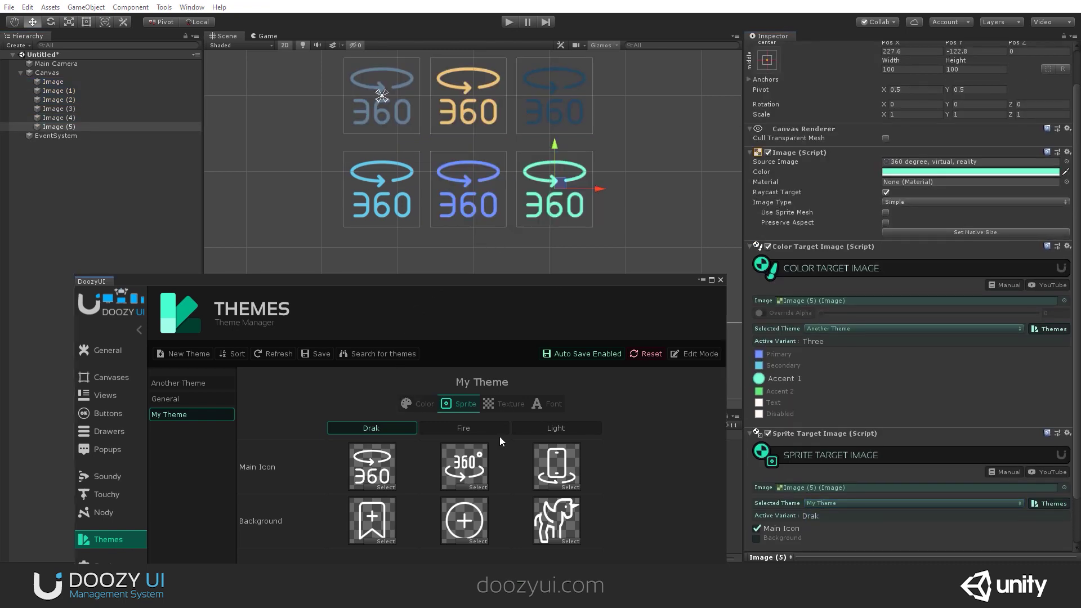
Preview My Theme's Fire, Light and Drak variants on all six images, ending with Drak
click(488, 428)
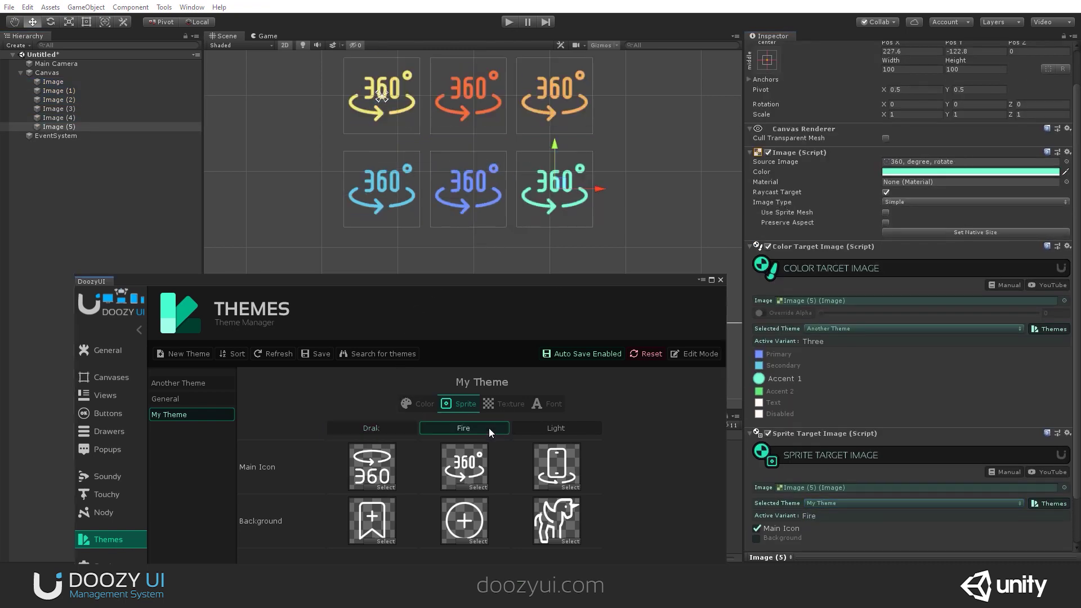
click(536, 428)
click(491, 426)
click(340, 427)
click(470, 425)
click(520, 424)
click(467, 427)
click(372, 428)
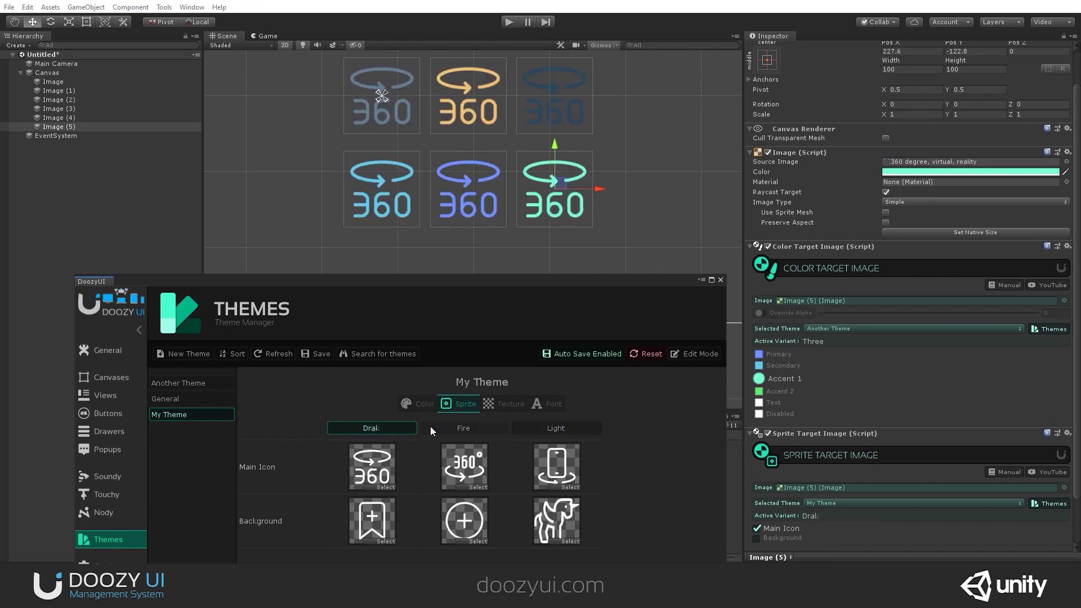
Set the sprite targets of Image (3) to Image (5) to Background and preview My Theme's variants, ending with Drak
click(72, 108)
shift+click(74, 126)
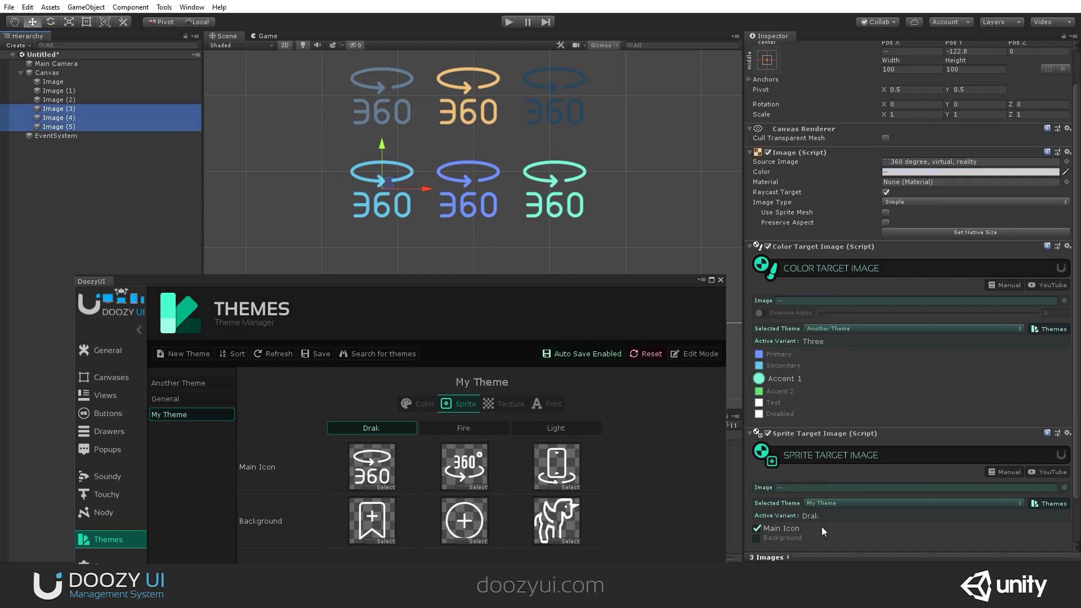
click(757, 539)
click(440, 426)
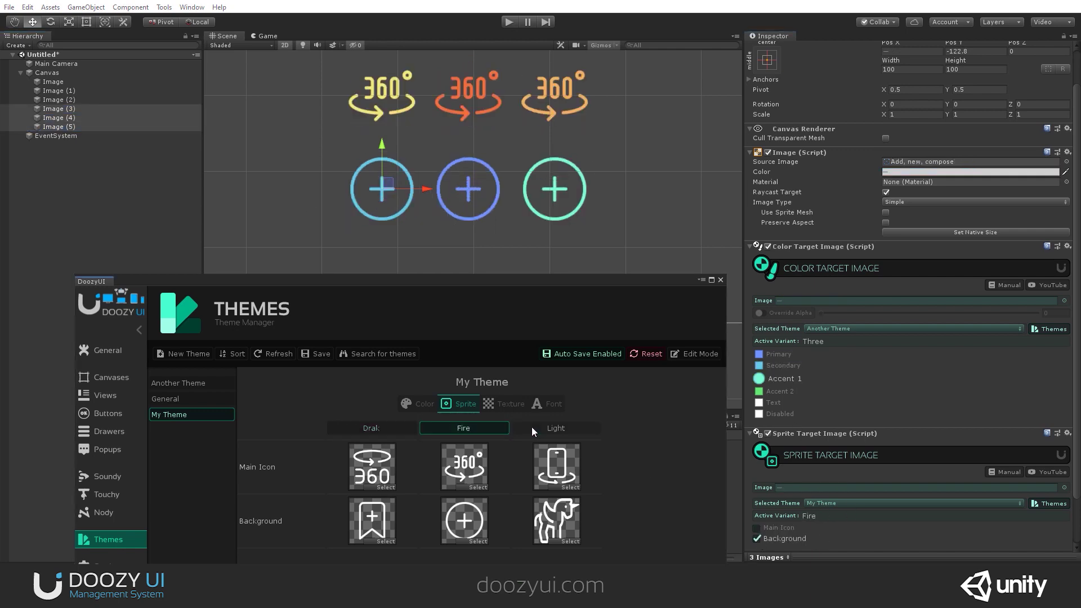
click(535, 429)
click(477, 426)
click(360, 427)
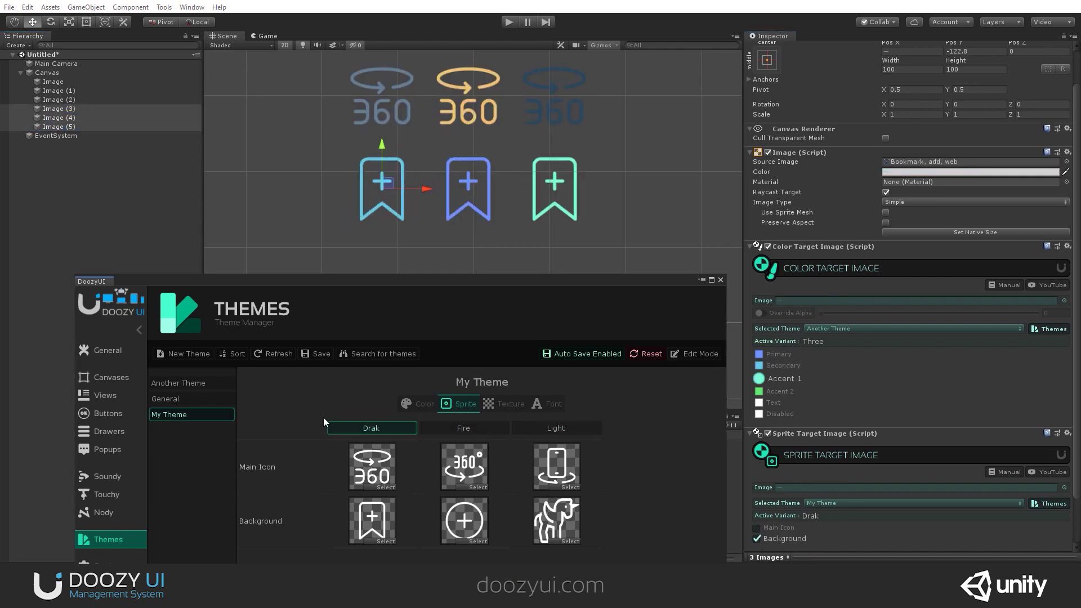
Show Another Theme's color properties and preview its variants One, Two and Three on the lower images, ending with One
click(194, 384)
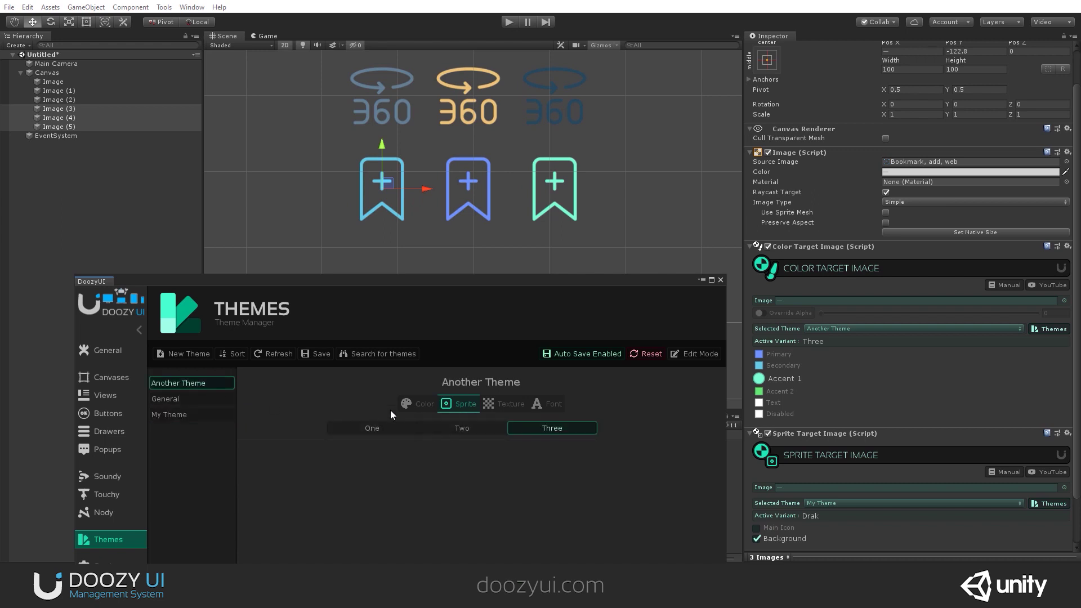
click(409, 404)
click(404, 426)
click(446, 427)
click(521, 429)
click(464, 428)
click(383, 428)
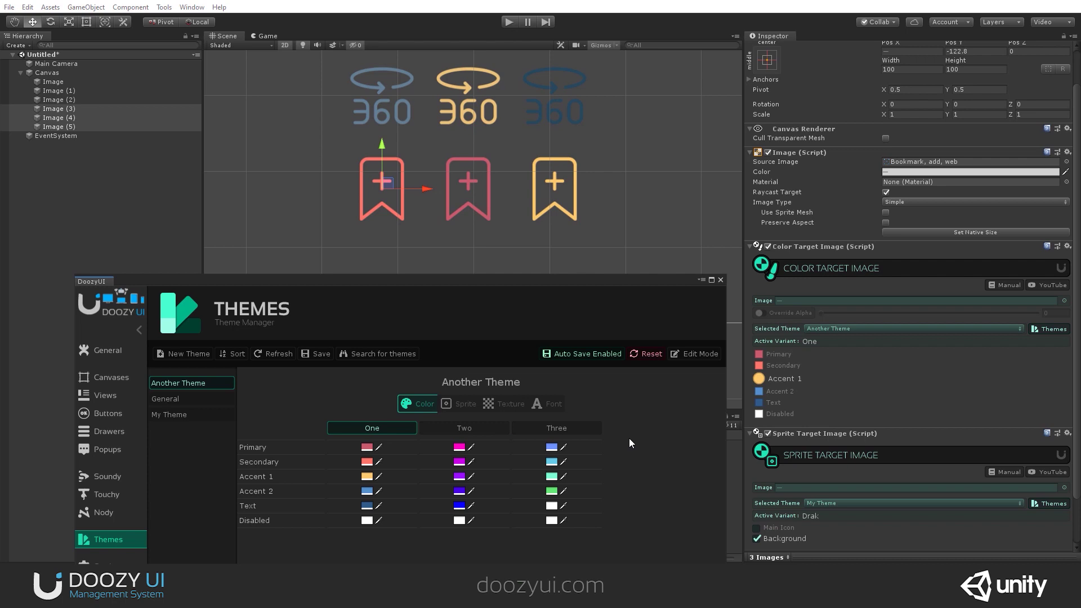
View Another Theme's sprite, texture and font property sections
click(472, 404)
click(494, 403)
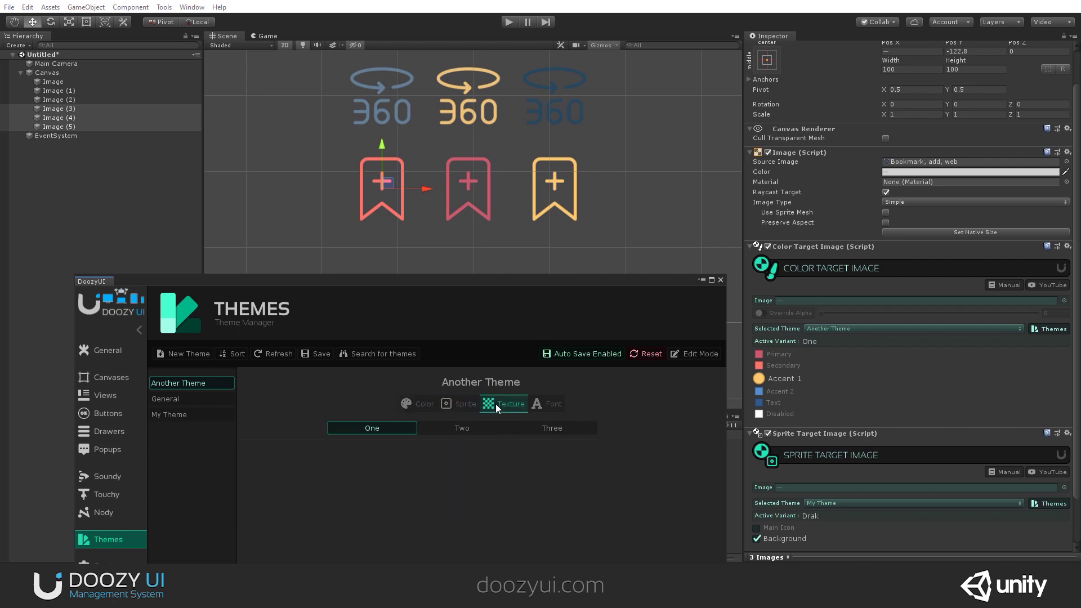
click(547, 406)
Enable the TextMeshPro integration in DoozyUI's general settings, adding its define symbol to all build target groups
drag(522, 280, 509, 127)
click(101, 197)
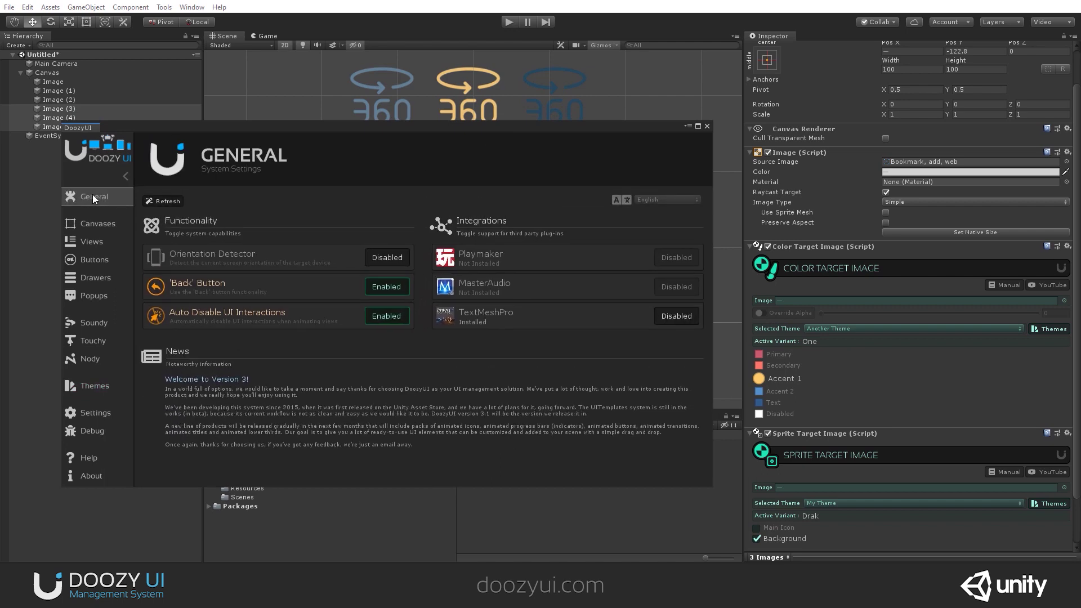
click(676, 316)
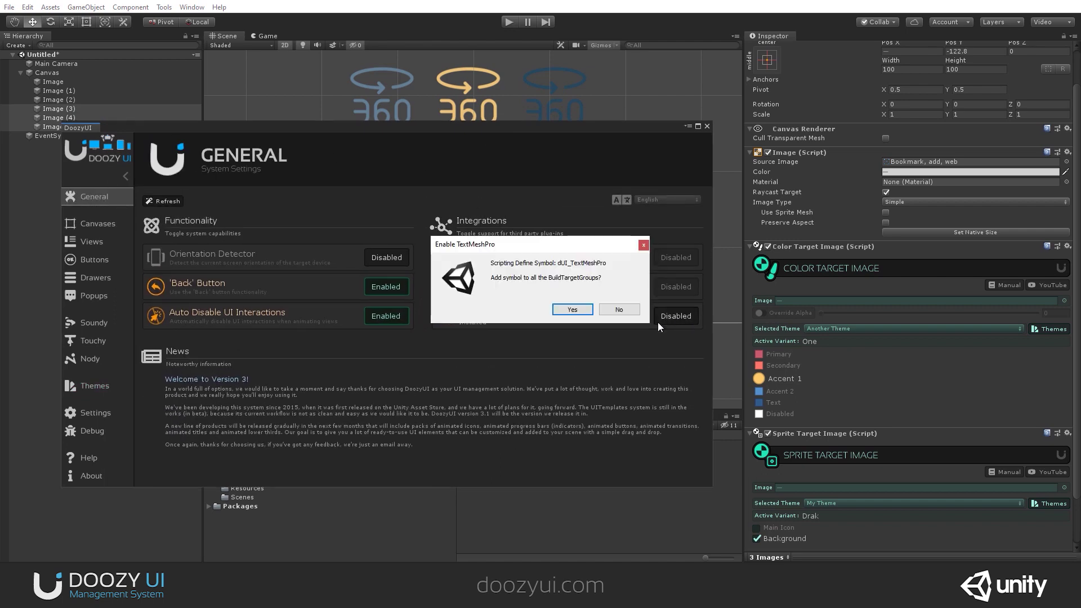
click(567, 313)
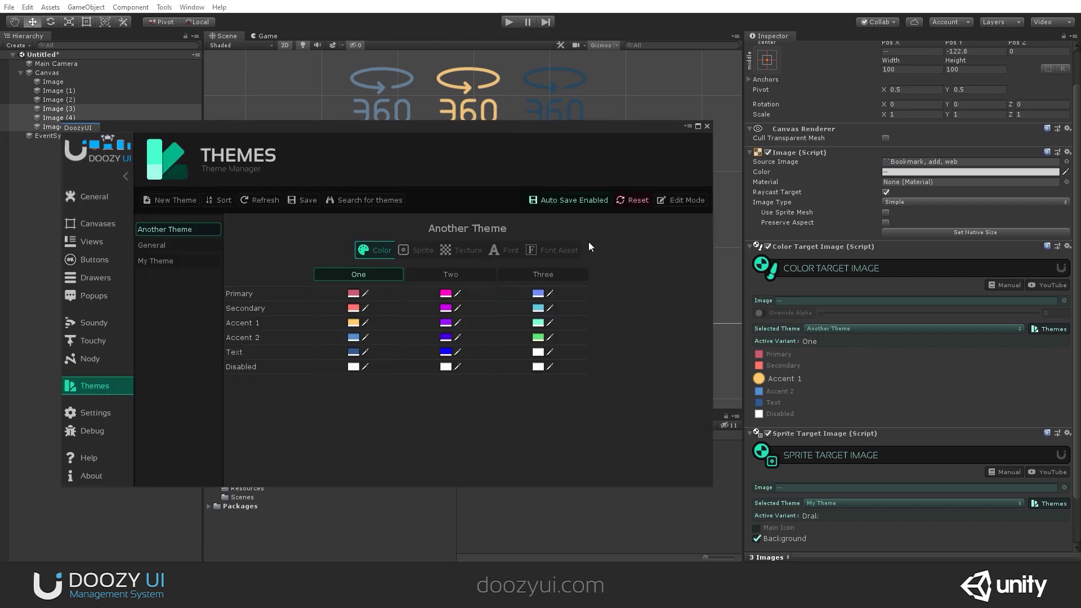
Show Another Theme's Font Asset properties and switch between its variants, ending with Two
click(557, 251)
click(451, 274)
click(360, 274)
click(478, 274)
Add two font asset properties to Another Theme and name them Main Font and Header Font
click(678, 204)
click(248, 293)
click(252, 309)
click(294, 294)
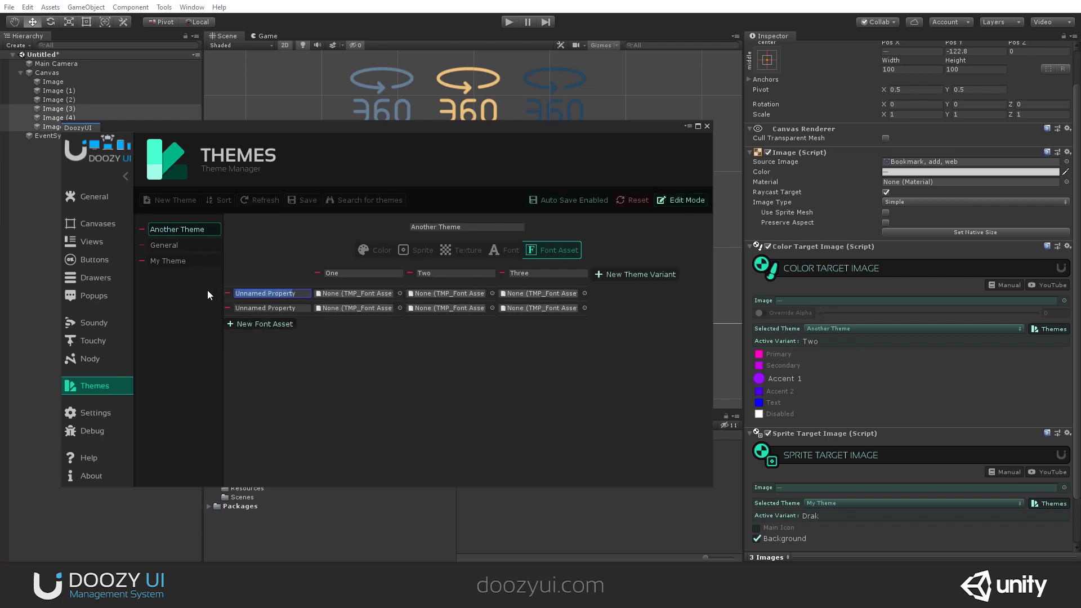
text(Main Font)
key(Tab)
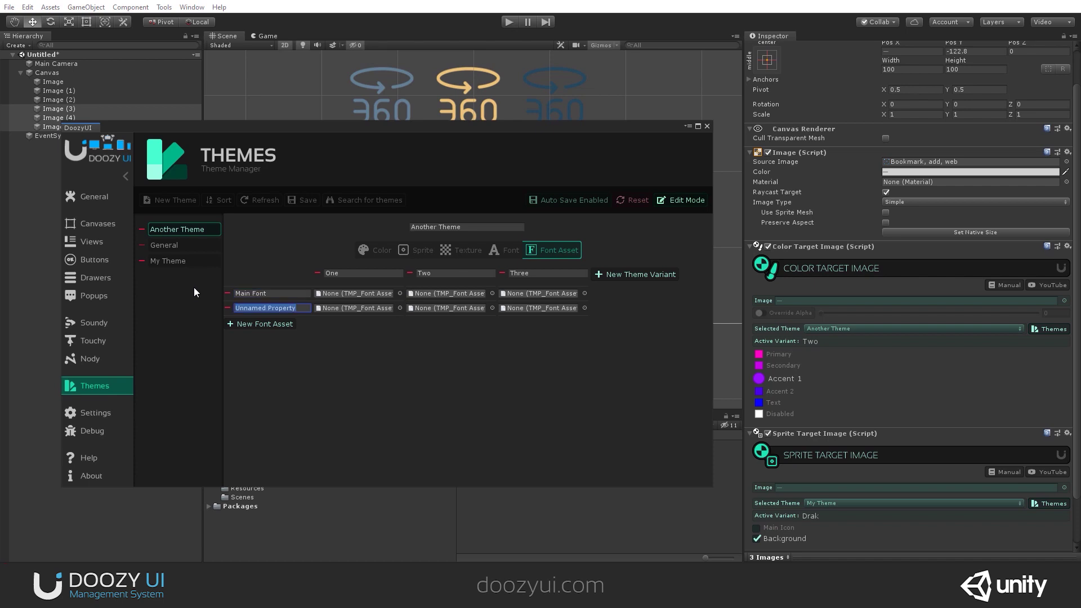
text(Header Font)
Check the font assets available for Main Font in variant One, close the selection without choosing and leave theme editing
click(399, 293)
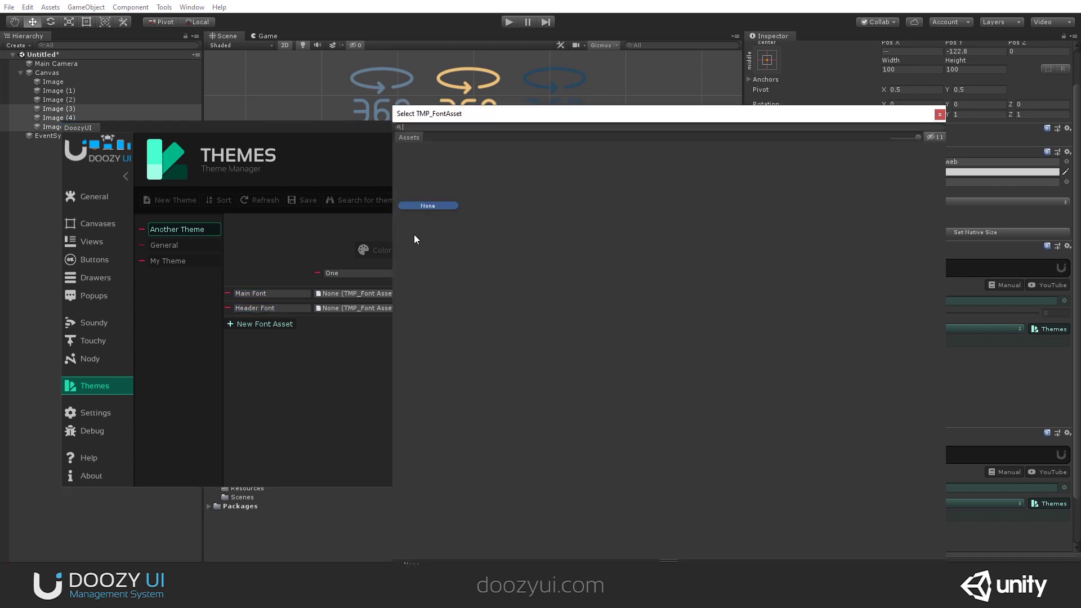
click(939, 115)
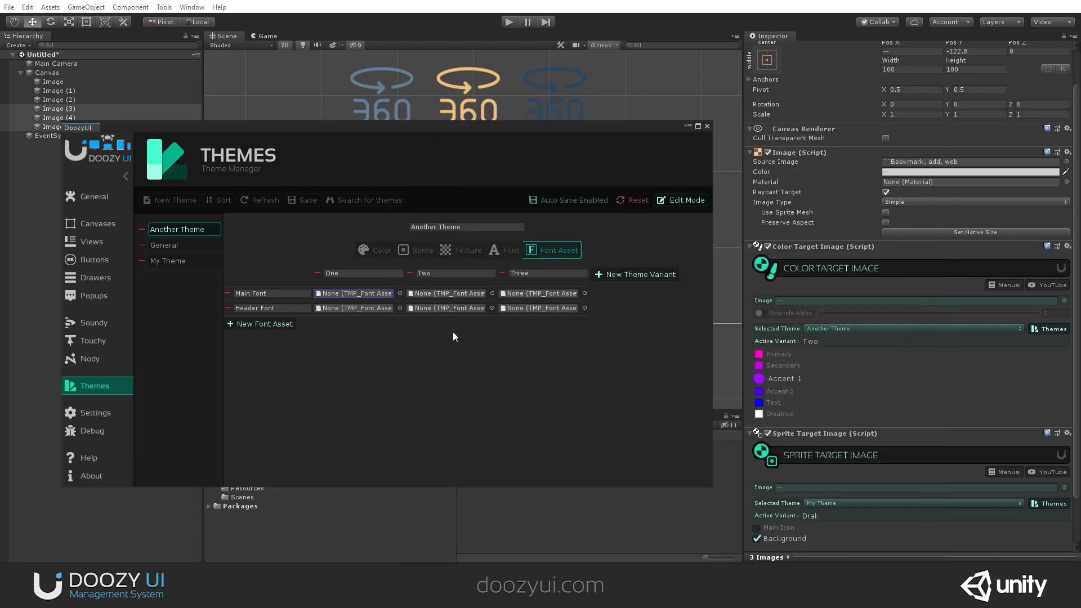
click(681, 201)
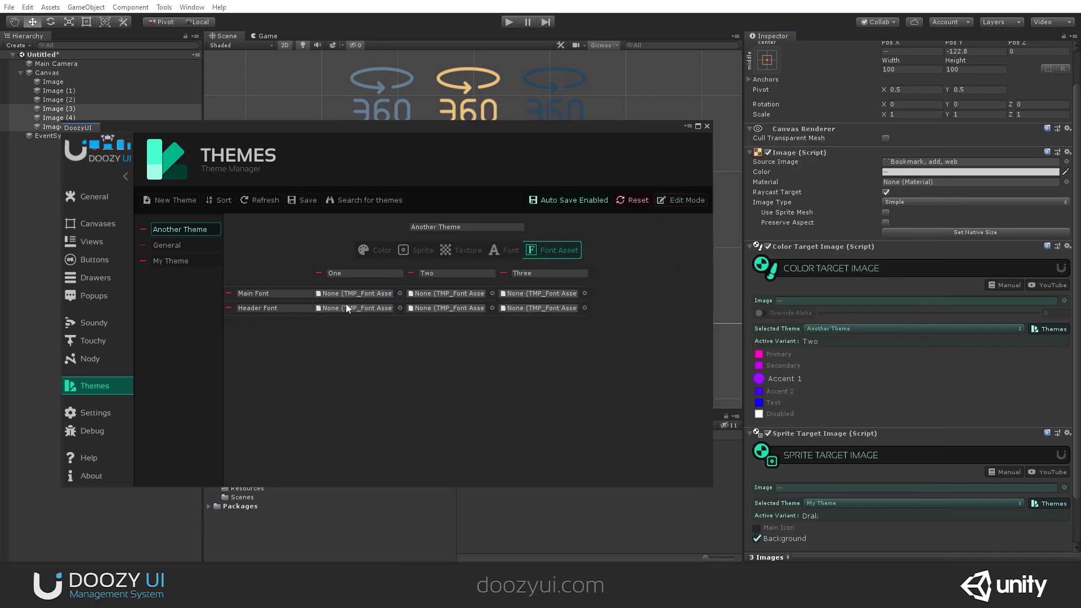
Add three font properties to Another Theme and name them Header, Subtitle and Quote
click(504, 255)
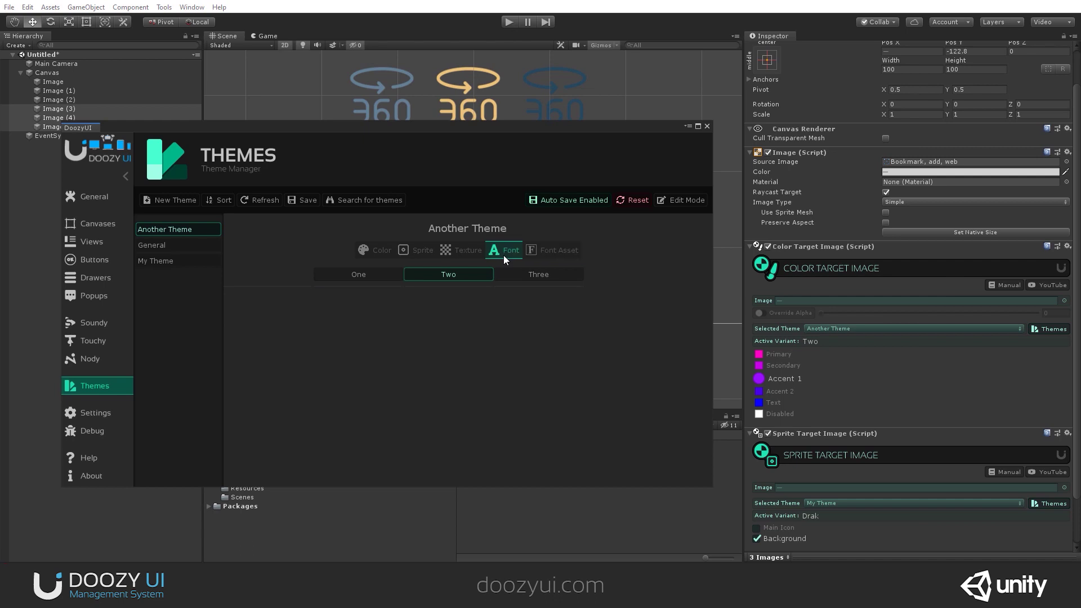
click(680, 201)
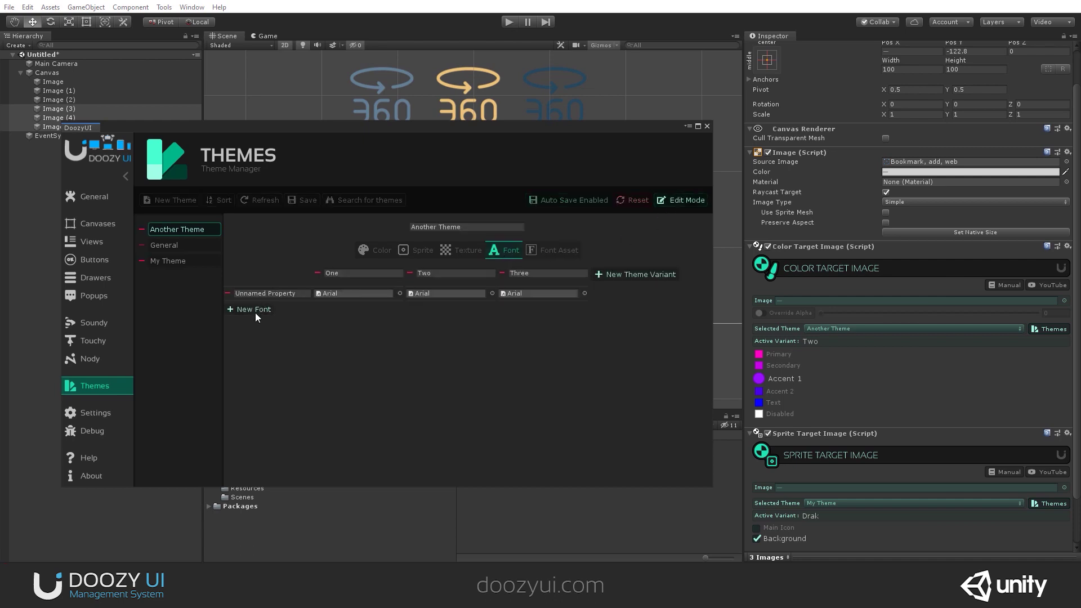
click(255, 324)
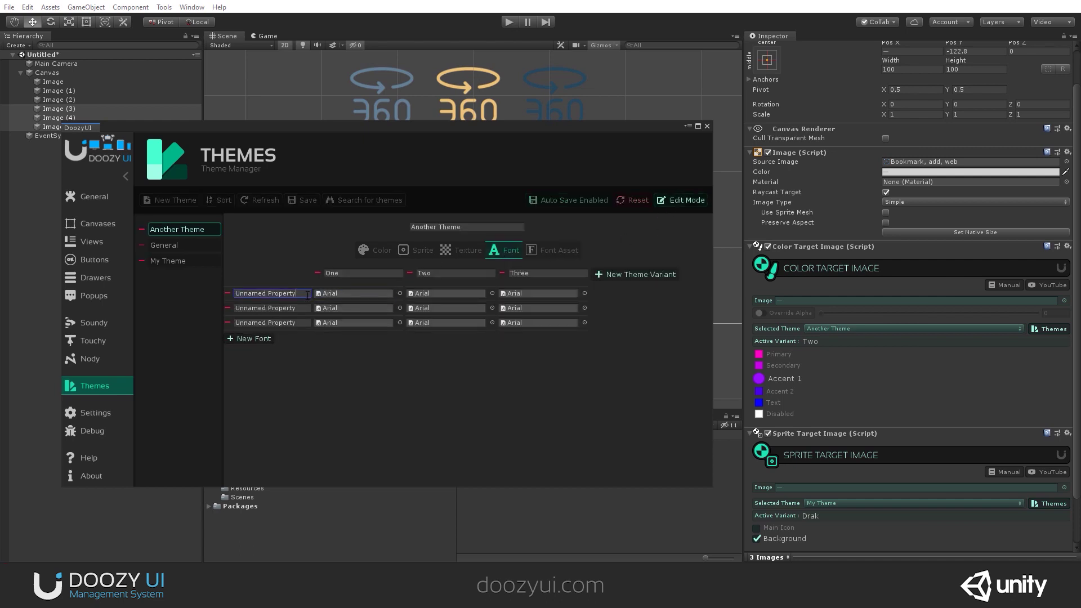
click(270, 293)
text(Header)
key(Tab)
text(S)
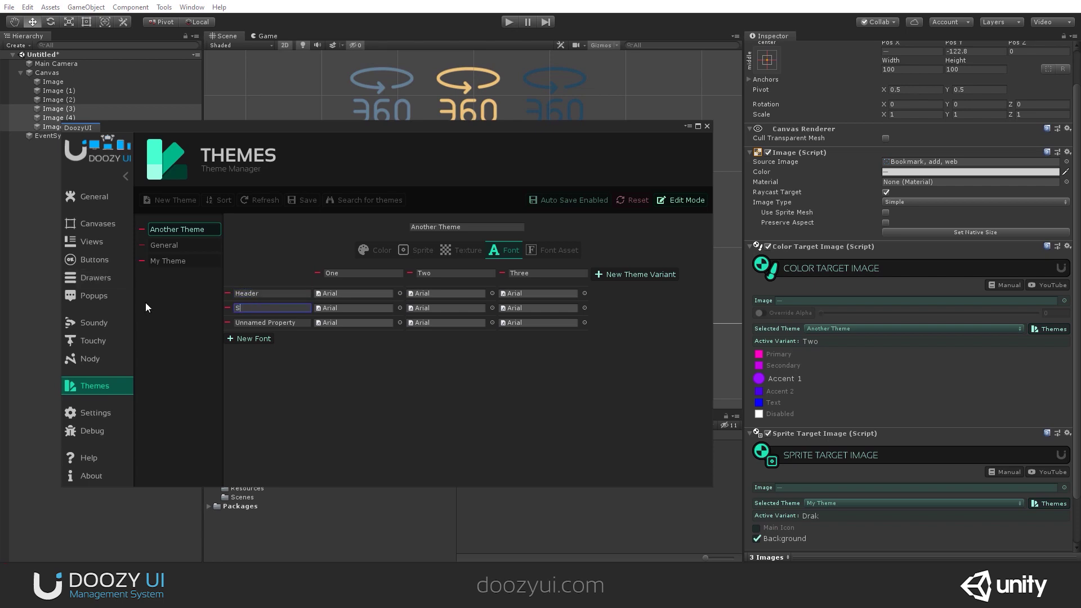
text(ubtitle)
key(Tab)
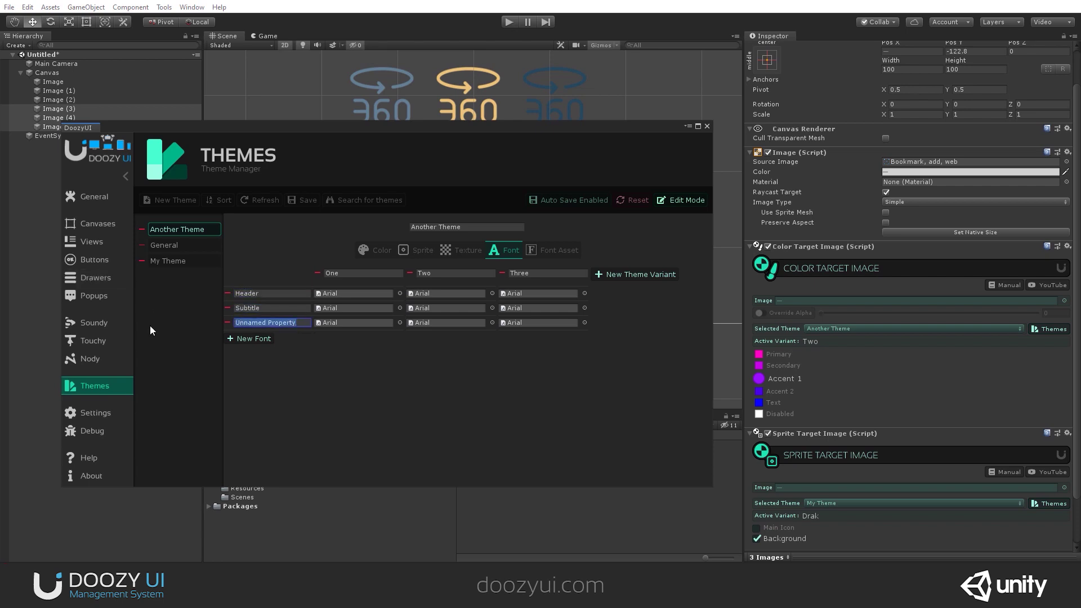
text(Quote)
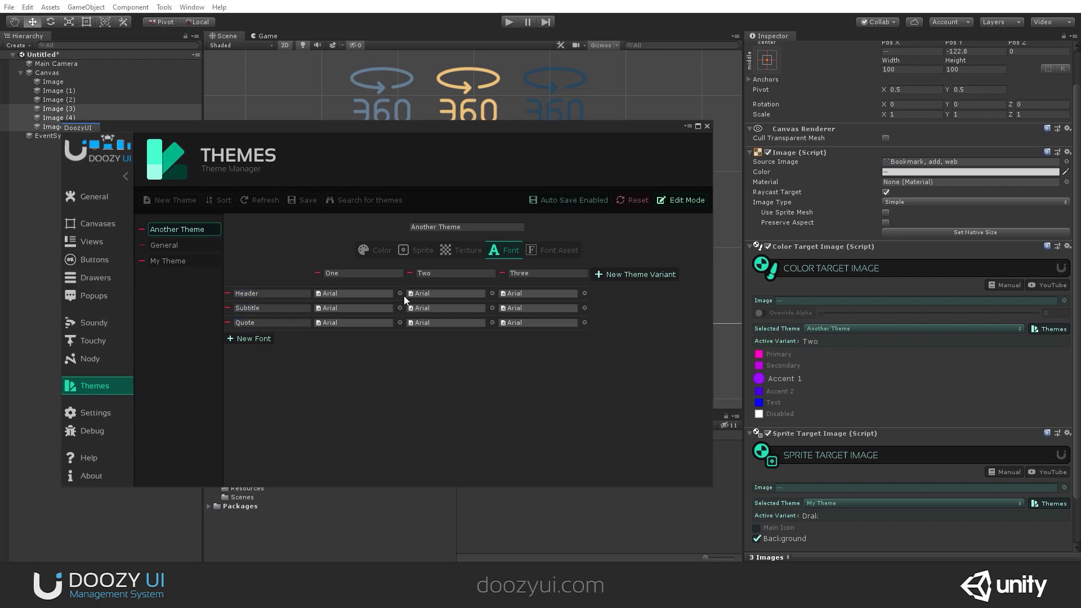
Set fonts for variants One/Two/Three: Header Codystar-Light, Montserrat-BoldItalic, Oswald-Light; Subtitle Sansation-Bold, UnicaOne-Regular, Quicksand-Regular; Quote BubblegumSans-Regular, Flavors-Regular, LuckiestGuy-Regular
click(400, 294)
ctrl+scroll(532, 281, down, 3)
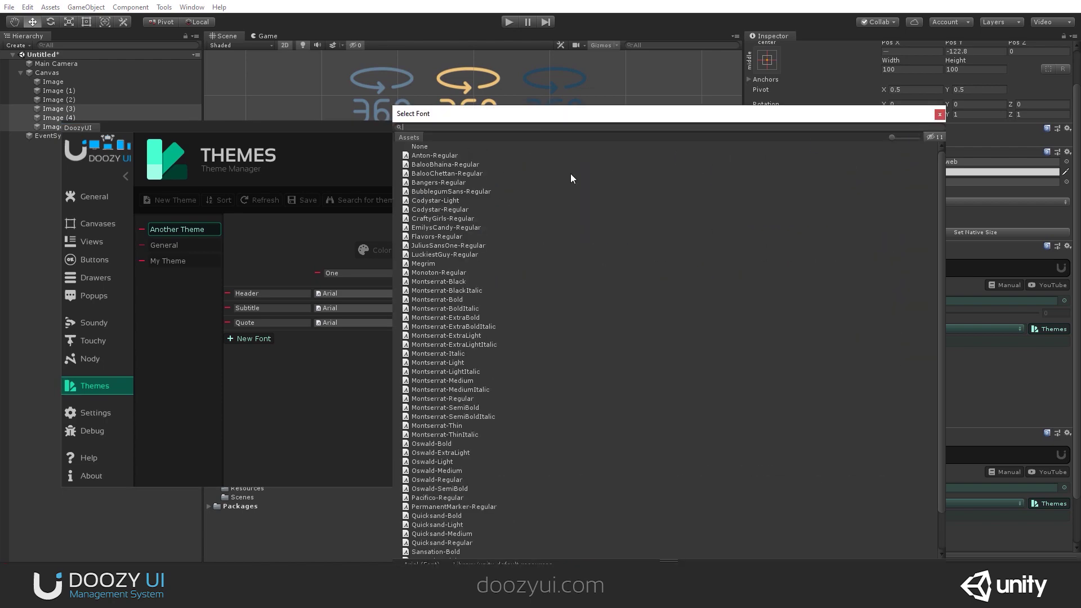
double_click(440, 201)
click(490, 291)
click(464, 267)
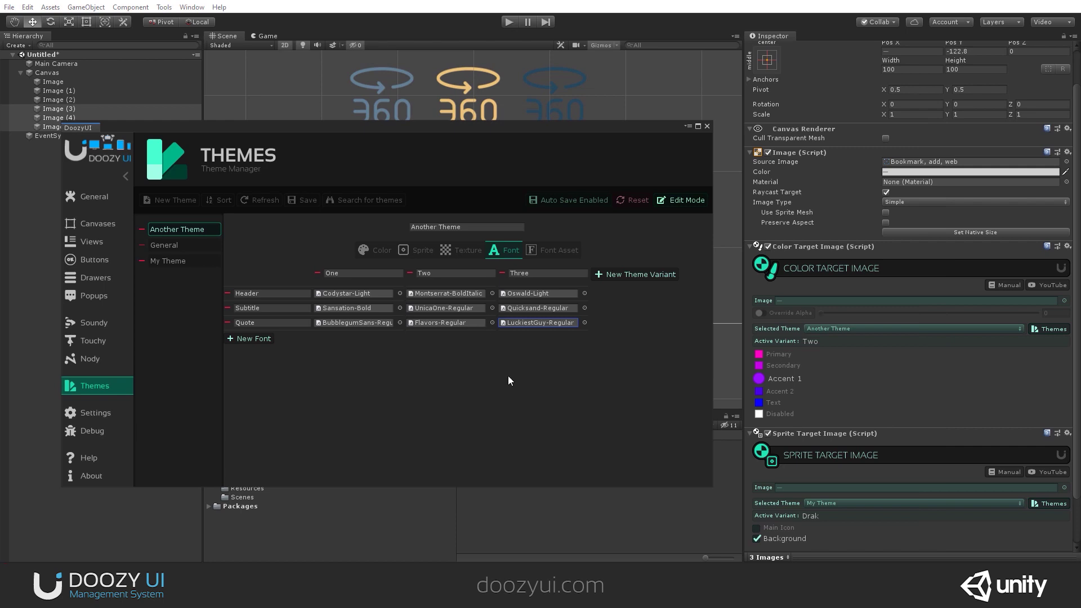
Leave theme editing and add a UI Text element to the Canvas
click(681, 200)
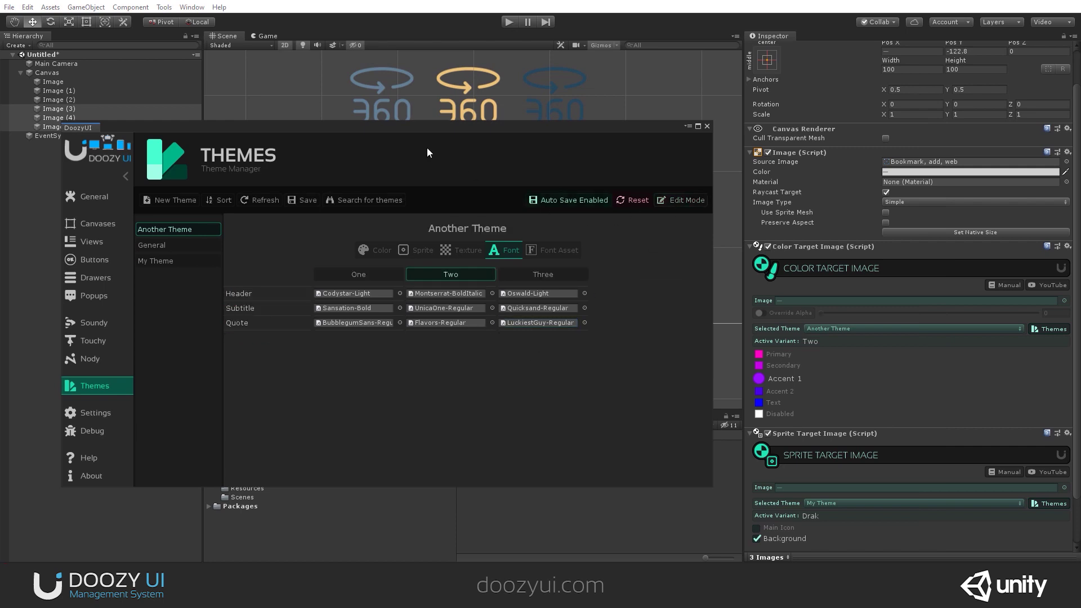
drag(357, 119, 380, 270)
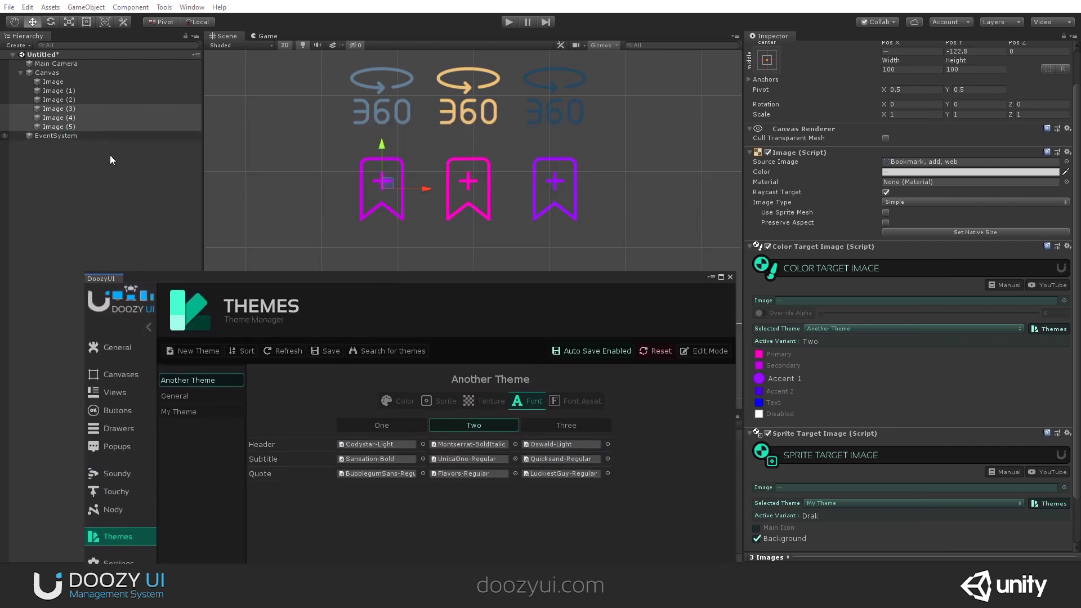
right_click(56, 69)
mouse_move(116, 274)
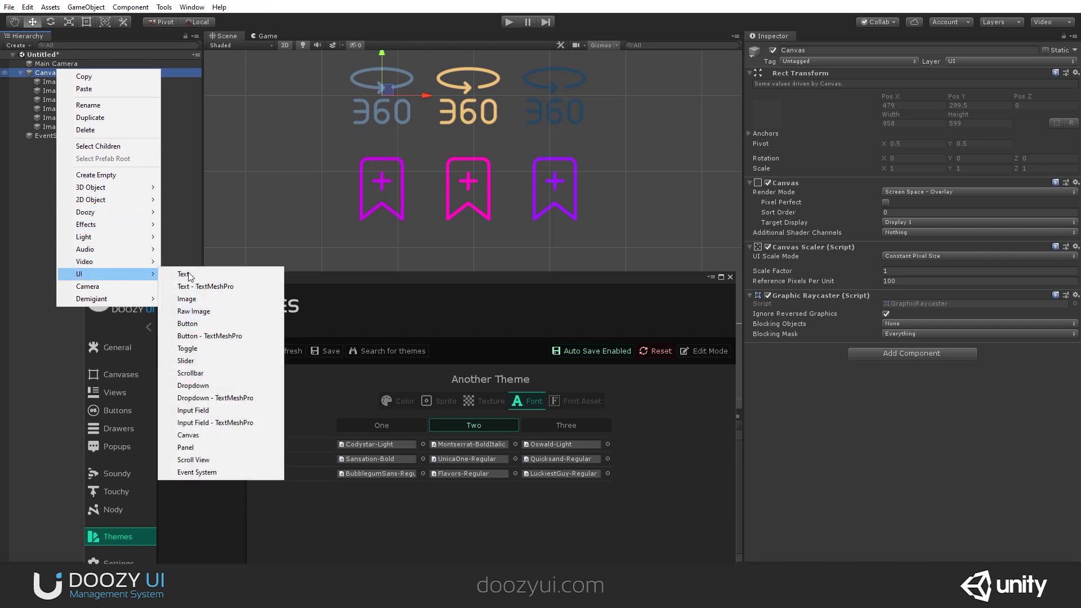
click(204, 275)
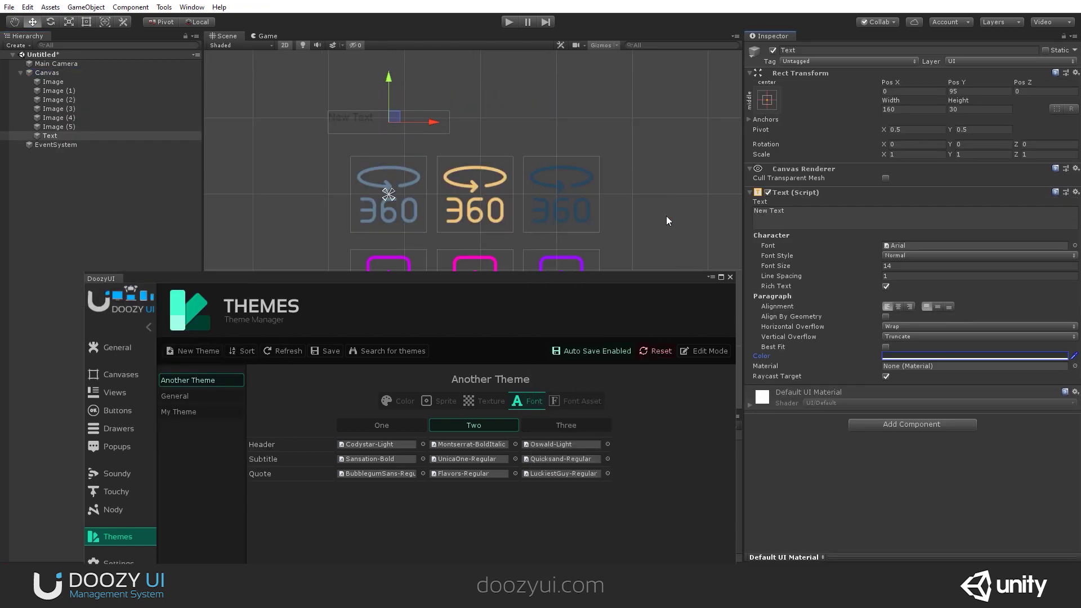
Add a Color Target Text component to the text element and assign it the Text color of My Theme
click(889, 425)
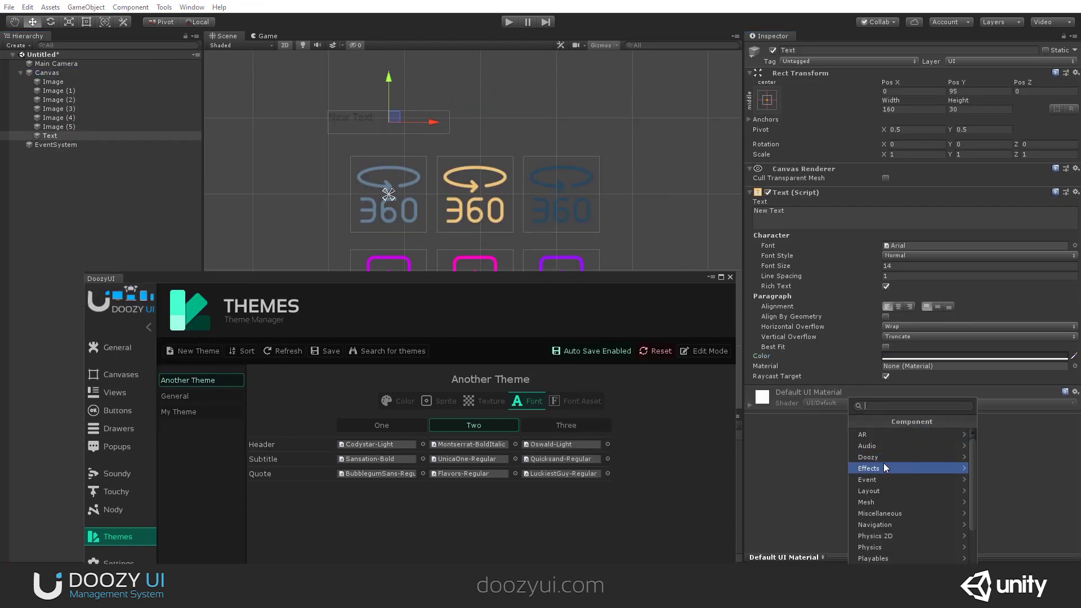
text(colortarge)
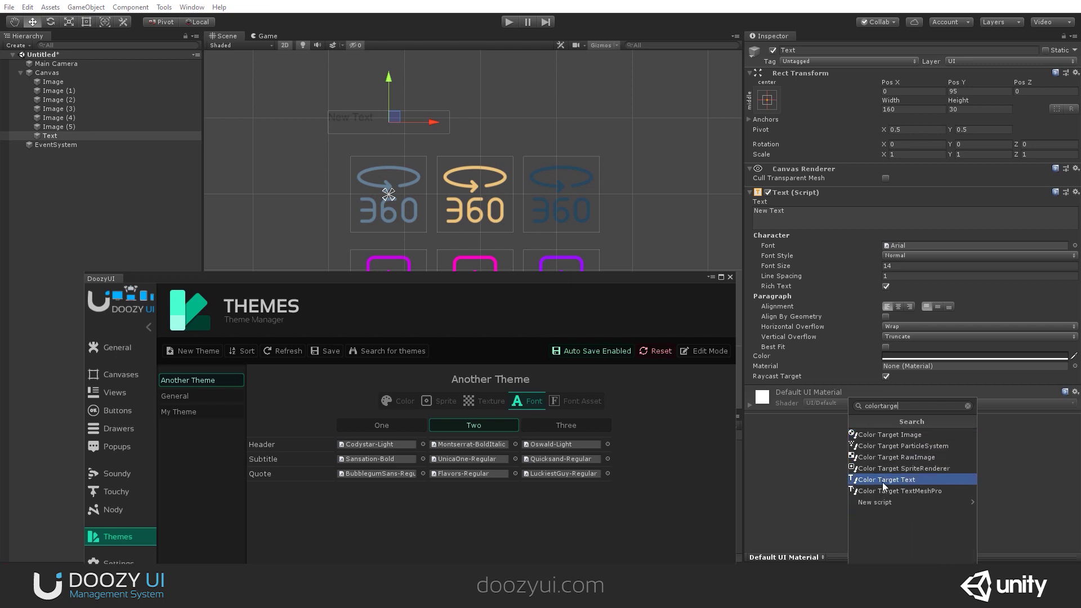
click(883, 481)
click(760, 500)
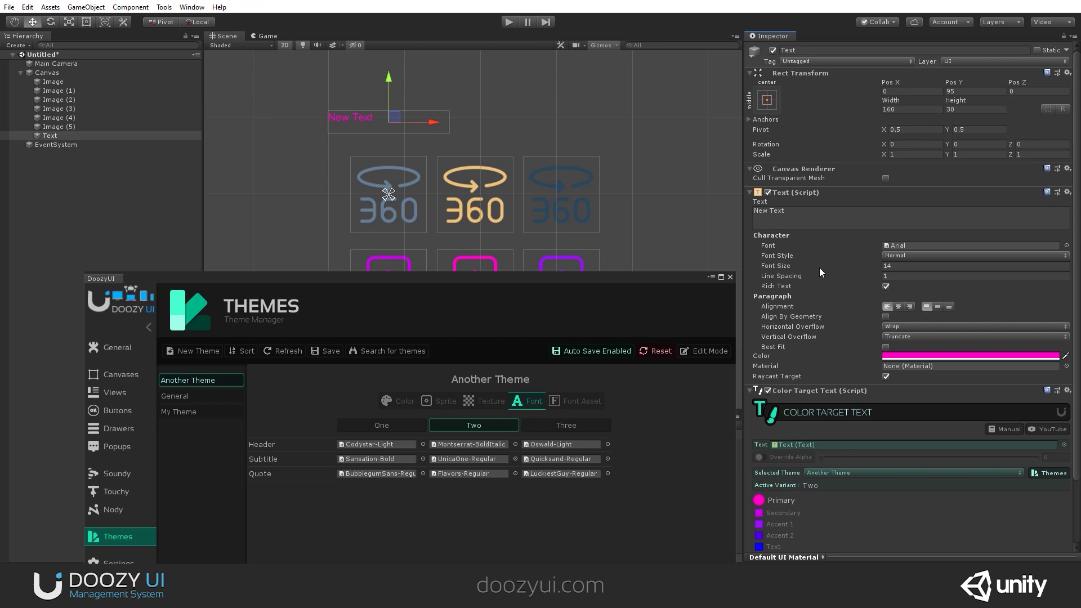
click(826, 474)
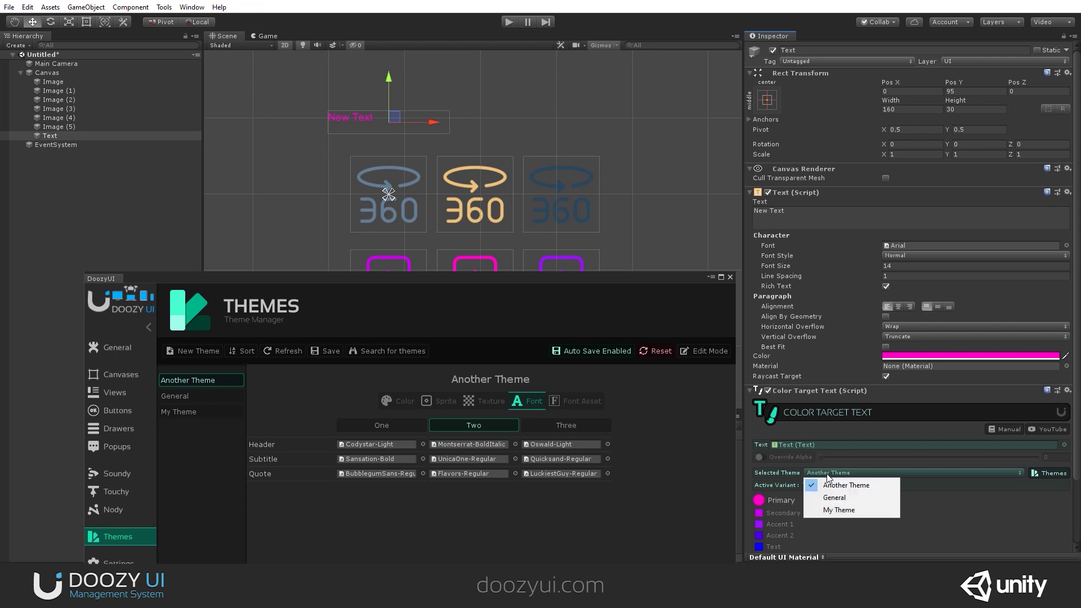
click(843, 510)
scroll(799, 512, down, 3)
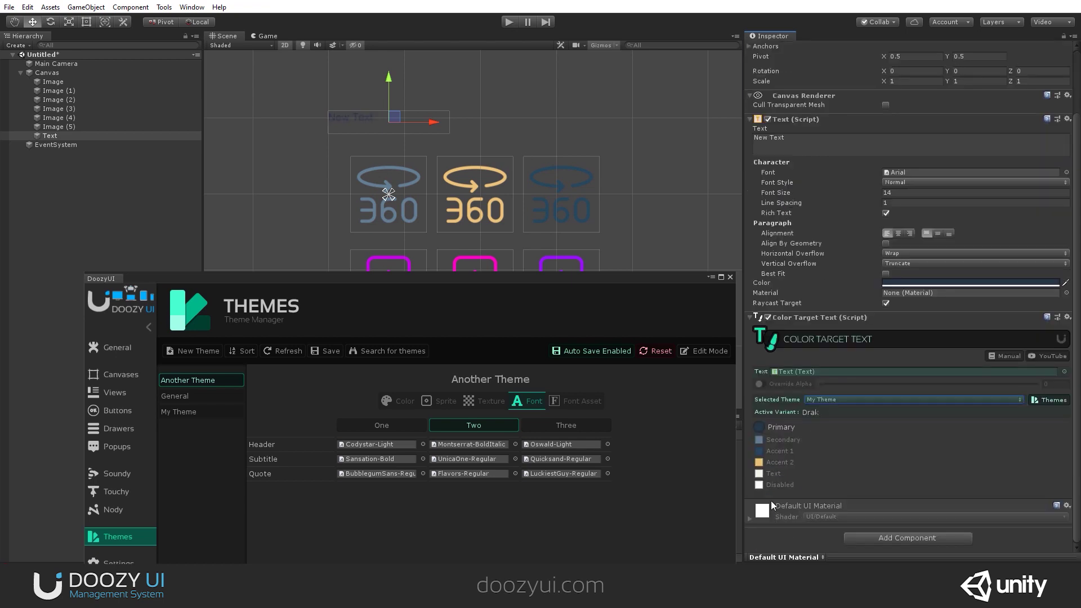
click(758, 473)
Enable Best Fit for the text and center its alignment horizontally and vertically
click(886, 273)
click(898, 233)
click(937, 233)
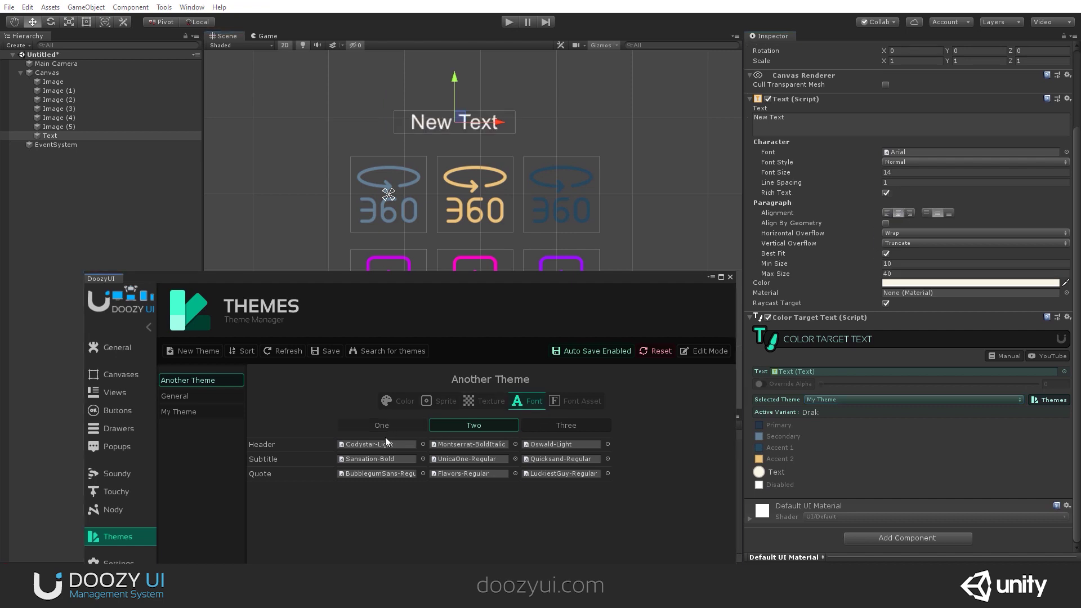
Add a Font Target Text component to the text element
drag(427, 275, 428, 194)
click(912, 538)
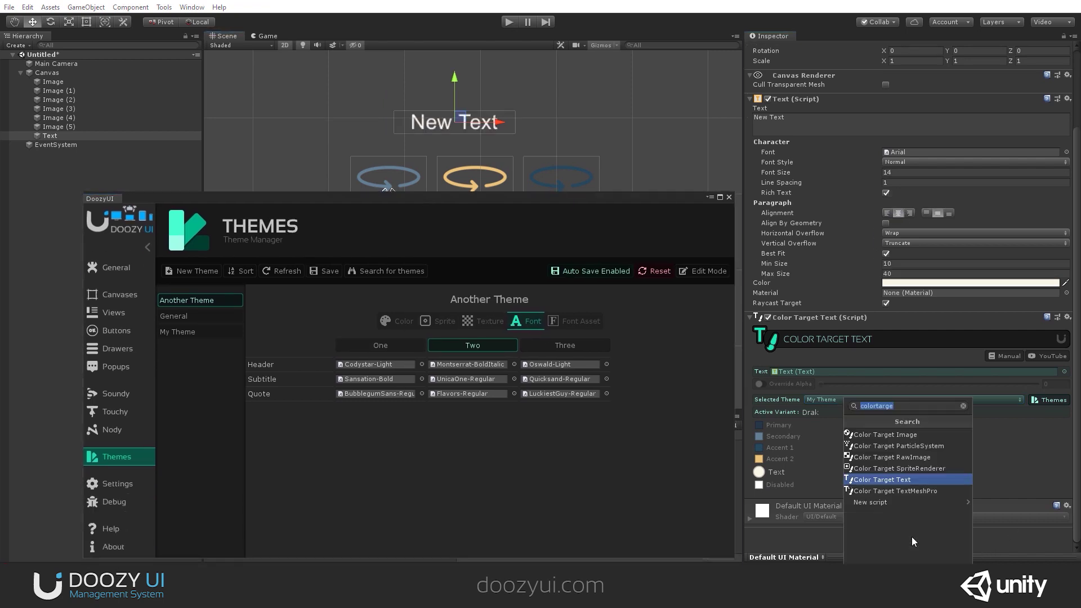
text(fontt)
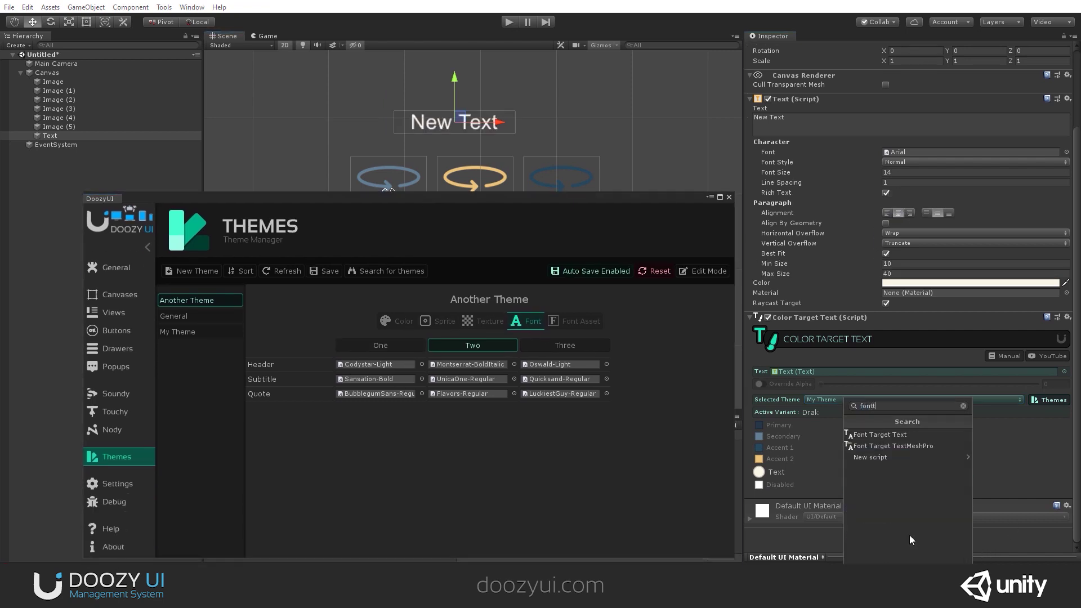
text(a)
click(890, 434)
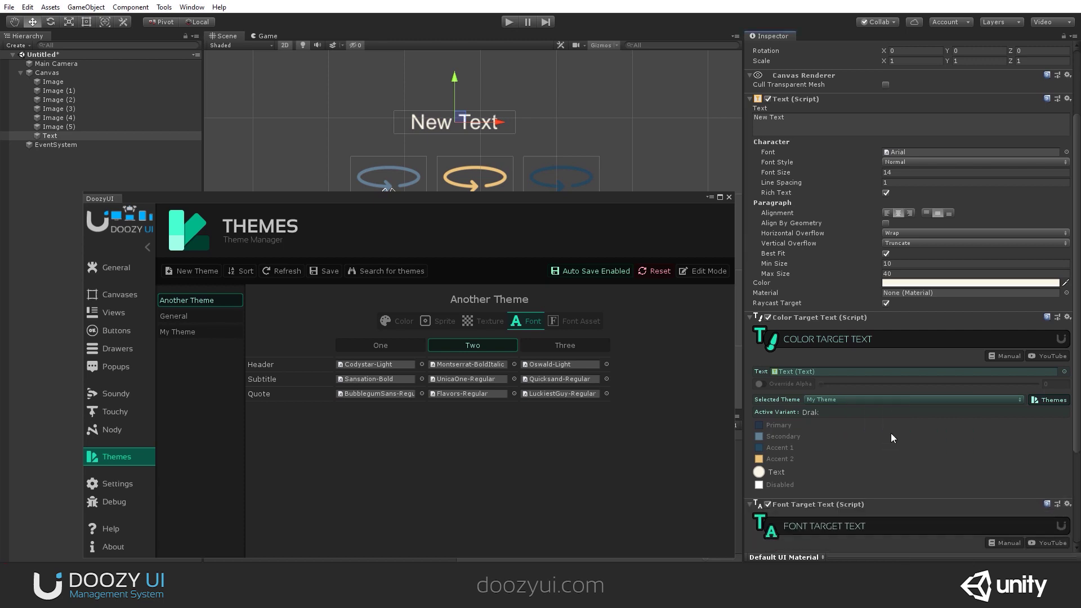
Try My Theme and the Subtitle font in the font target, and settle on the Quote font of Another Theme
scroll(849, 457, down, 5)
click(825, 439)
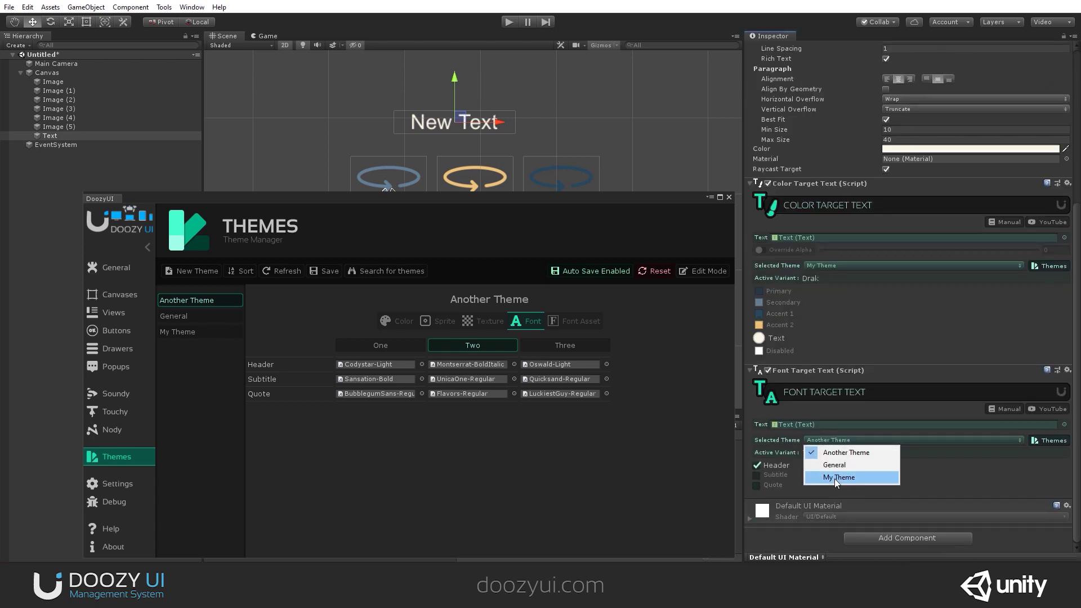
click(833, 478)
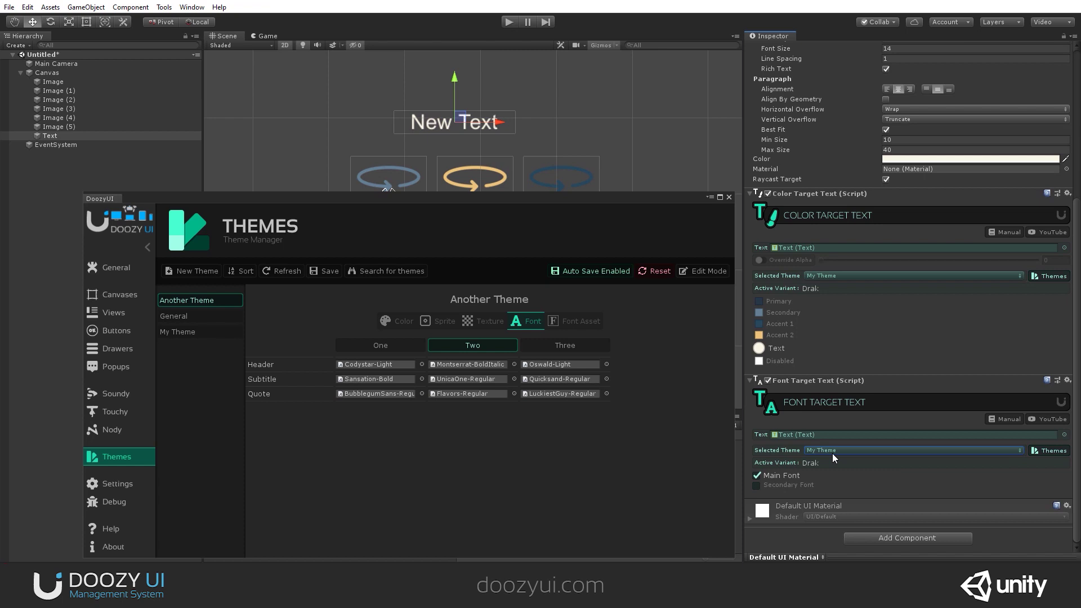
click(836, 452)
click(822, 462)
click(759, 483)
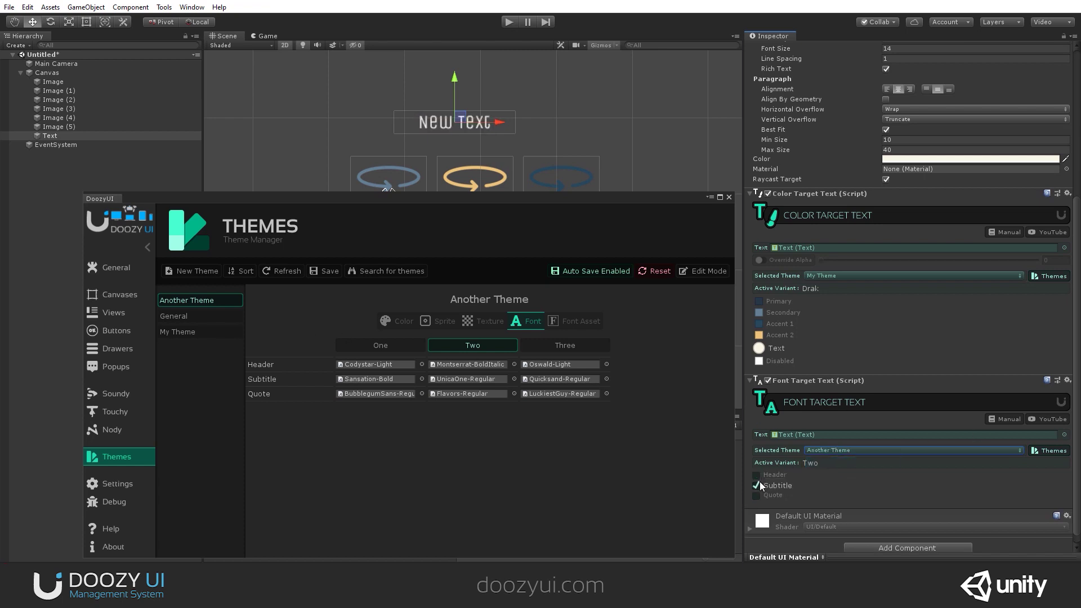
click(754, 495)
Preview the Quote font on the text by activating variant One of Another Theme and returning to variant Two
scroll(467, 164, up, 2)
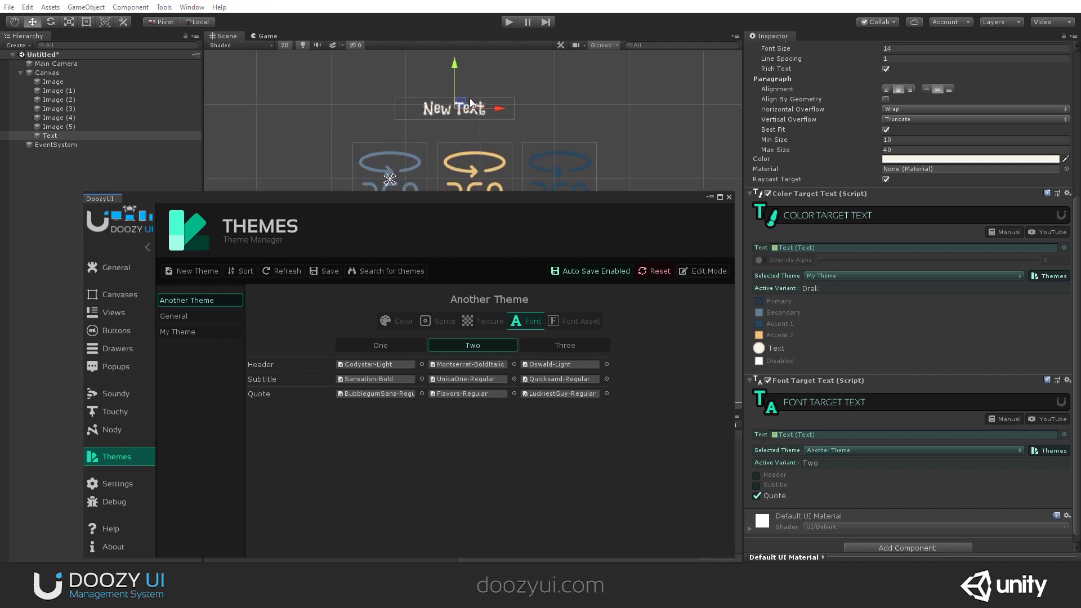
scroll(461, 90, up, 3)
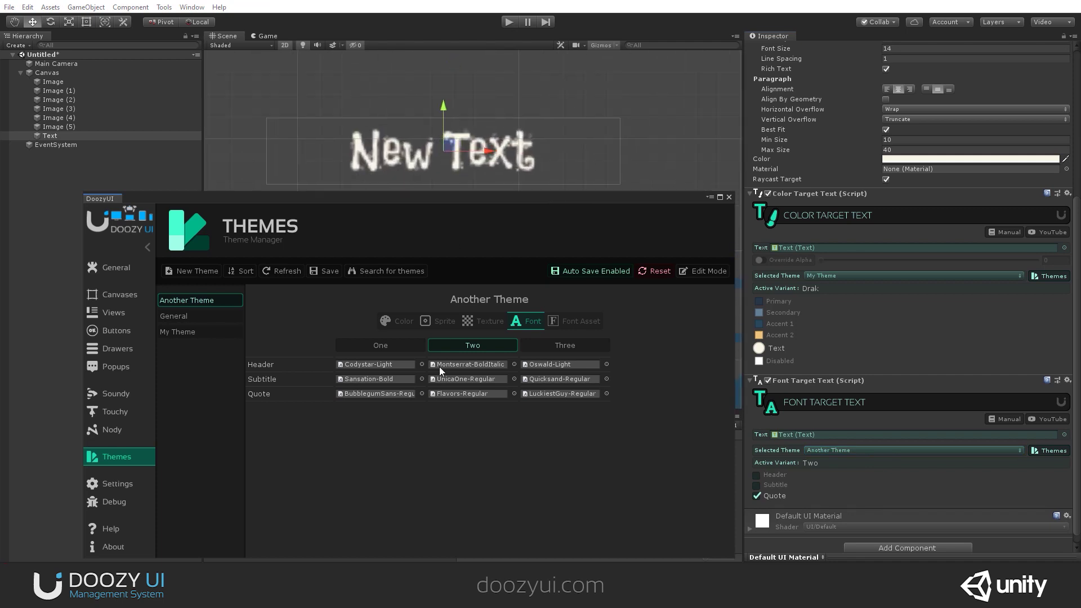
click(378, 346)
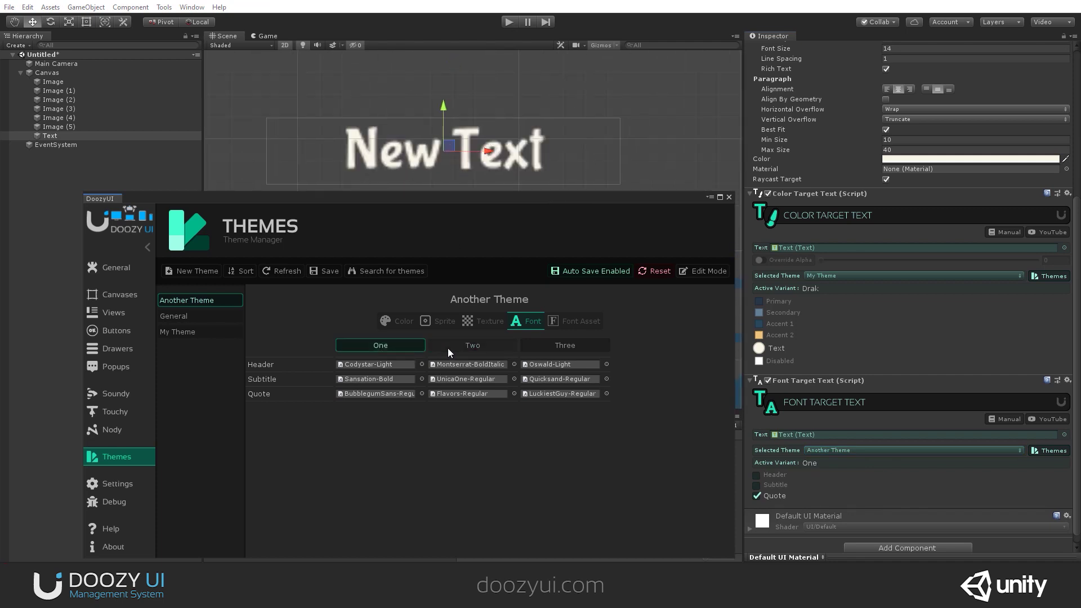
click(462, 349)
Cycle Another Theme through variants Three and Two while watching the scene elements, and leave variant One active
drag(491, 197, 505, 402)
scroll(447, 226, down, 5)
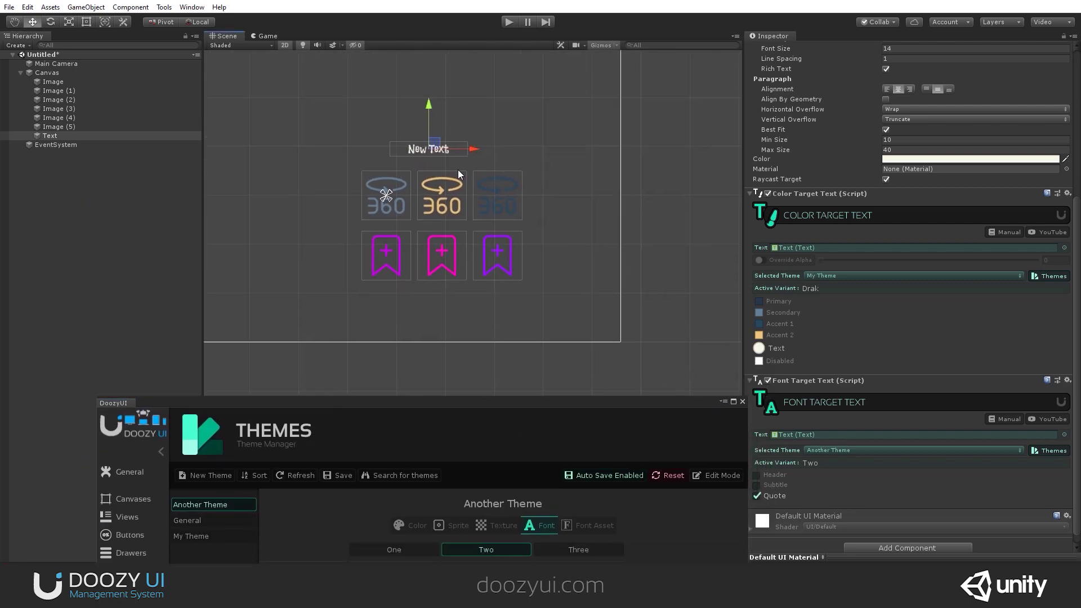
scroll(459, 181, up, 3)
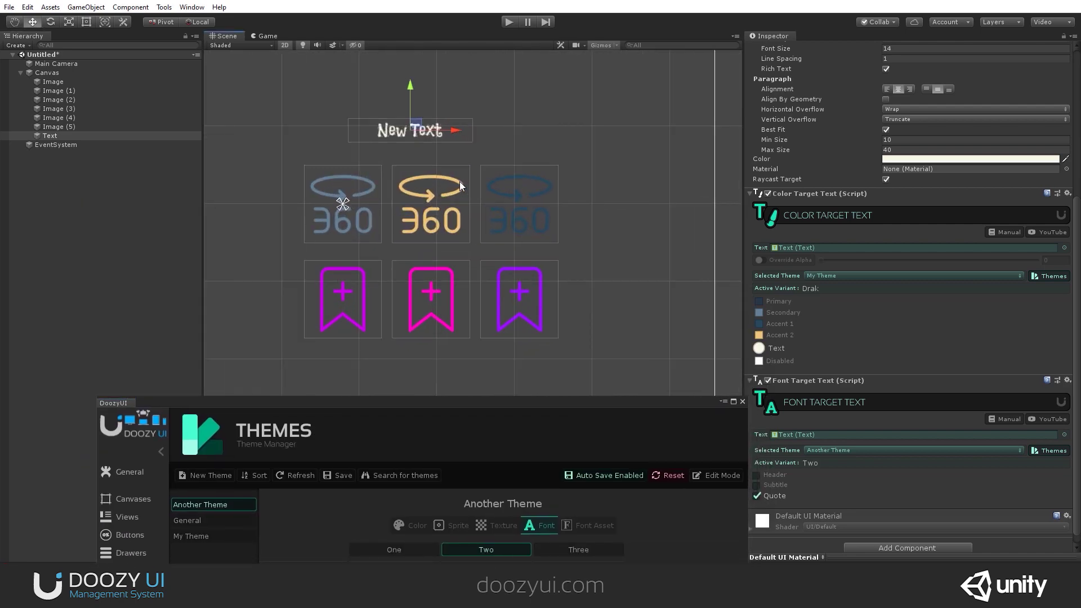
click(576, 549)
click(480, 548)
click(423, 549)
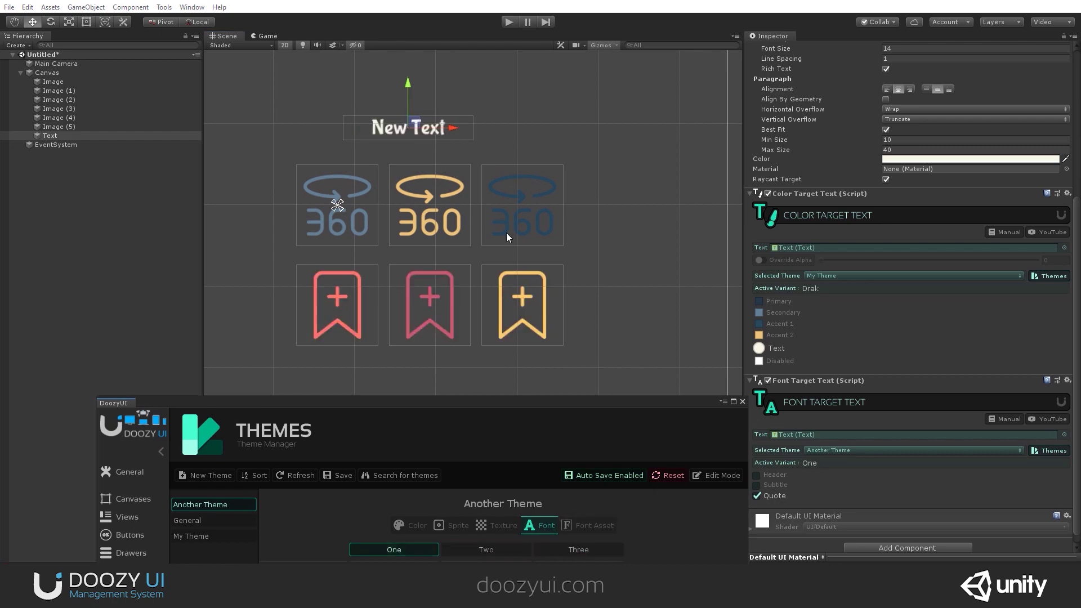
Review the sprite and color properties of Another Theme and close the theme manager
drag(562, 401, 532, 134)
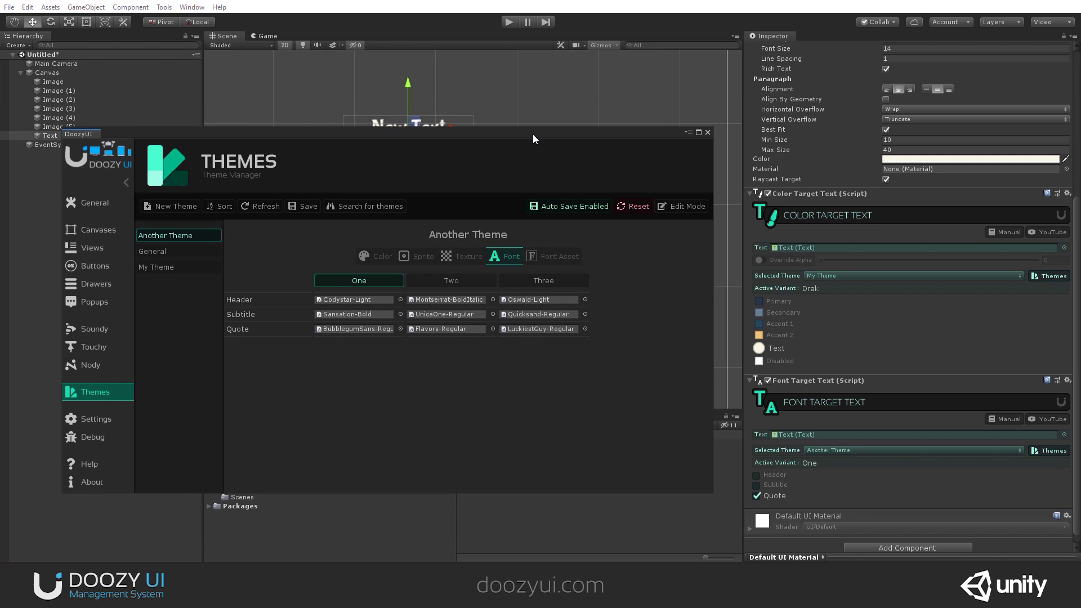
drag(557, 130, 629, 159)
click(513, 274)
click(444, 272)
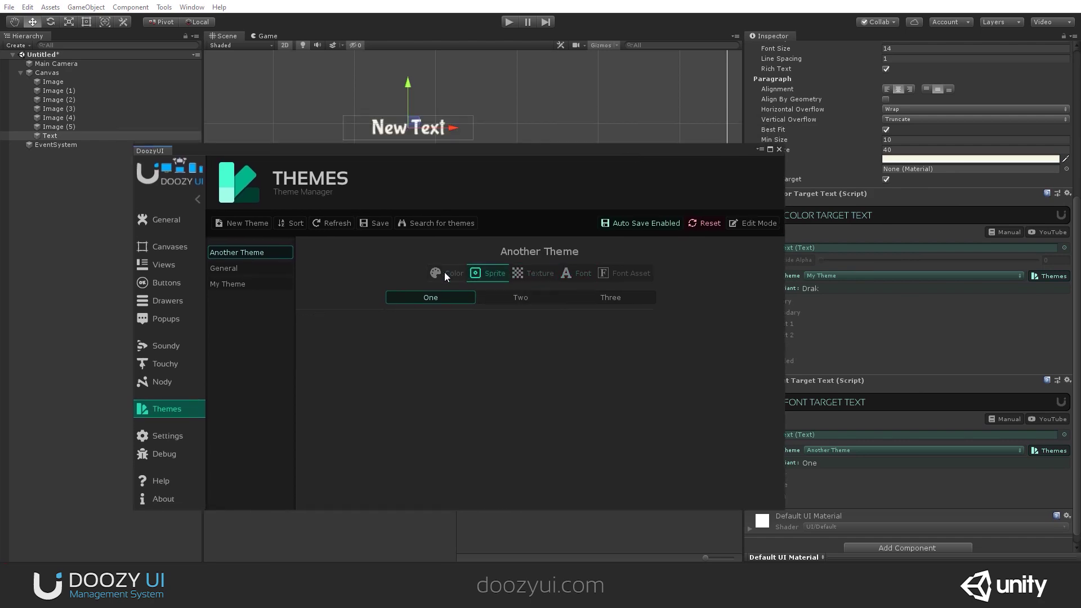
click(478, 276)
click(444, 275)
drag(436, 152, 404, 126)
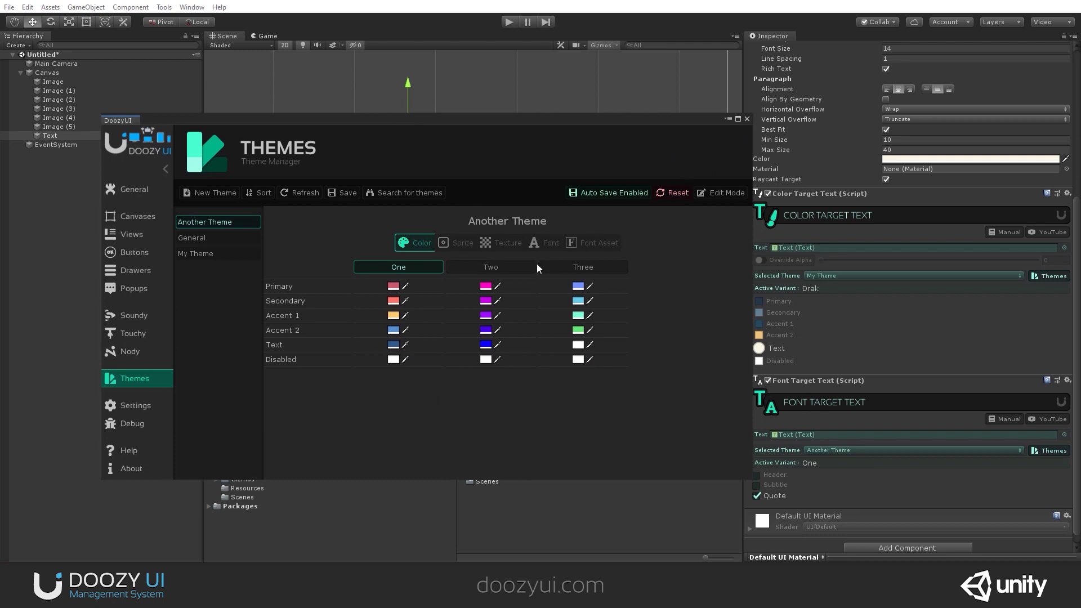
click(747, 117)
Reopen the DoozyUI window and close it again
click(164, 7)
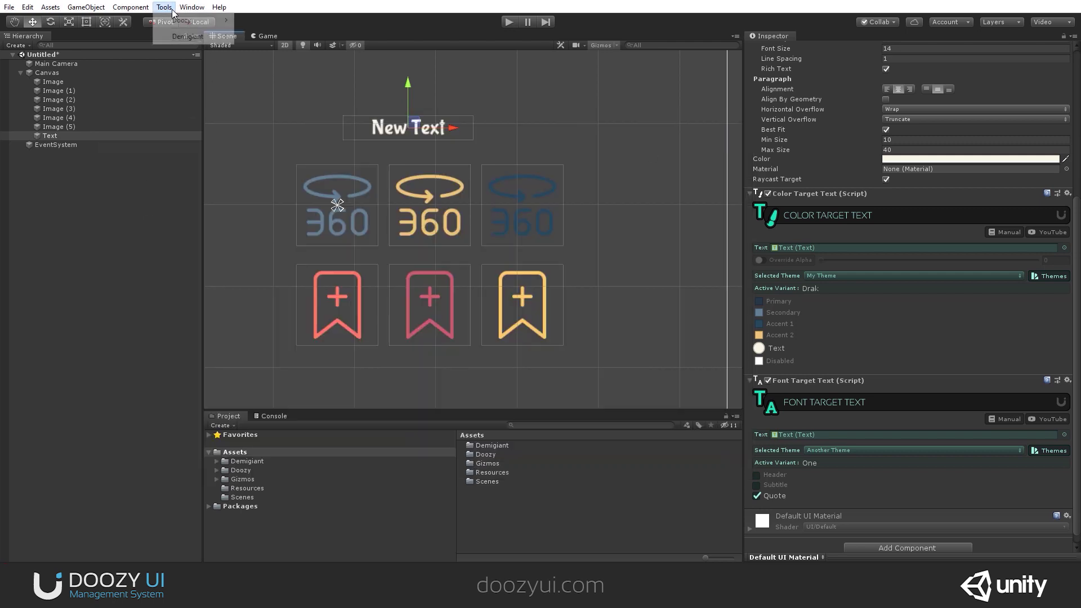
mouse_move(191, 21)
click(270, 20)
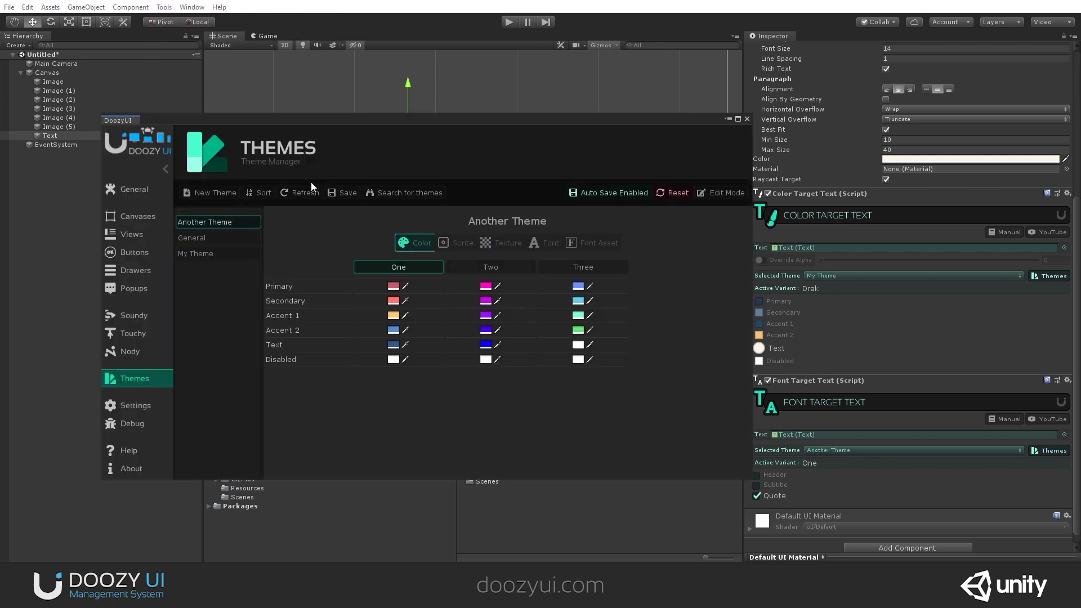
click(747, 118)
Add a Nody Graph Controller object at the root of the scene hierarchy
right_click(46, 183)
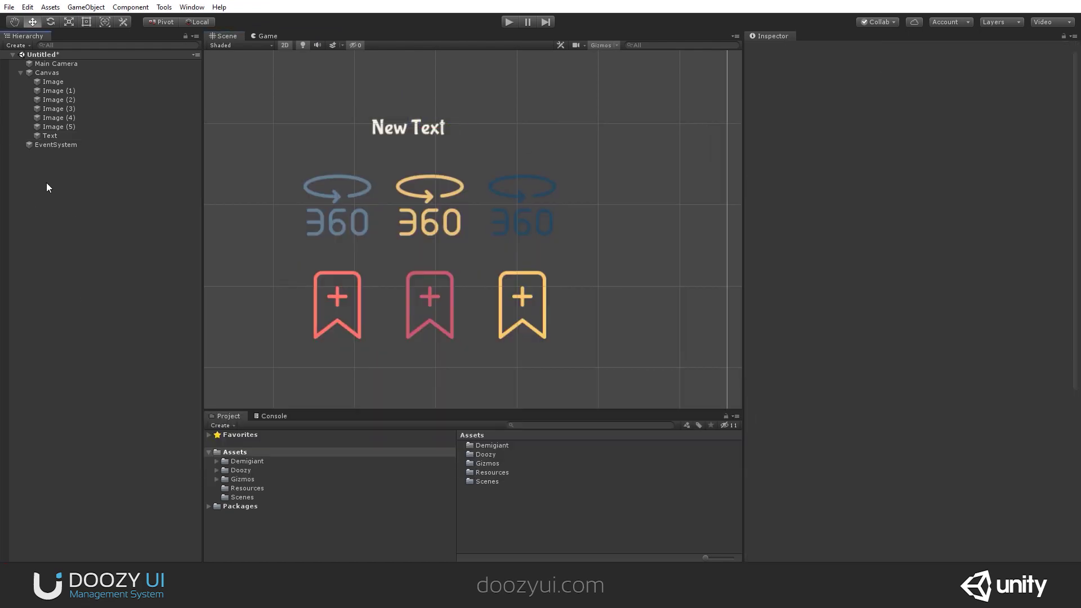
mouse_move(101, 329)
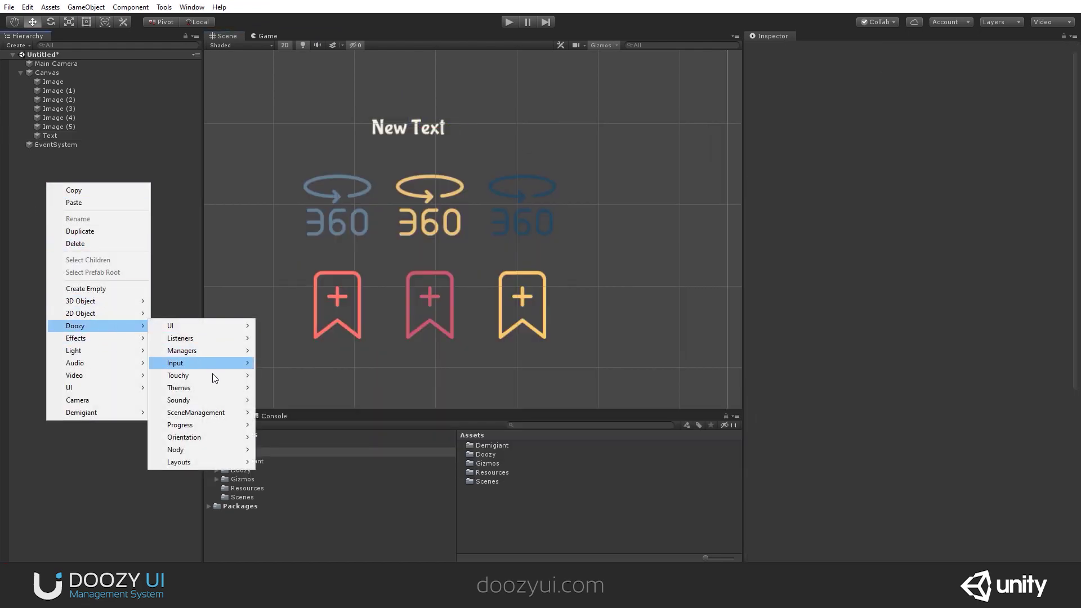
mouse_move(211, 455)
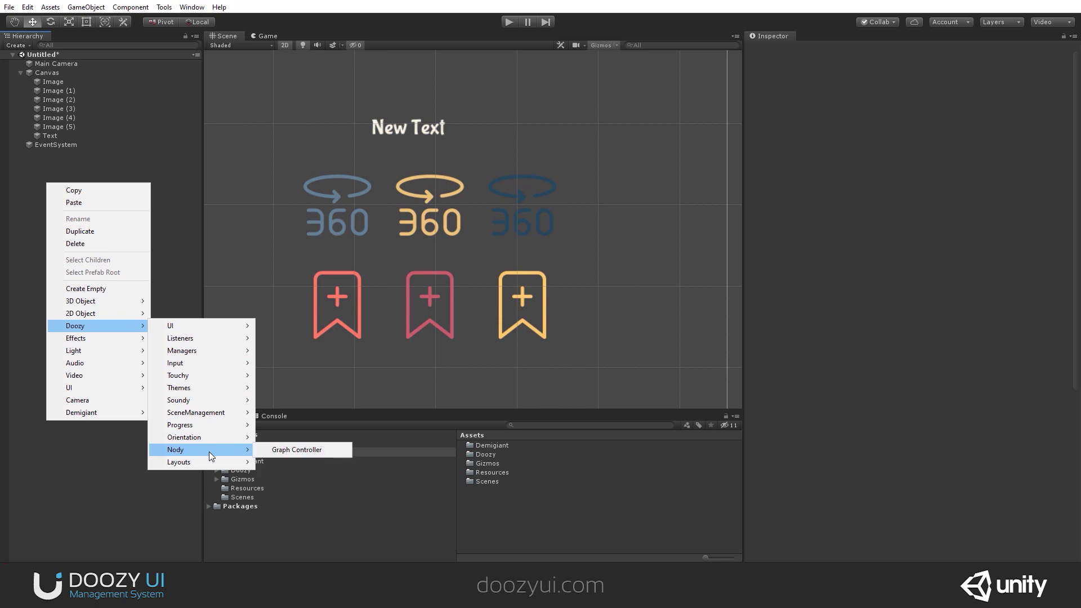
click(290, 450)
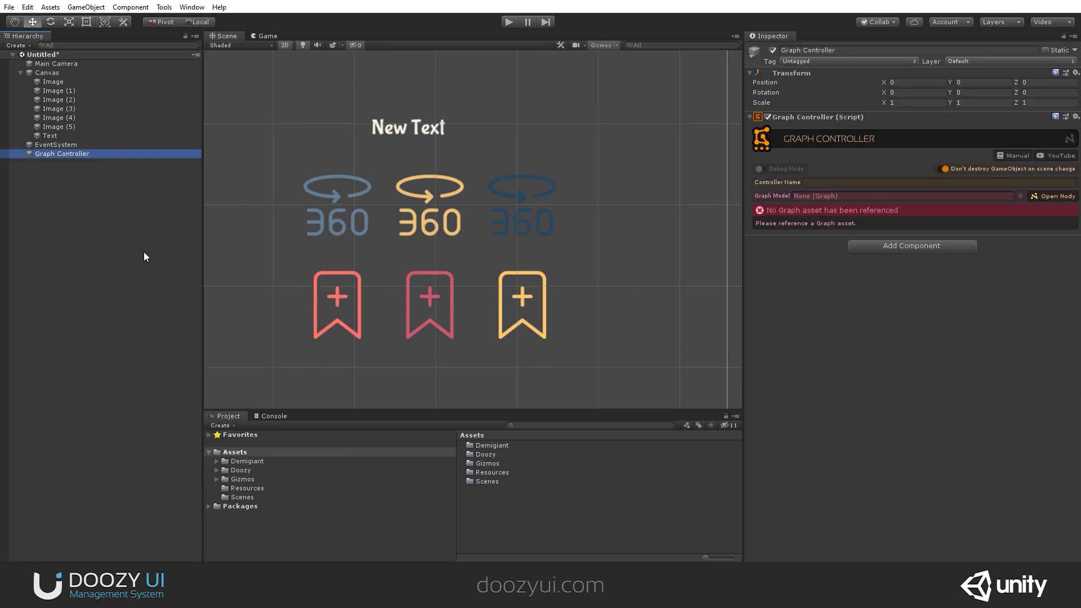
Open Nody from the Graph Controller and create a new graph saved as Graph.asset in the Assets folder
click(1056, 196)
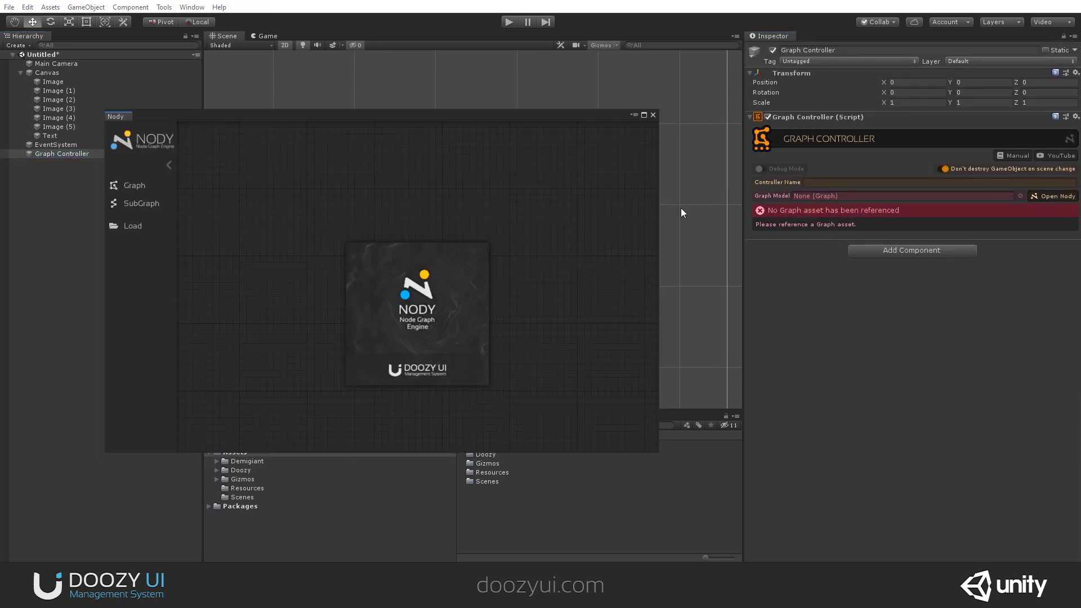
click(159, 192)
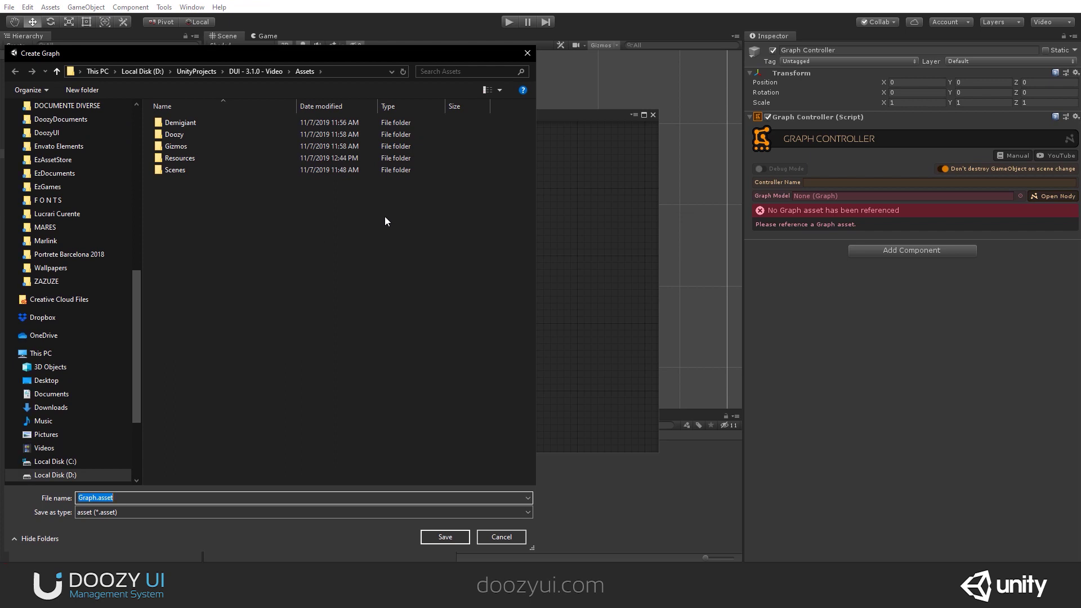
click(445, 536)
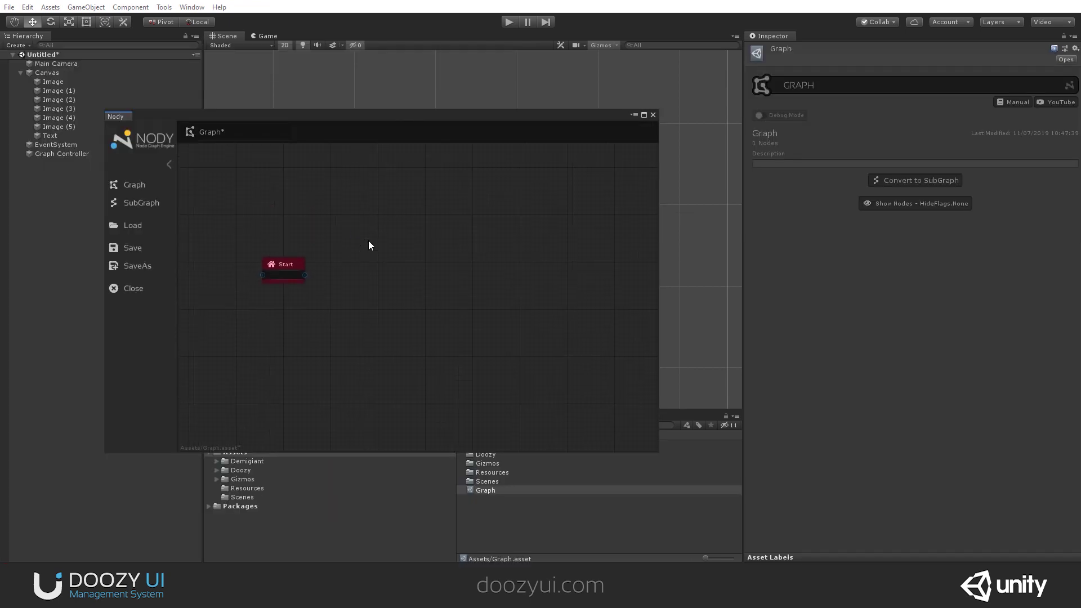
Create a Portal node and a Theme node in the graph near the Start node
right_click(437, 246)
mouse_move(506, 252)
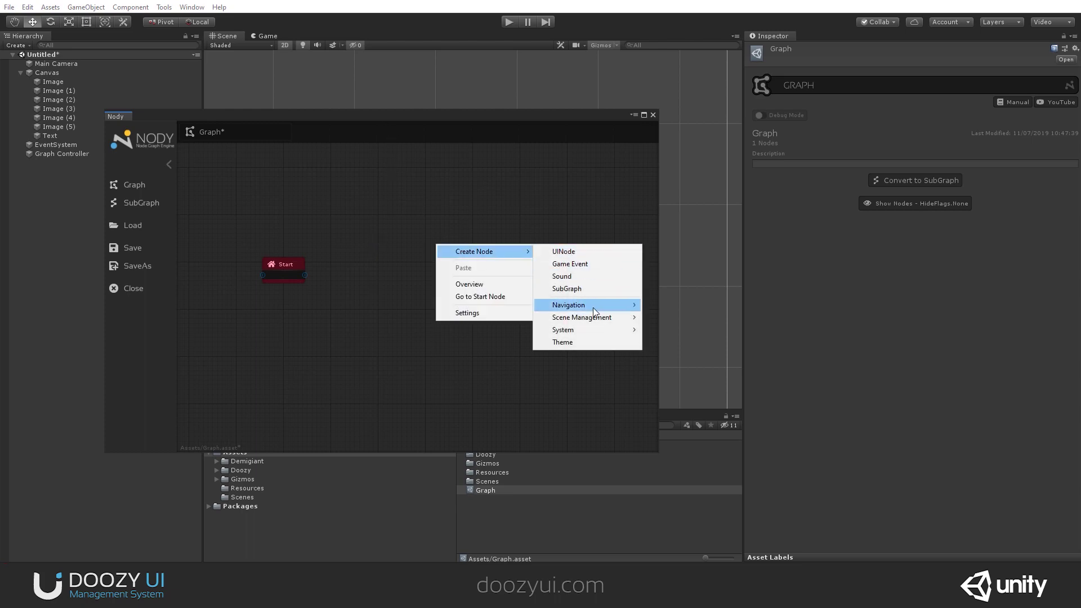
mouse_move(593, 307)
click(694, 318)
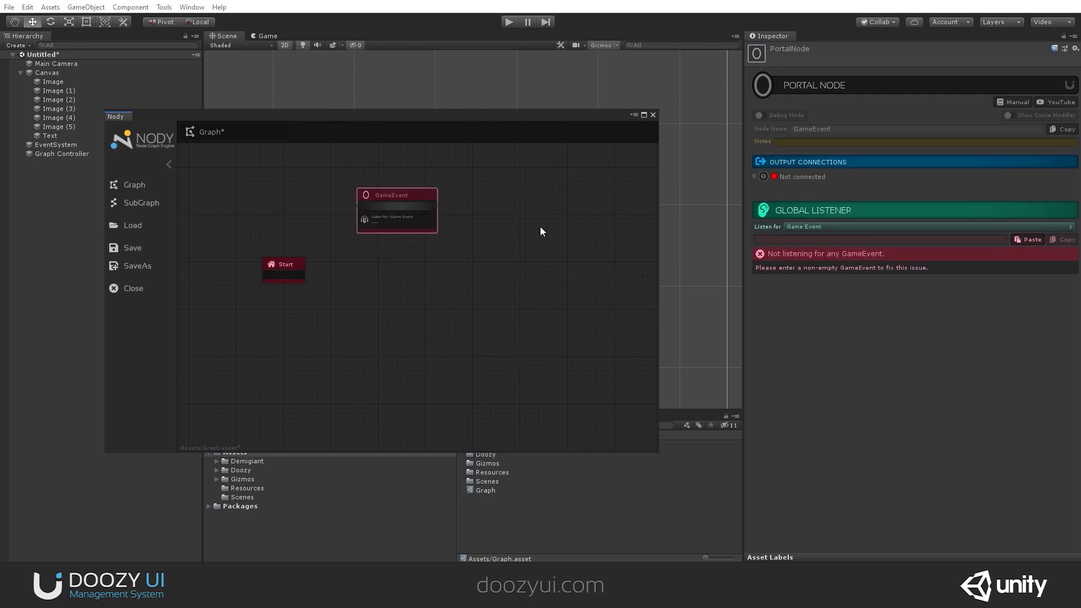
right_click(524, 217)
mouse_move(532, 222)
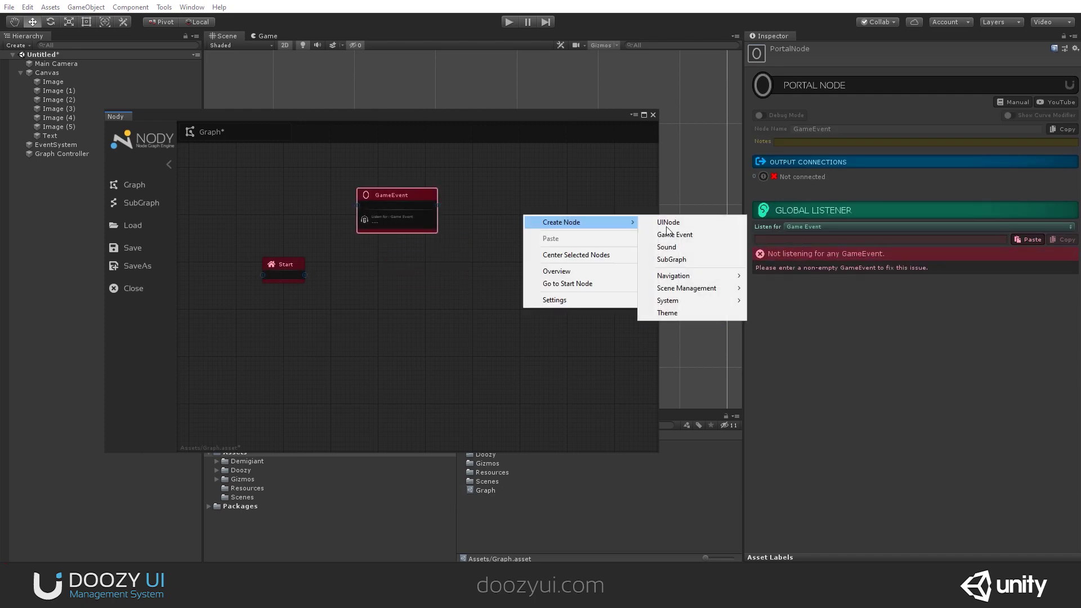
click(702, 310)
Disconnect the Theme Node from the Start node and link the portal node's output to its input
right_click(485, 229)
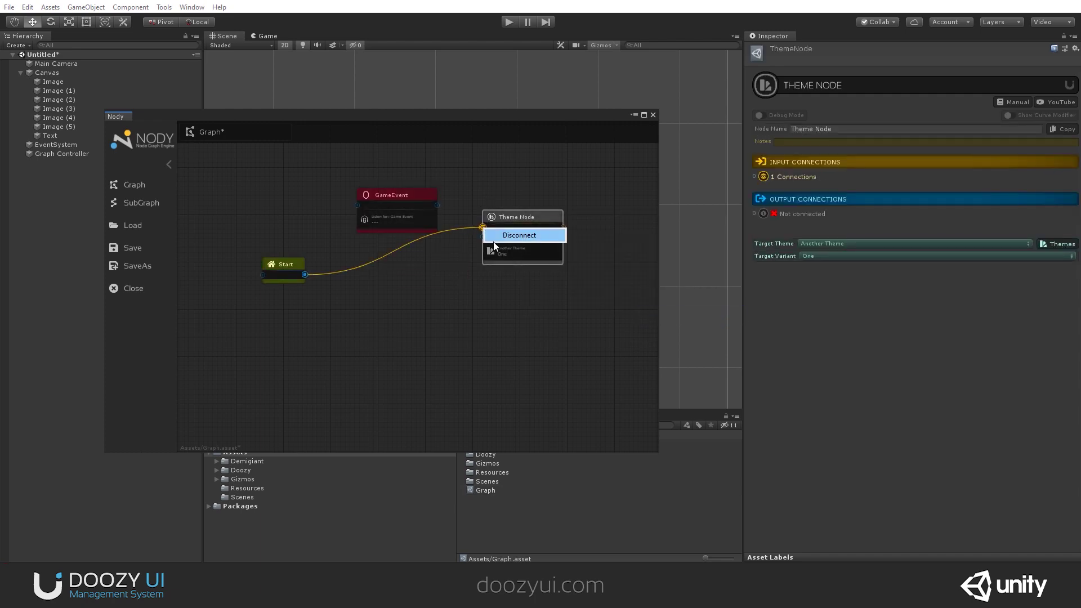
click(509, 235)
drag(507, 218, 500, 183)
drag(437, 204, 489, 202)
scroll(440, 195, up, 3)
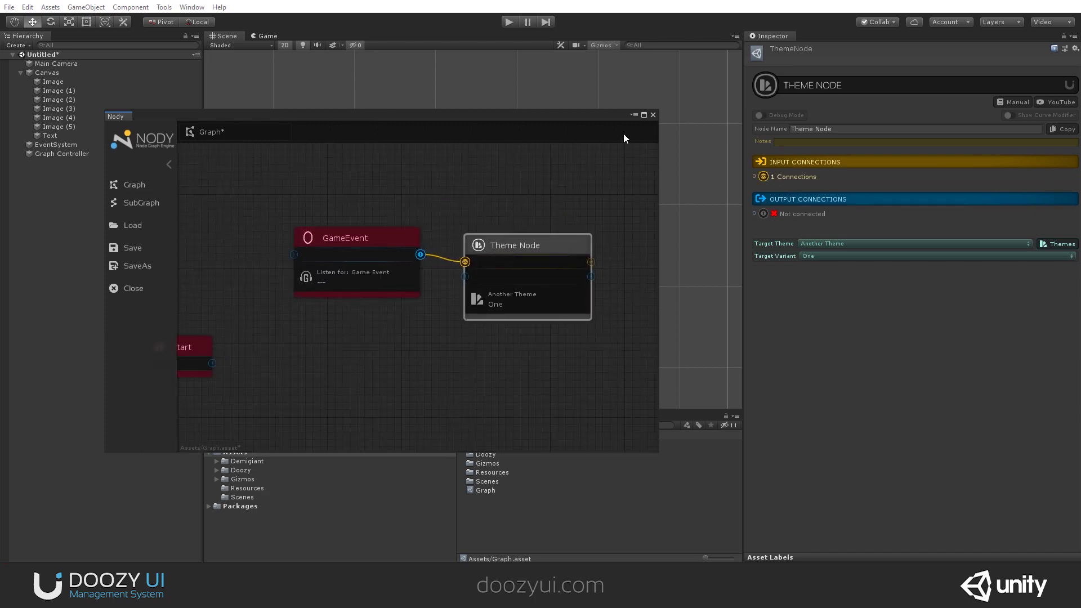
Set the portal node to listen for a UI Button with category Example and button name One
drag(582, 120, 696, 268)
click(490, 386)
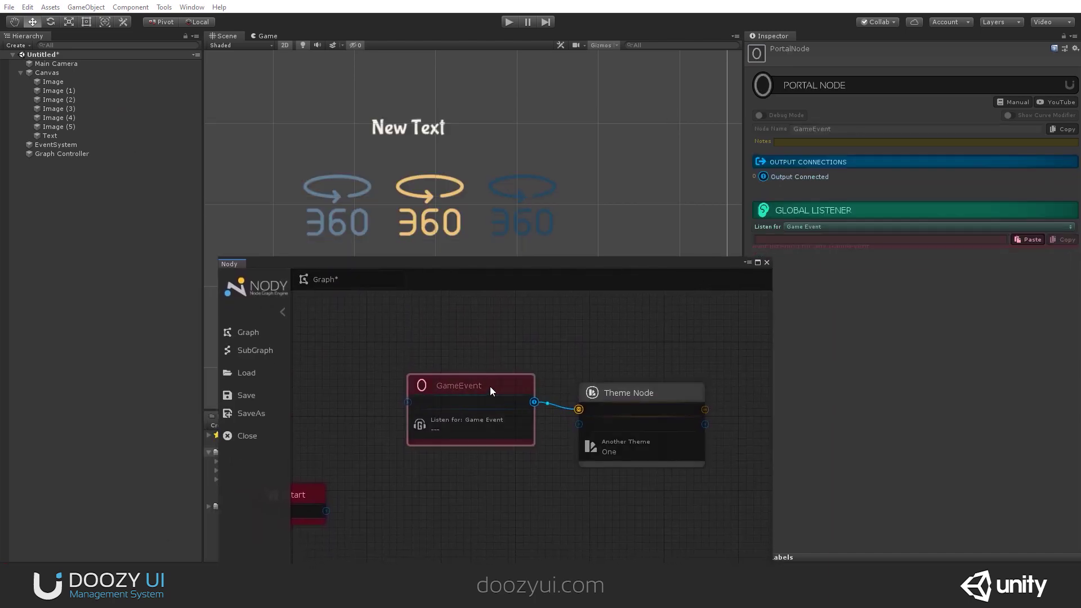
click(795, 227)
click(800, 249)
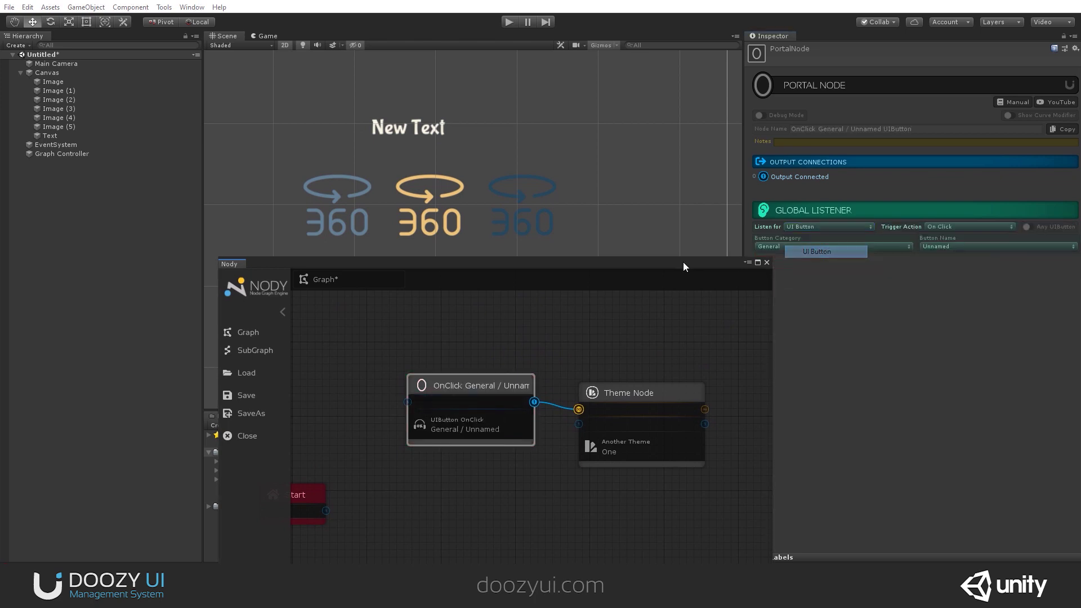
drag(671, 261, 550, 174)
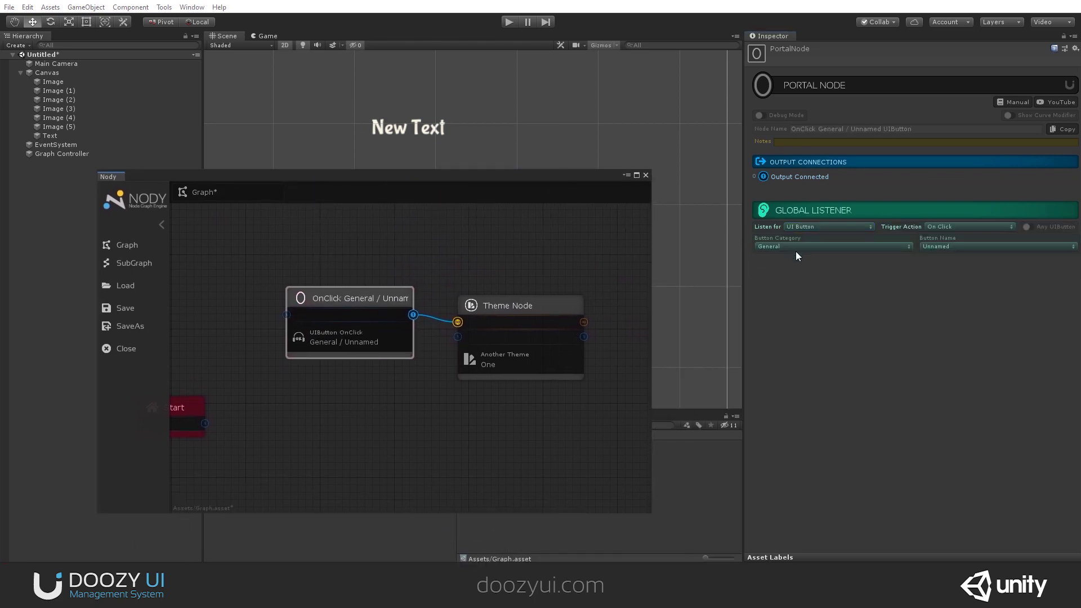
click(788, 245)
click(796, 271)
click(944, 246)
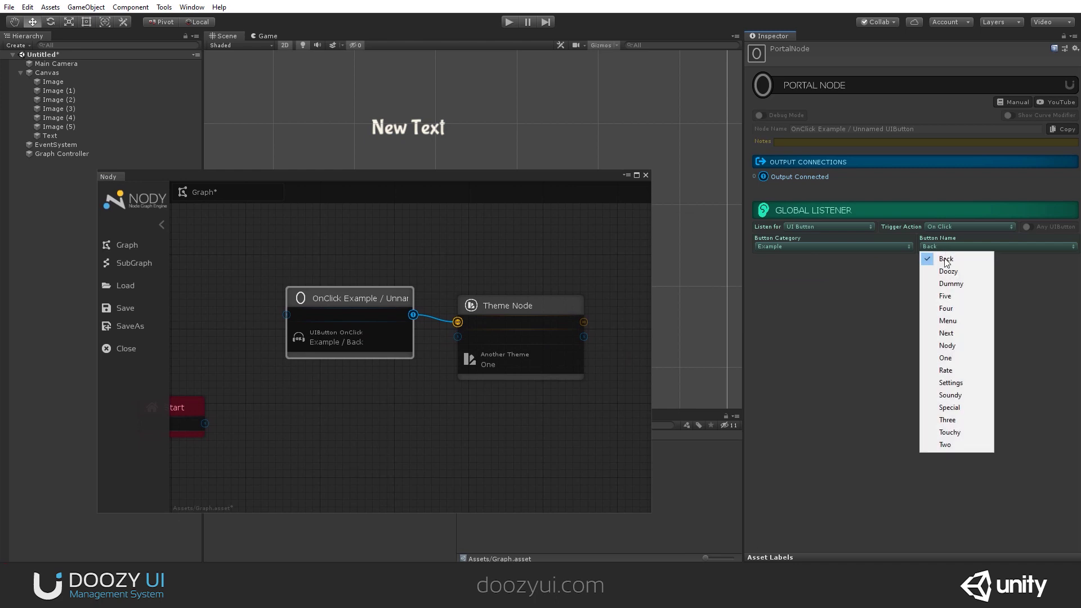
click(951, 358)
Align the Theme Node with its portal node and duplicate the connected pair twice, placing the copies below
drag(504, 292, 504, 285)
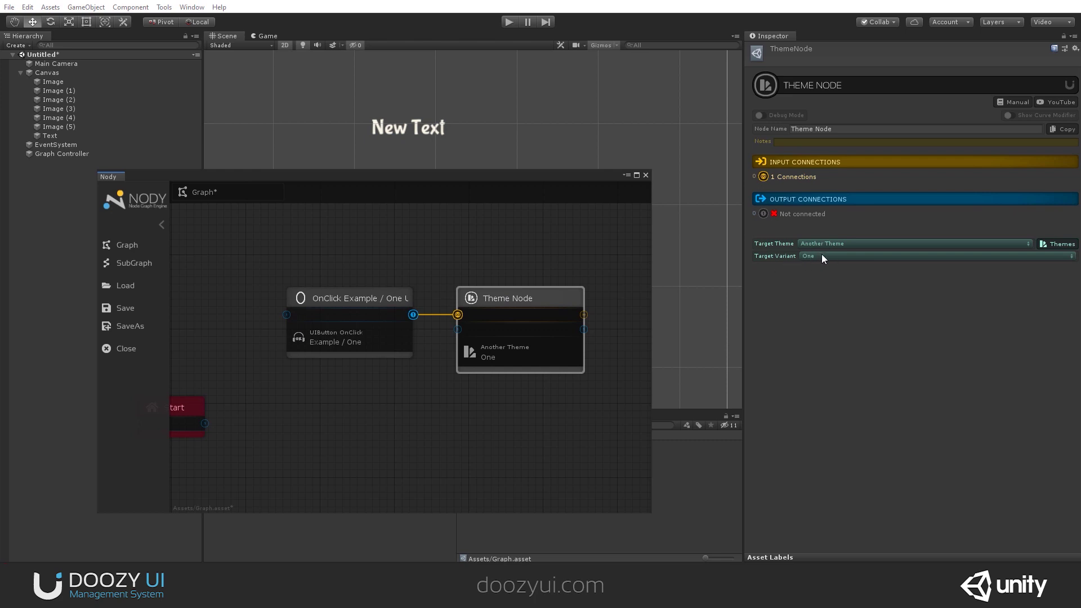
drag(285, 272, 531, 386)
middle_drag(424, 419, 406, 357)
key(ctrl+d)
drag(396, 353, 386, 322)
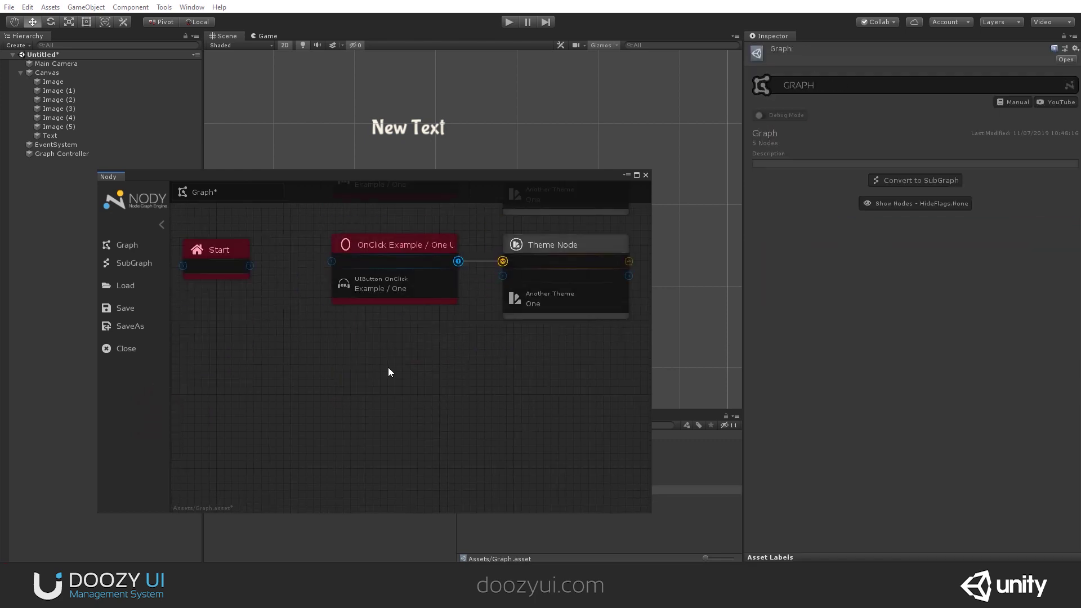
click(576, 351)
Set the target variant of the second Theme Node to Two and of the third Theme Node to Three
click(524, 235)
click(821, 255)
click(821, 279)
click(588, 358)
click(834, 256)
click(834, 292)
Set the button name of the second portal node to Two and of the third portal node to Three
click(350, 245)
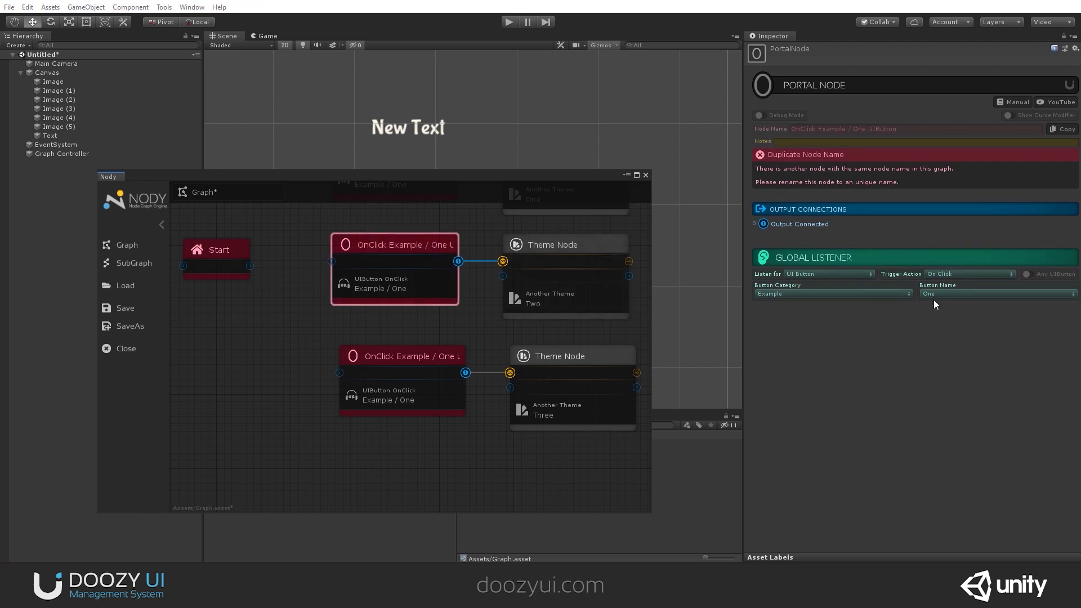
click(935, 294)
click(957, 491)
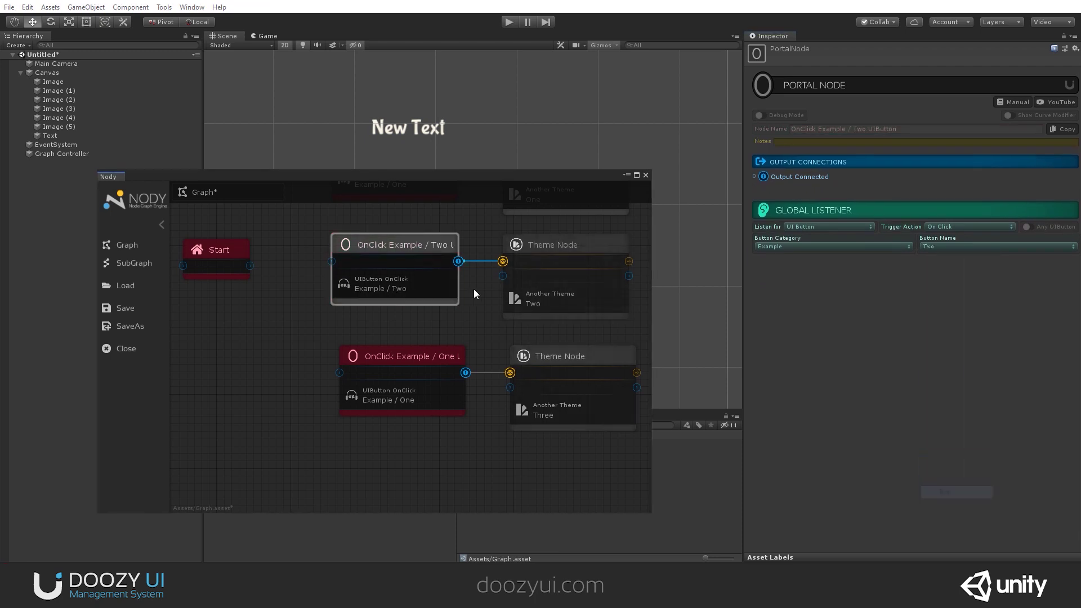
click(406, 356)
click(957, 294)
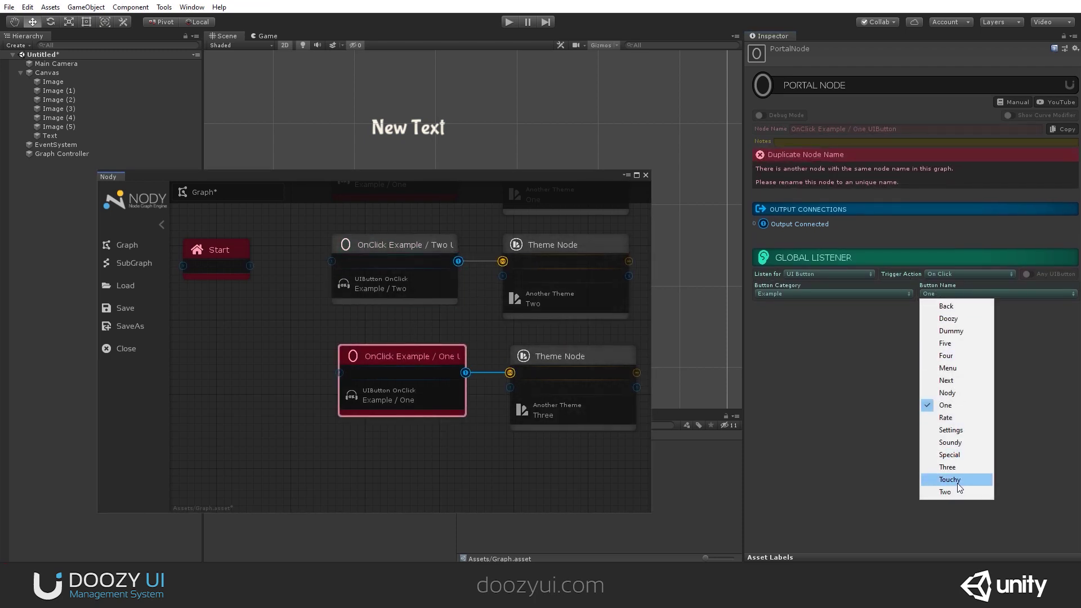
click(947, 467)
Review the three portal and Theme Node pairs in the graph and close the Nody window
scroll(360, 303, down, 3)
scroll(471, 252, up, 2)
middle_drag(437, 263, 469, 269)
drag(300, 220, 393, 463)
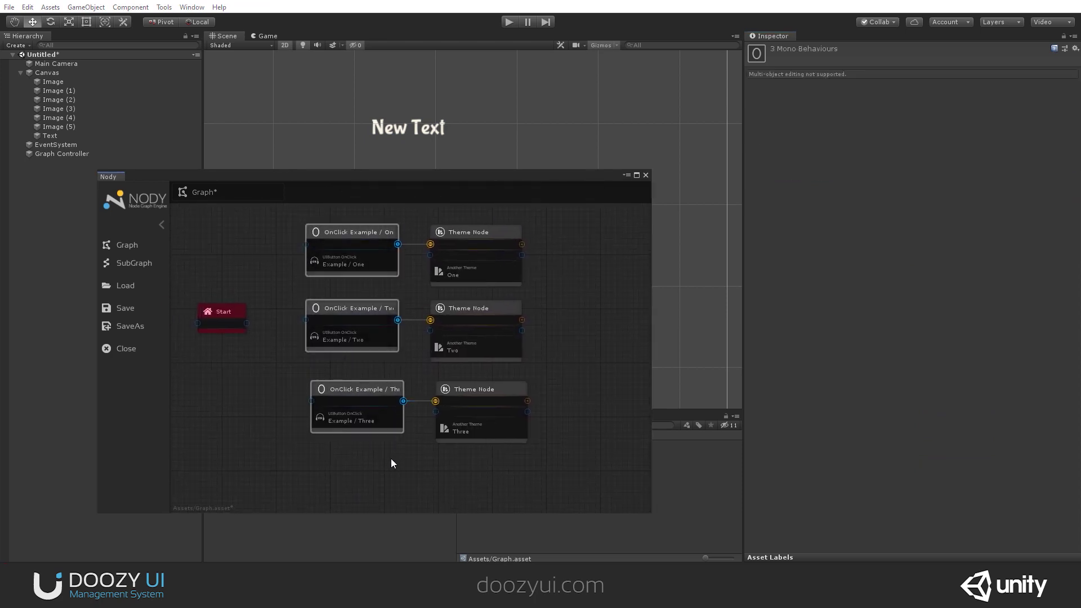
click(393, 463)
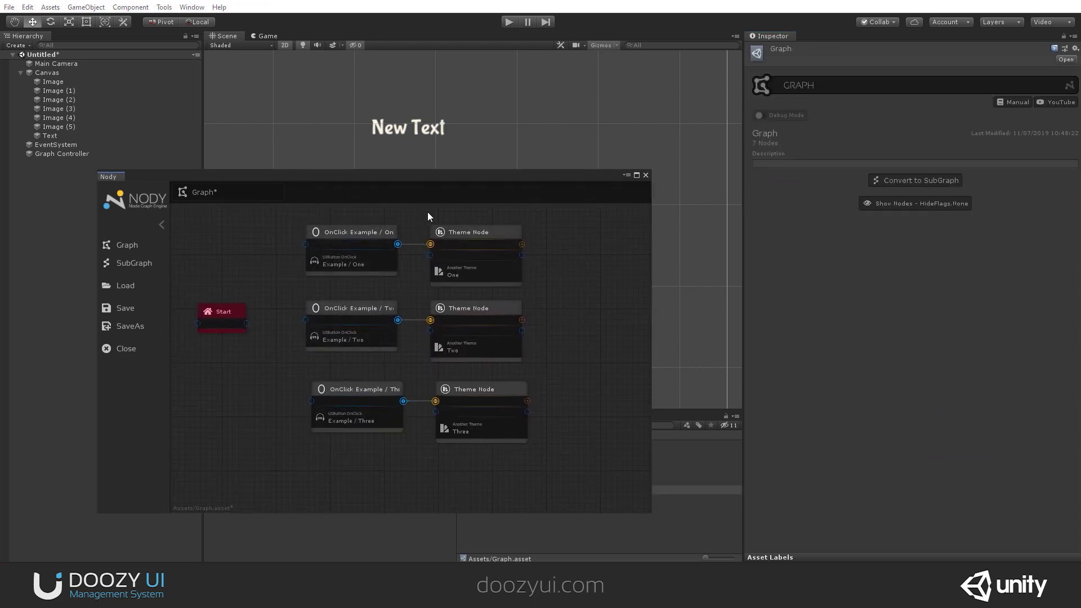
click(502, 232)
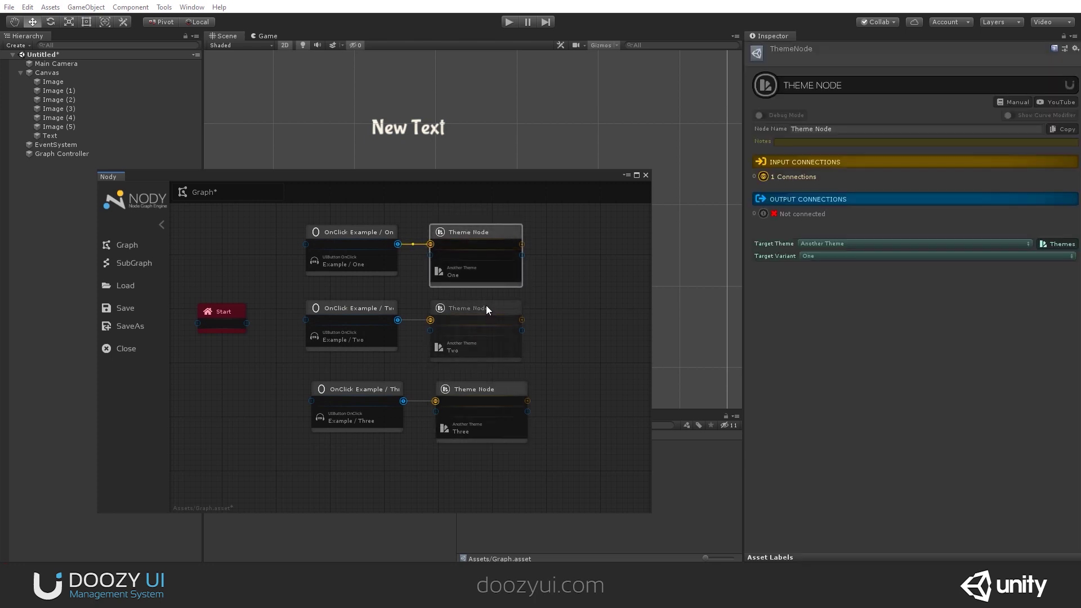
scroll(484, 299, up, 6)
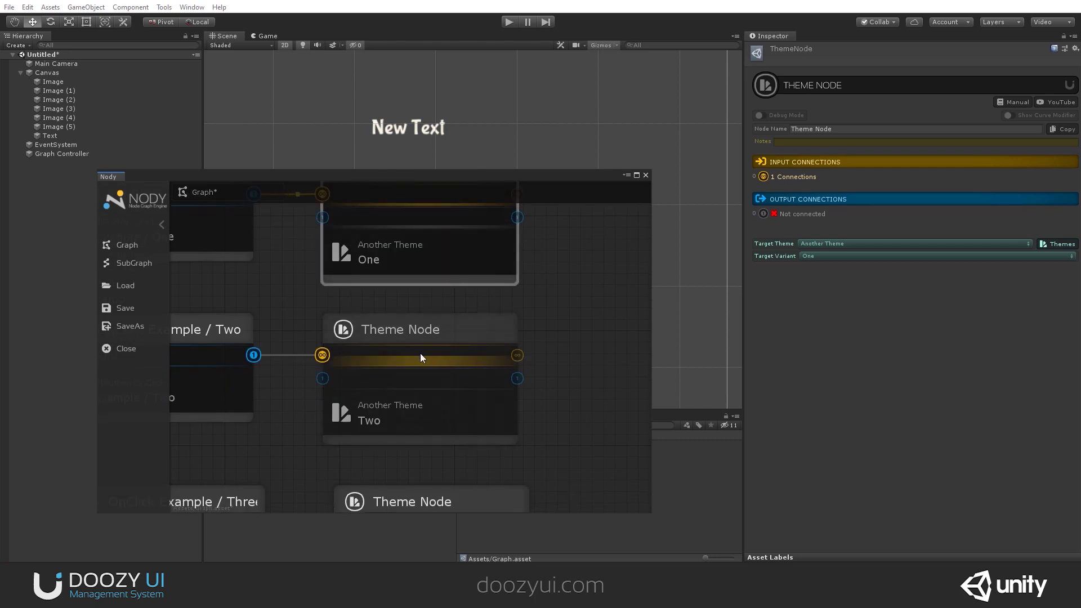
scroll(419, 353, down, 6)
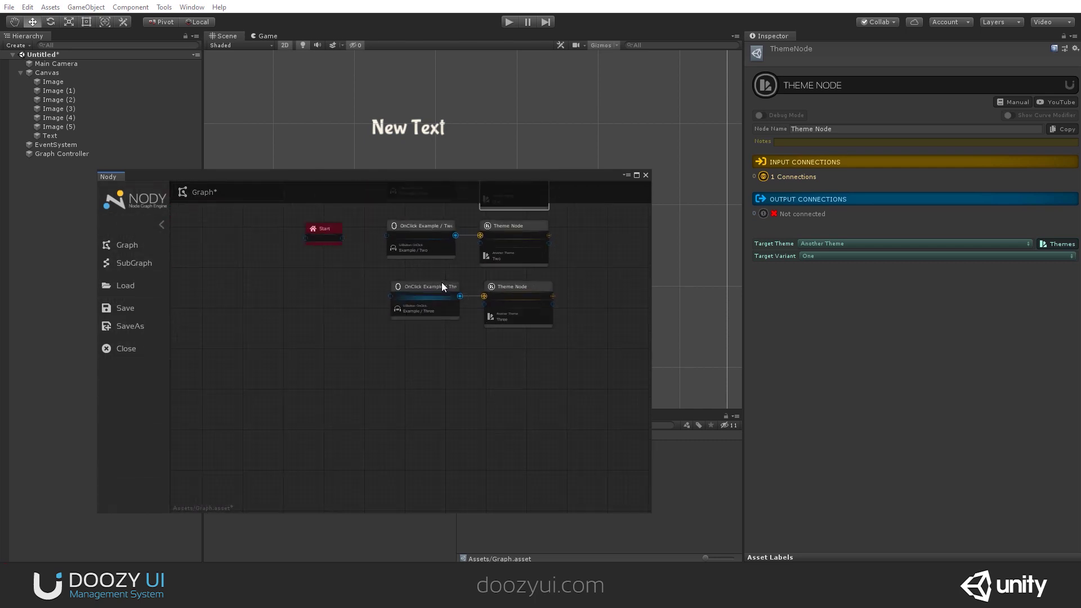
click(646, 175)
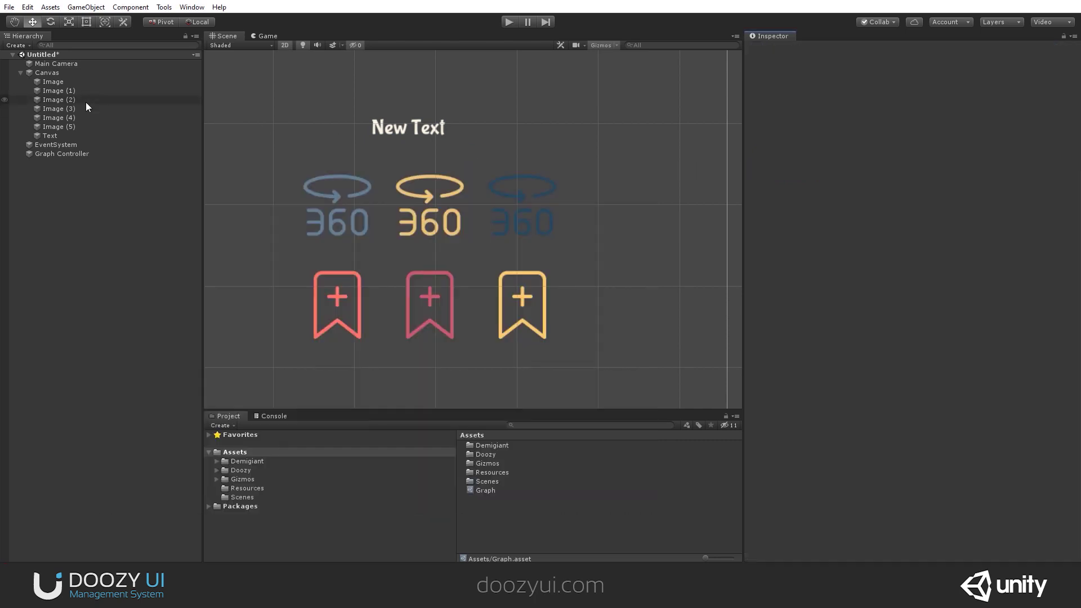
Add a Doozy UIButton to the scene and import the TMP Essentials
click(58, 72)
right_click(48, 74)
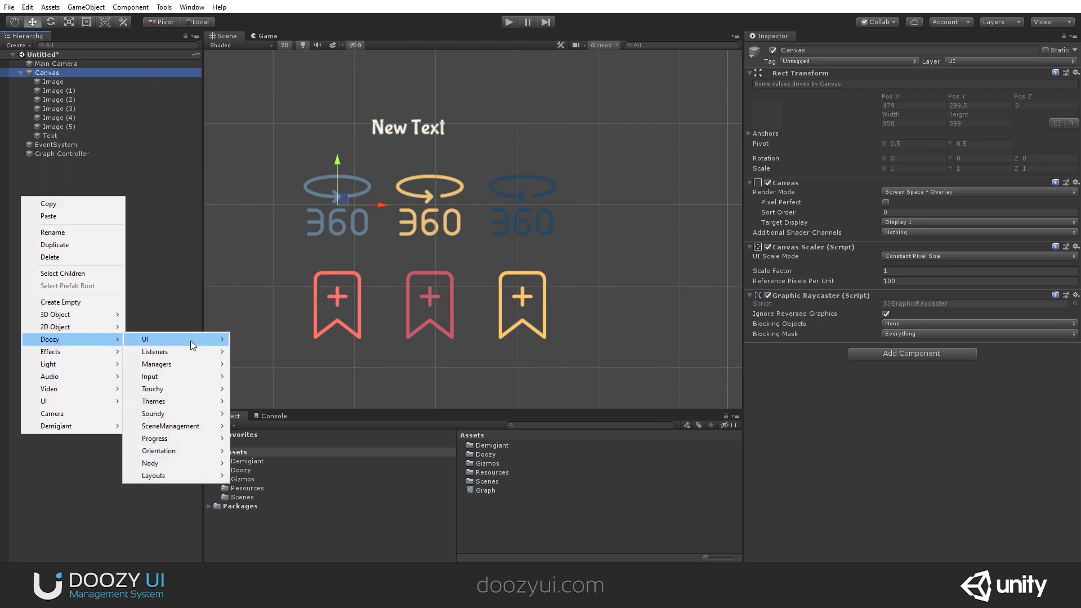
mouse_move(190, 340)
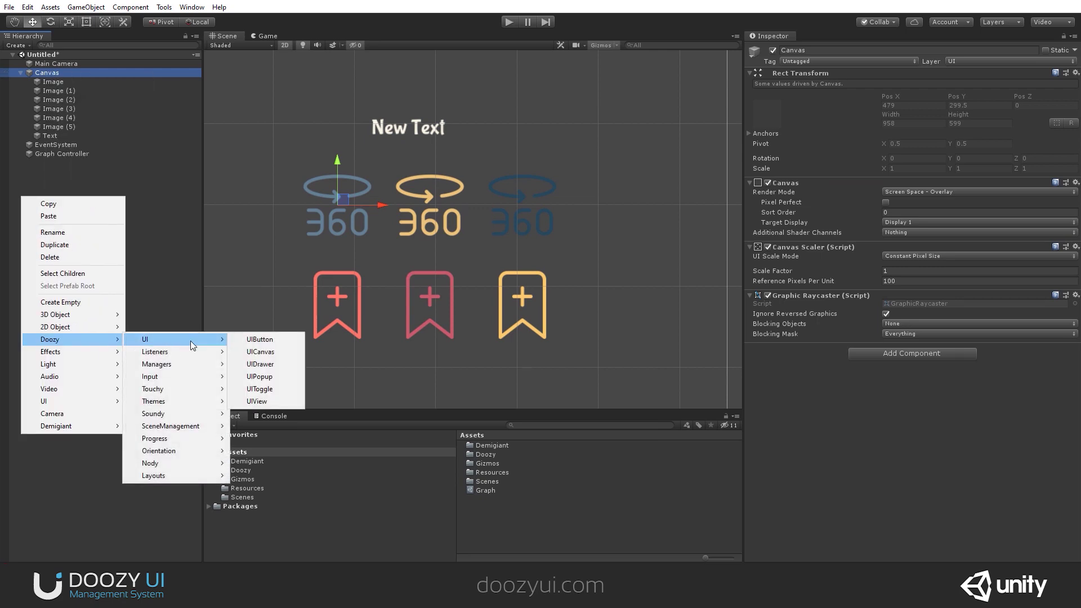
click(288, 341)
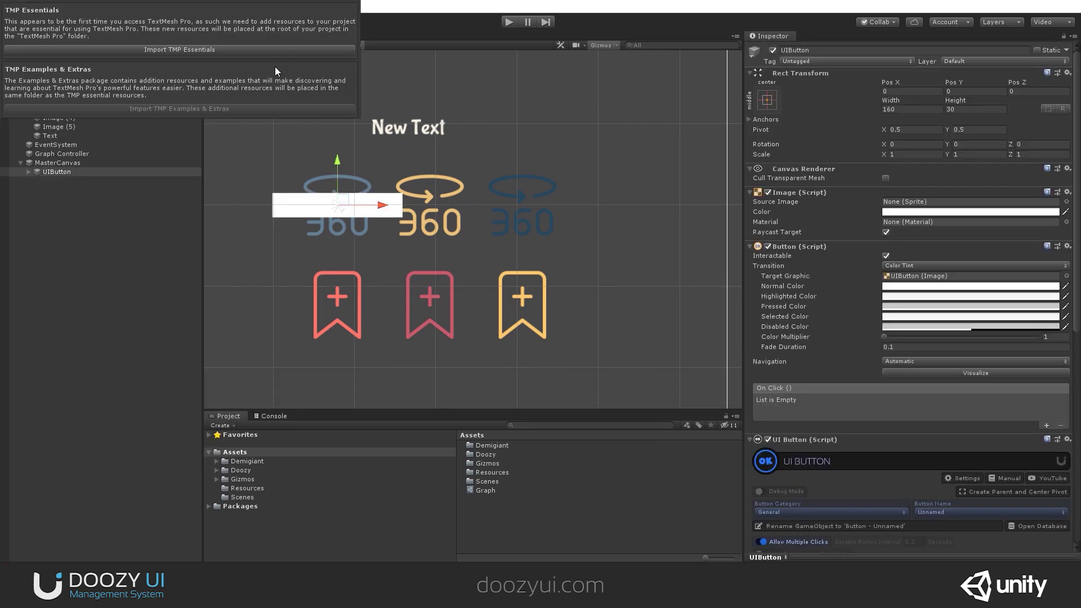
click(235, 52)
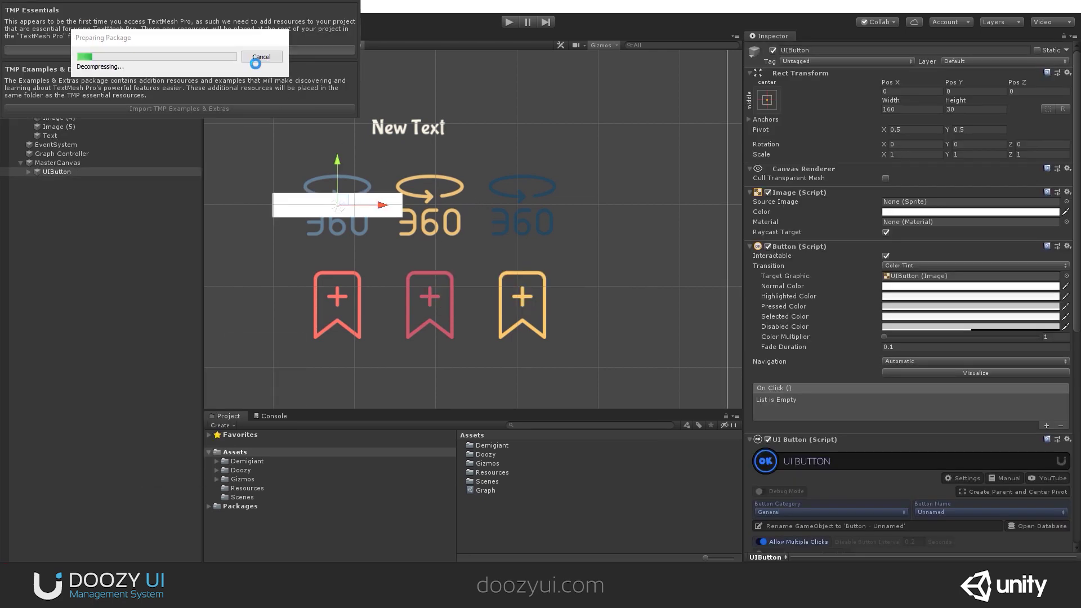
Move the UIButton below the bookmark icons to about Pos Y -215 and close the TextMesh Pro importer
drag(339, 180, 340, 351)
click(255, 33)
click(239, 36)
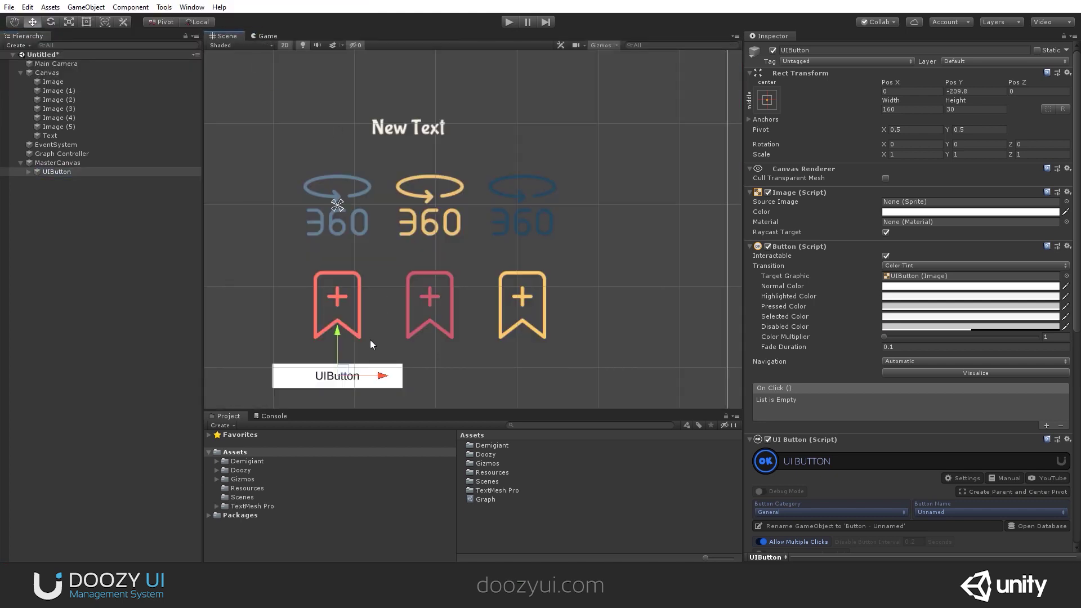
drag(340, 336, 339, 340)
Set the UIButton's category to Example, its name and label to One, and rename its object to Button - One
scroll(837, 404, down, 10)
scroll(745, 151, up, 10)
click(749, 246)
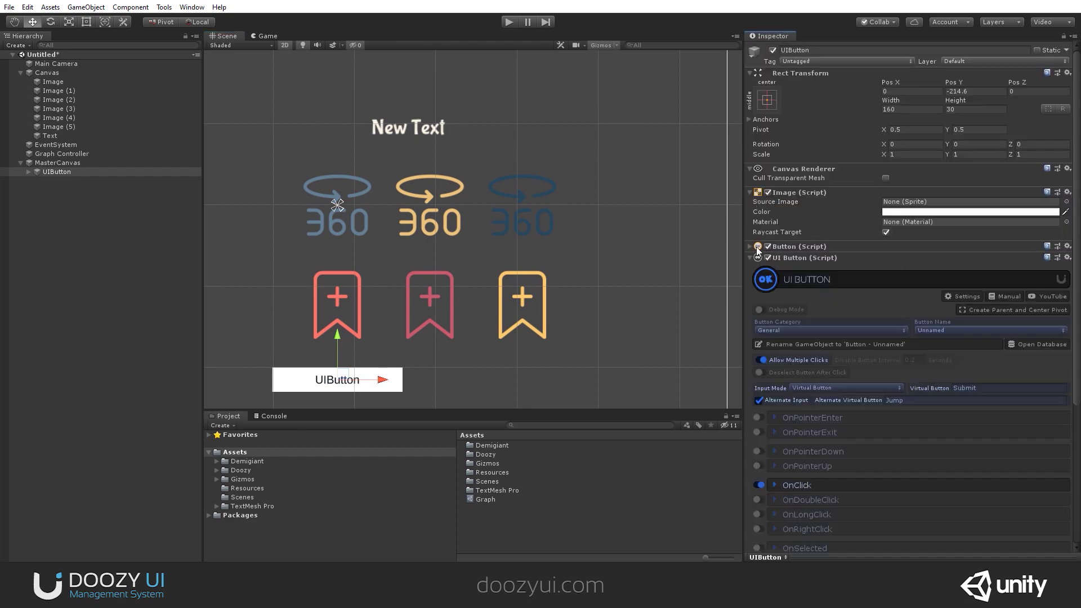
scroll(833, 273, down, 5)
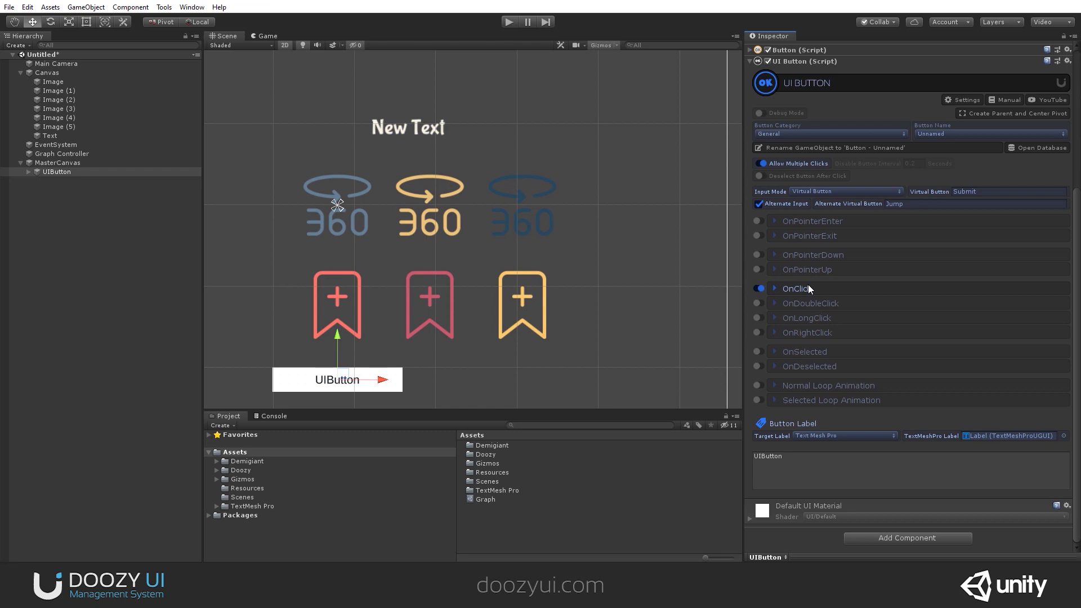
click(832, 134)
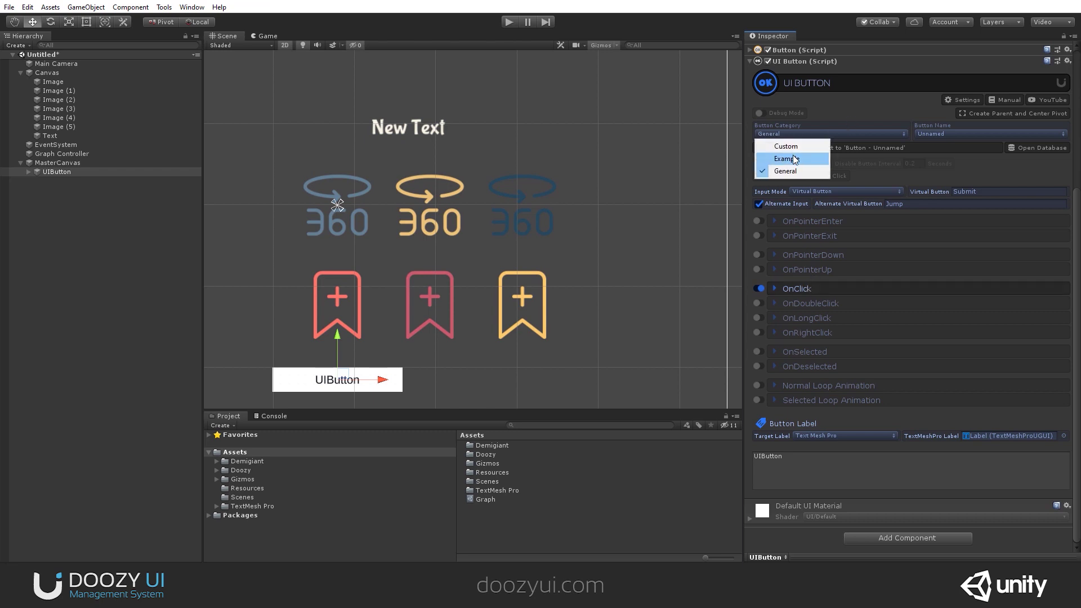
click(794, 159)
click(957, 135)
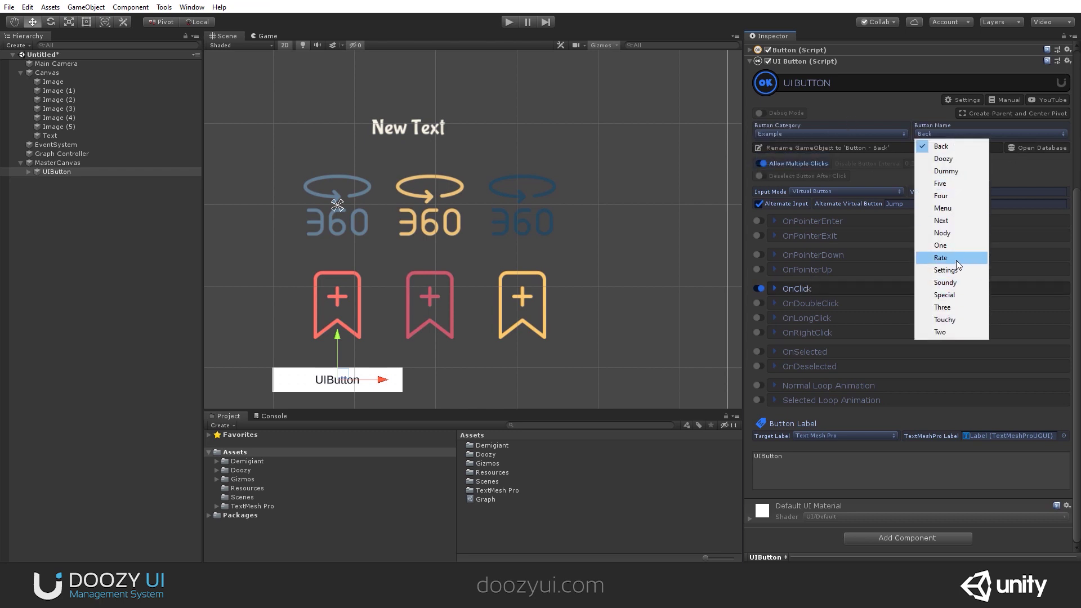
click(940, 245)
click(819, 468)
text(Onde)
text(e)
Duplicate Button - One twice and arrange the copies beside it in a row
click(136, 172)
key(ctrl+d)
drag(398, 378, 665, 378)
key(ctrl+d)
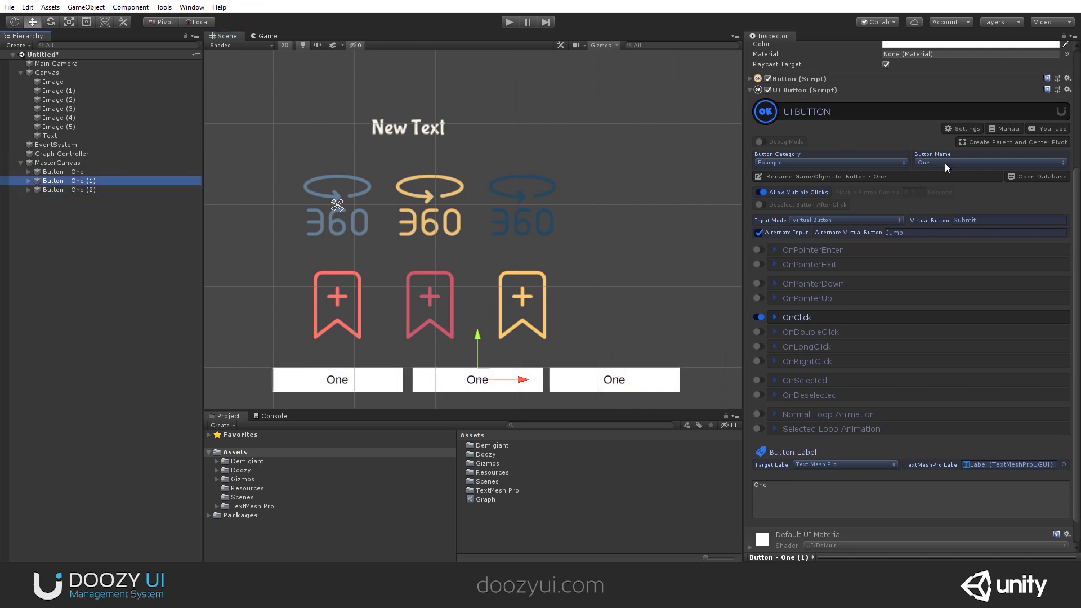
Set the middle button's name and label to Two and rename its object to Button - Two
click(945, 162)
click(956, 361)
click(848, 179)
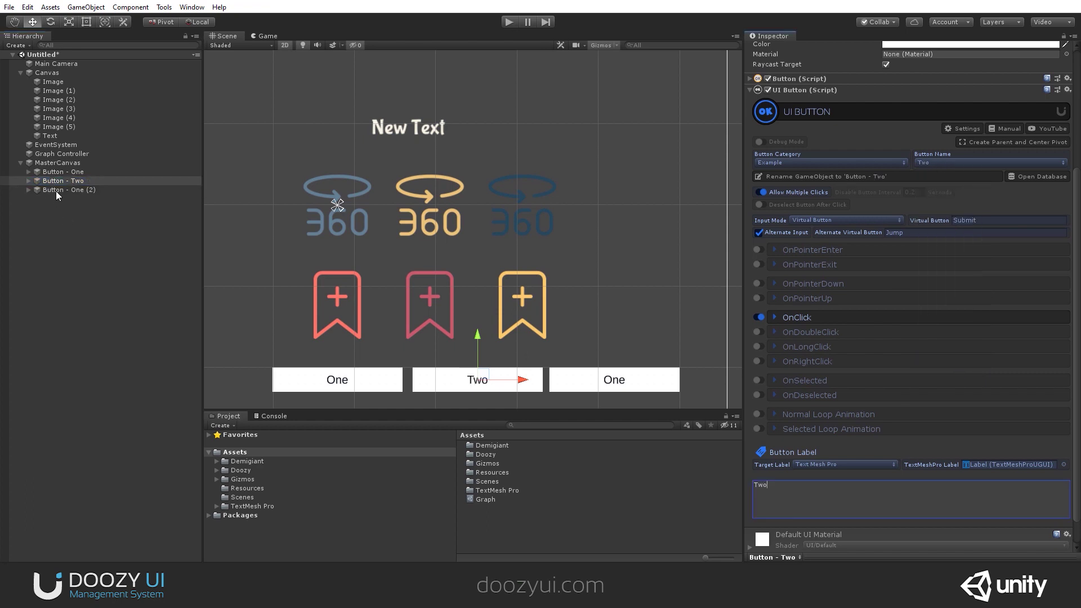
Set the third button's name and label to Three and rename its object to Button - Three
click(56, 190)
click(951, 163)
click(942, 335)
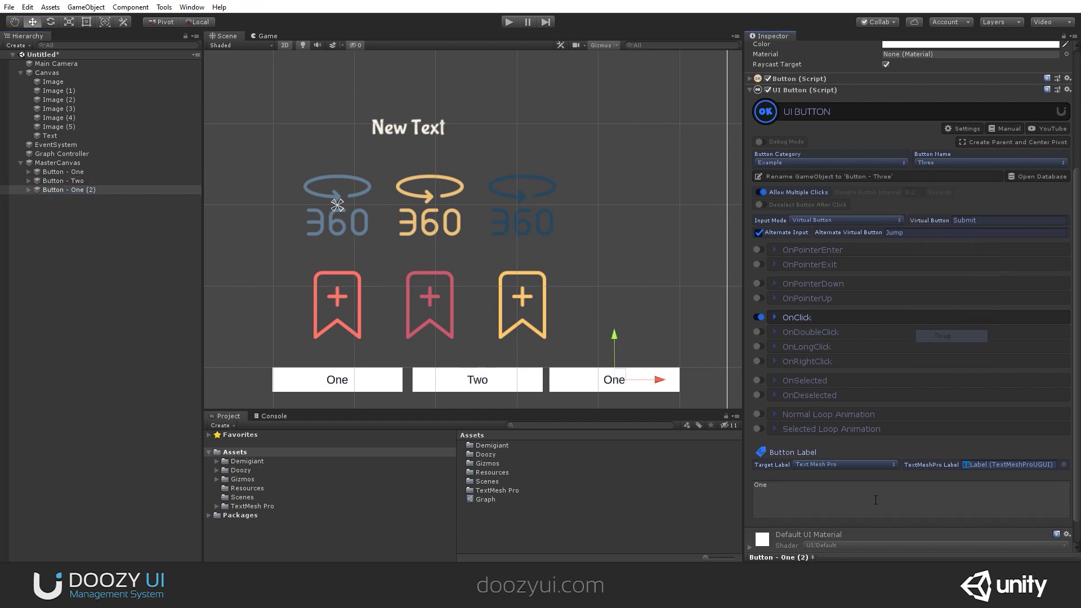
click(852, 501)
text(Three)
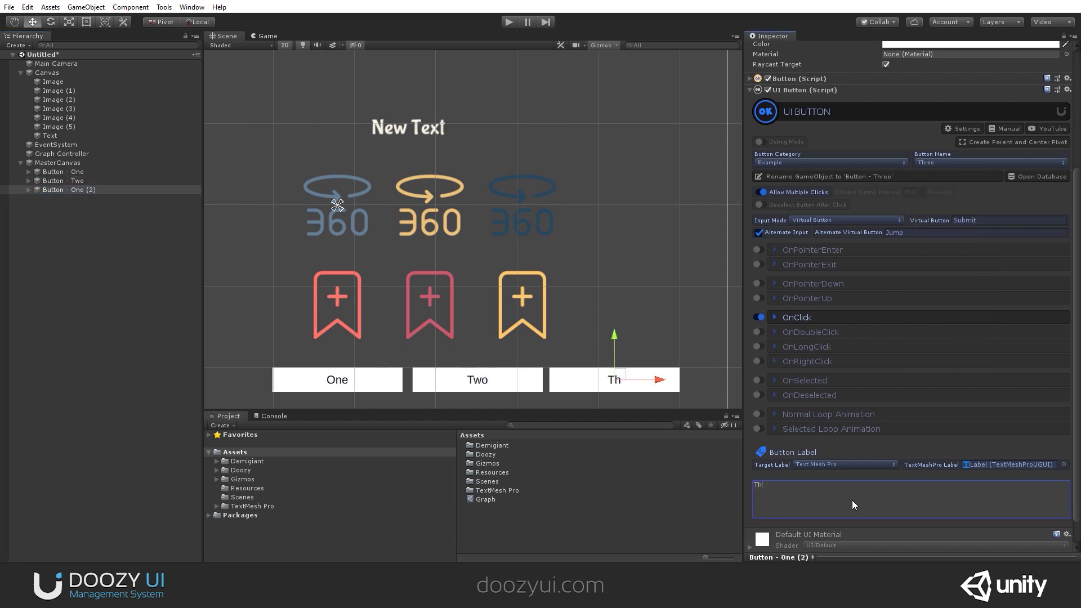
click(920, 175)
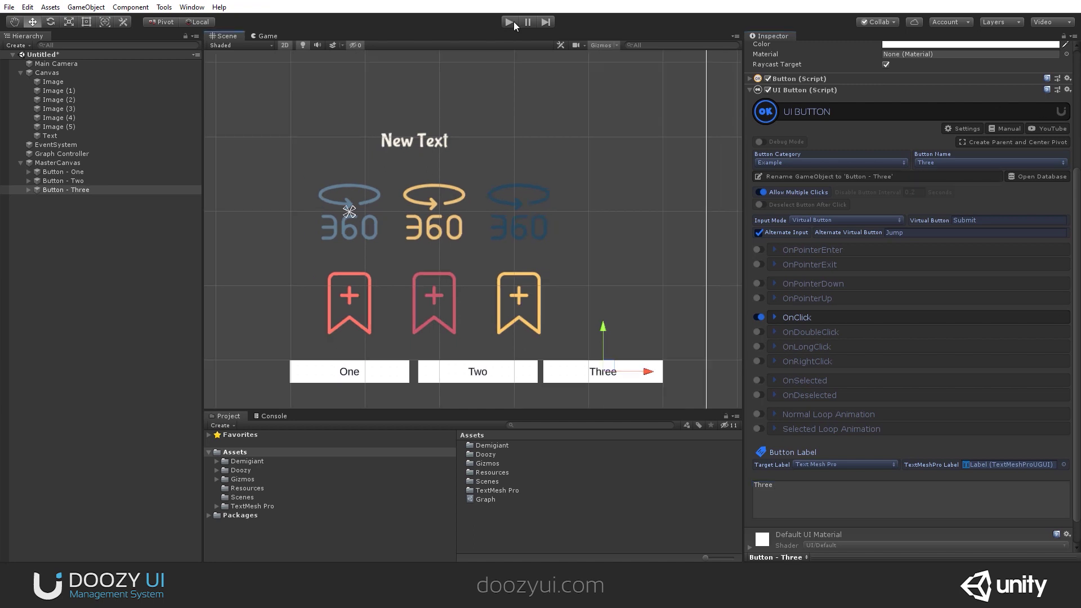
Run the scene, test the One button and stop the playback
click(508, 21)
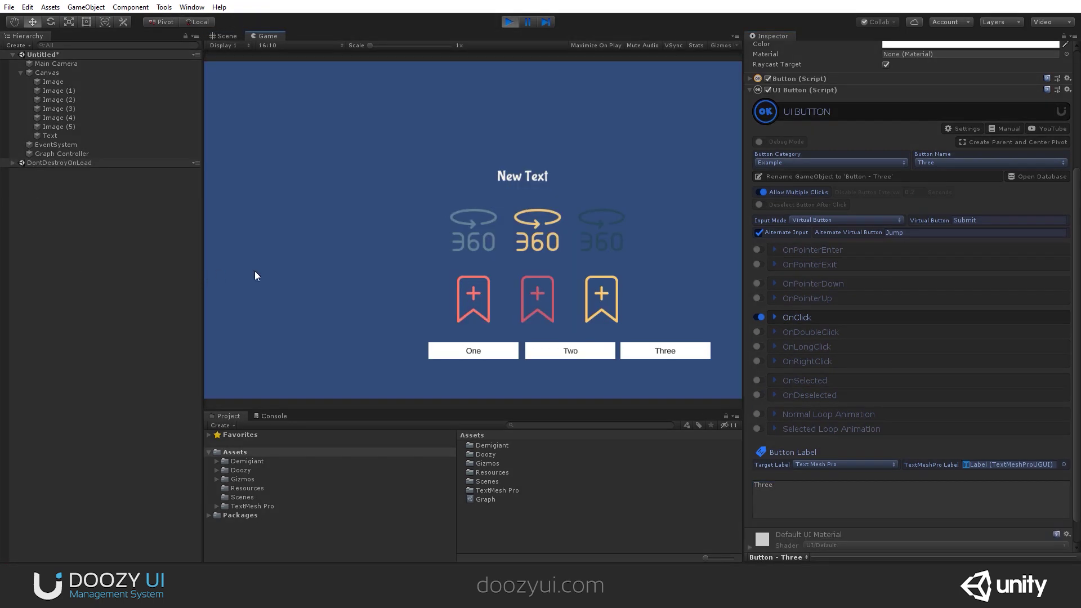
click(471, 350)
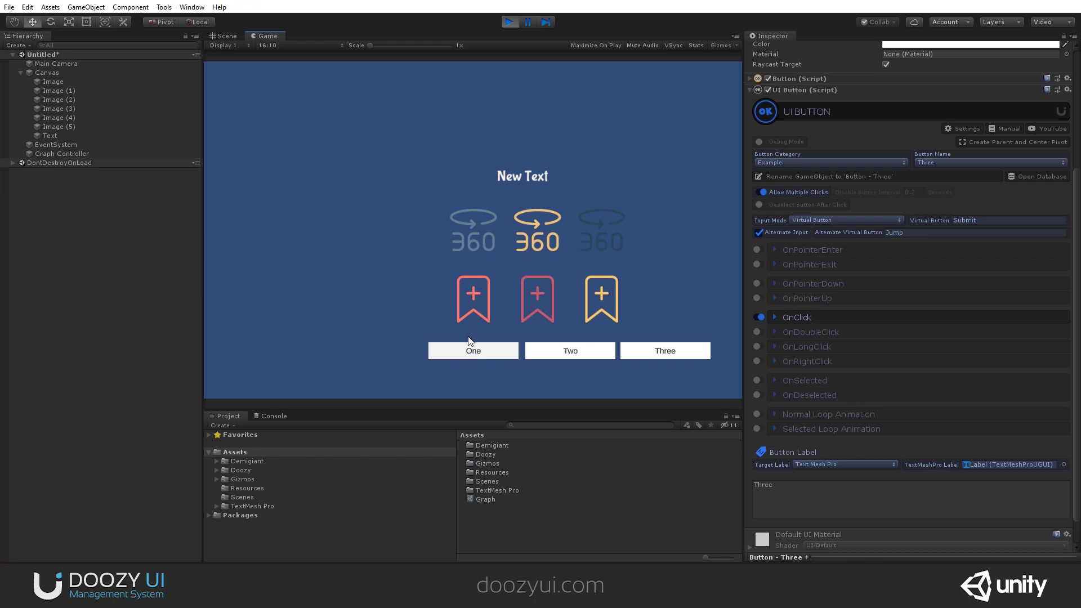
click(510, 21)
Assign the Graph asset as the Graph Controller's graph model
click(59, 155)
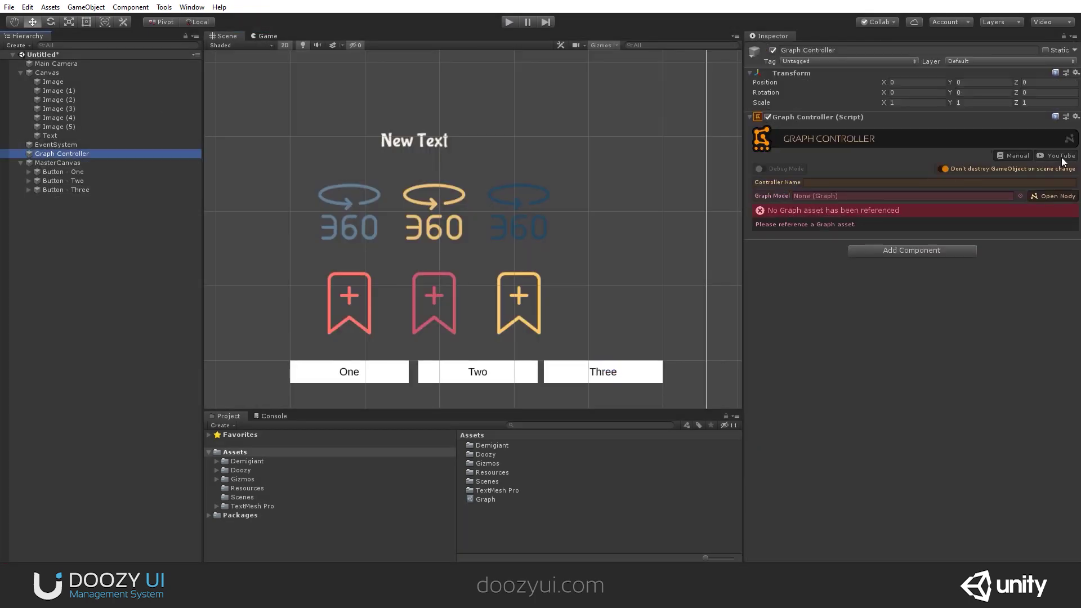
click(1020, 196)
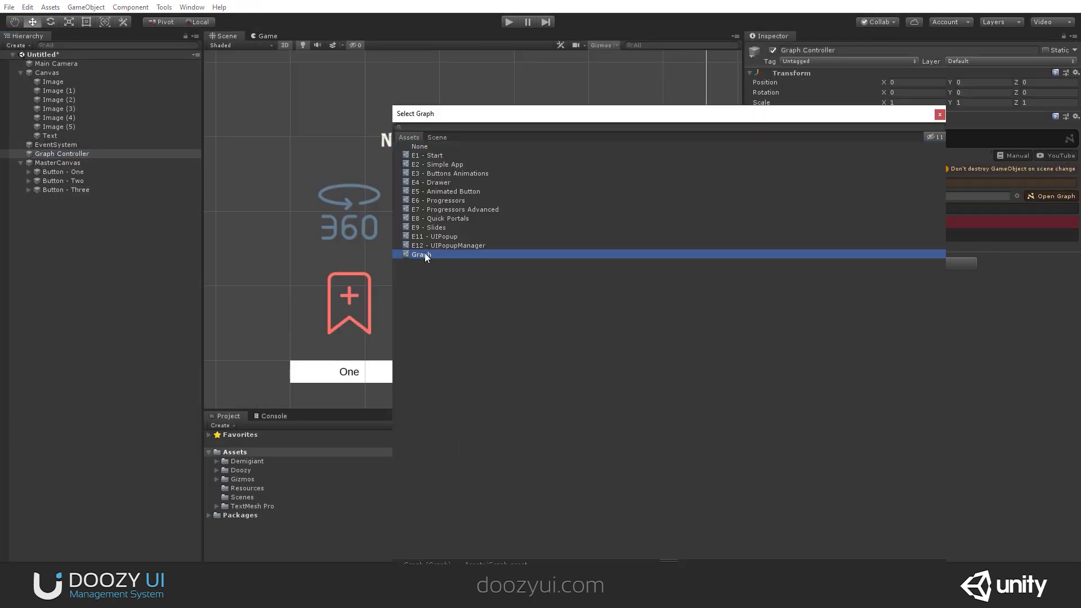
double_click(421, 254)
Run the scene and test switching the theme variants with the on-screen buttons
click(508, 25)
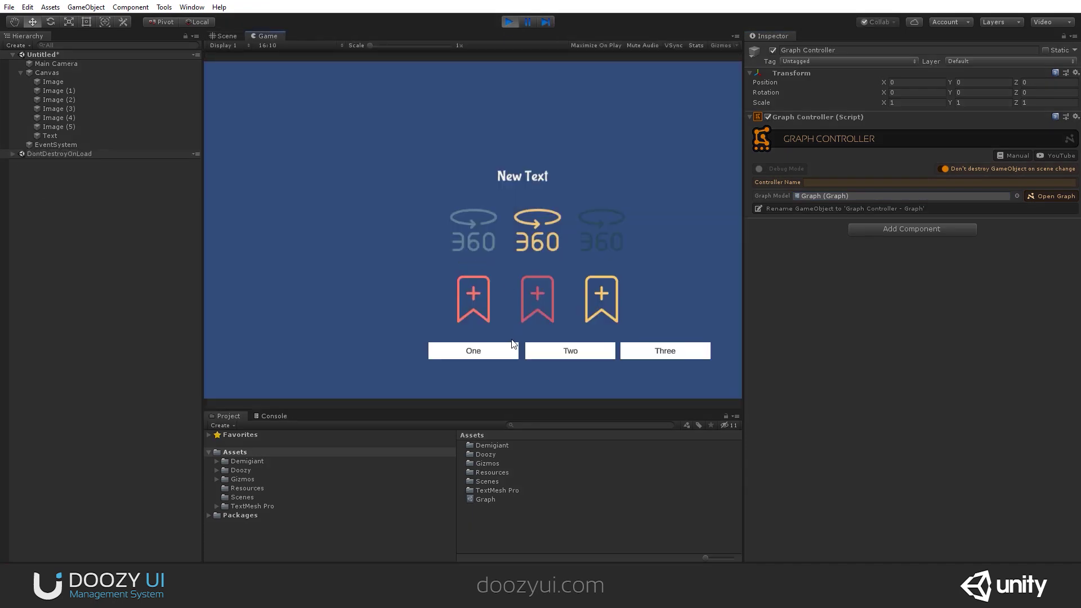
click(501, 354)
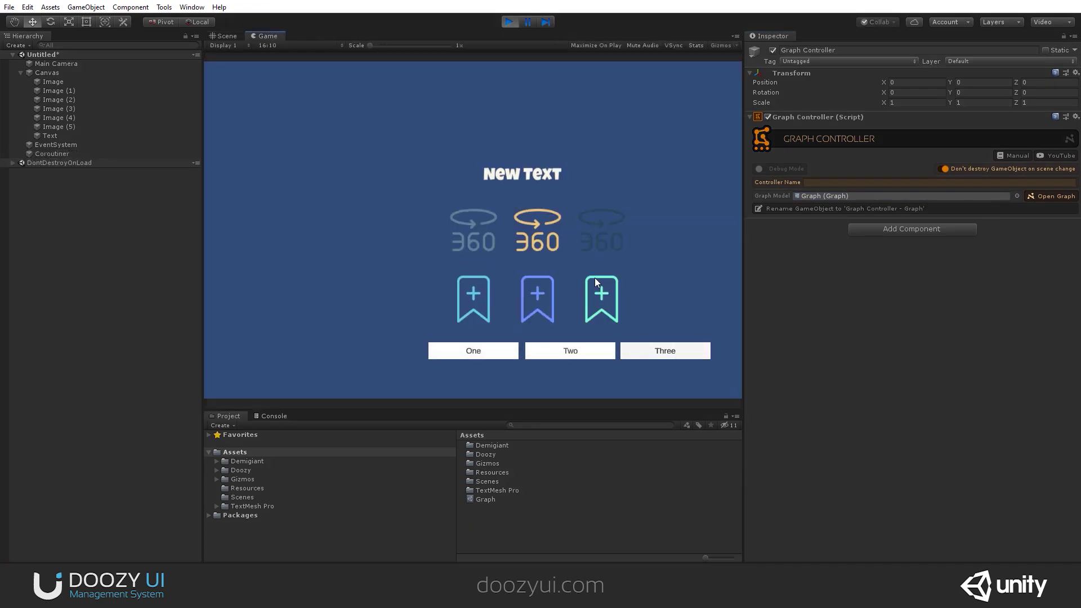
click(577, 350)
click(495, 352)
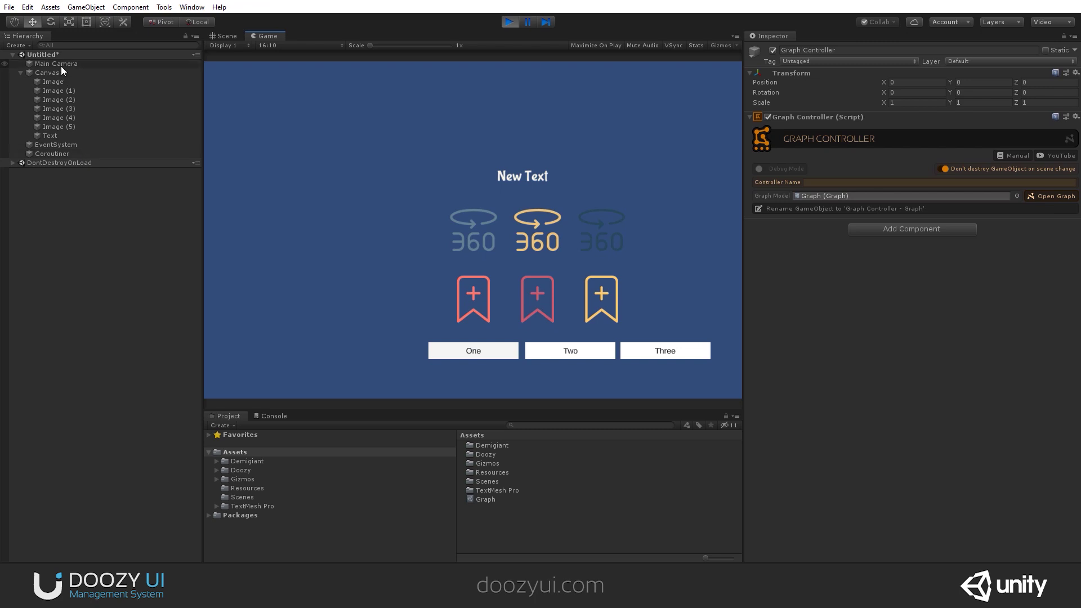
Expand the DontDestroyOnLoad objects, open the running graph in Nody and fit its window beside the game's buttons
click(14, 164)
click(1050, 196)
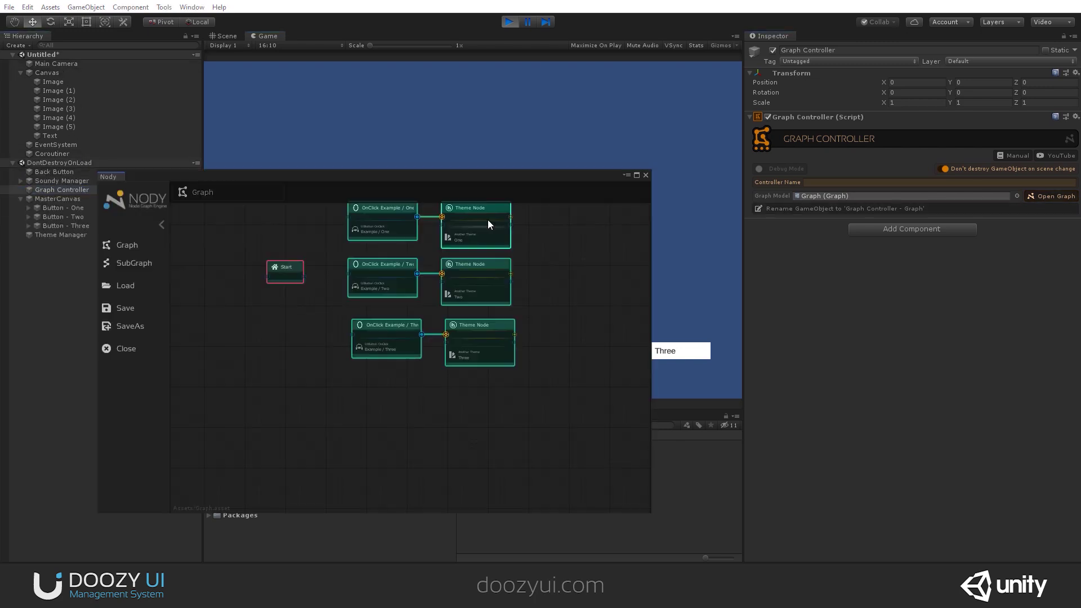
drag(413, 184, 254, 102)
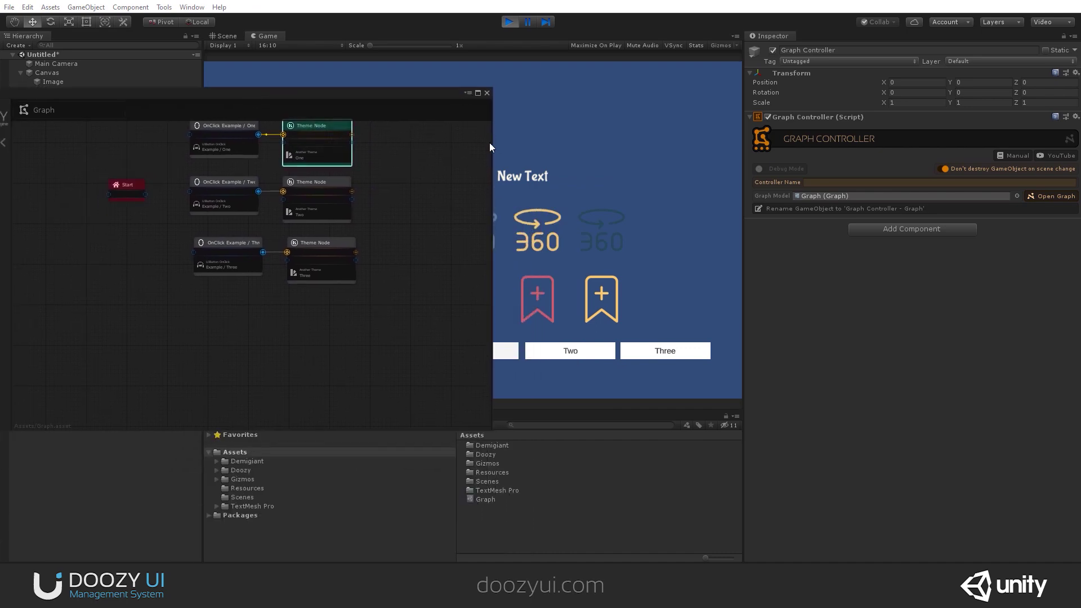
drag(493, 144, 414, 151)
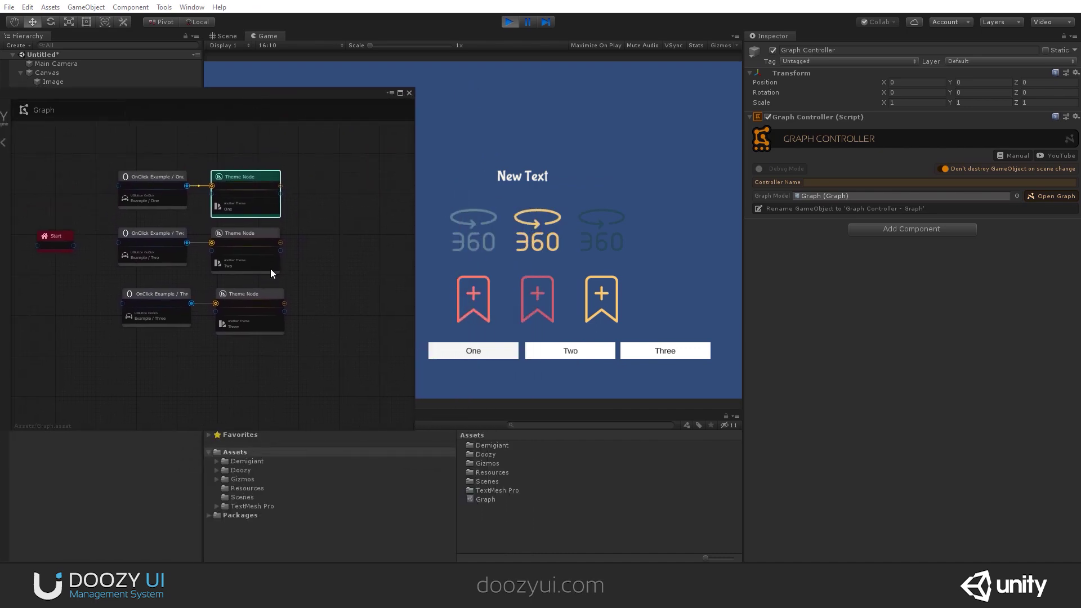
Trigger buttons One, Two and Three in the running game and examine how the portal and theme nodes react in the graph
click(485, 347)
click(573, 353)
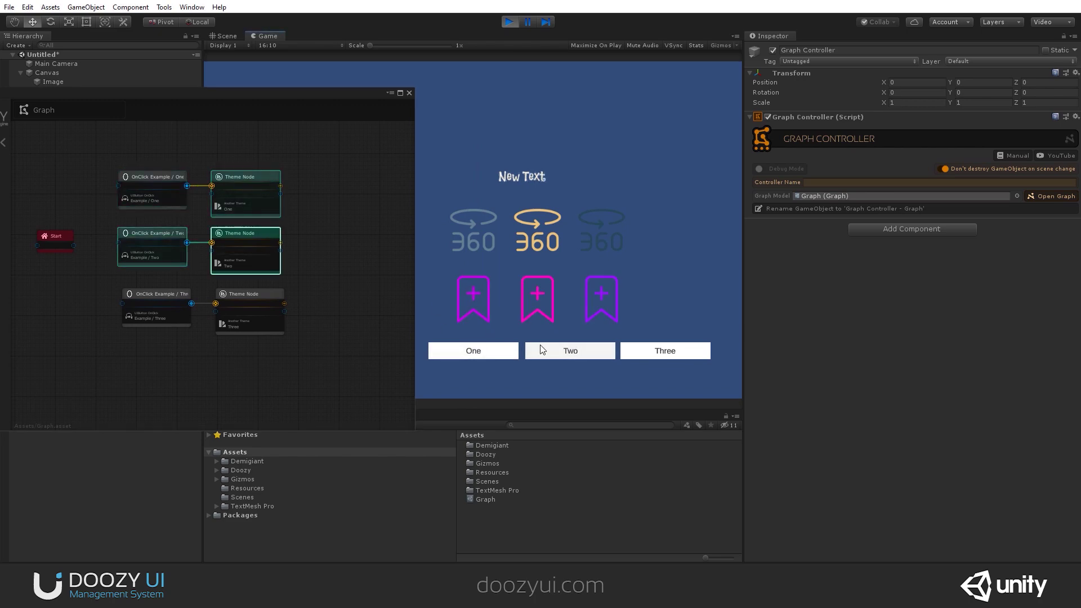
click(676, 353)
scroll(265, 232, up, 3)
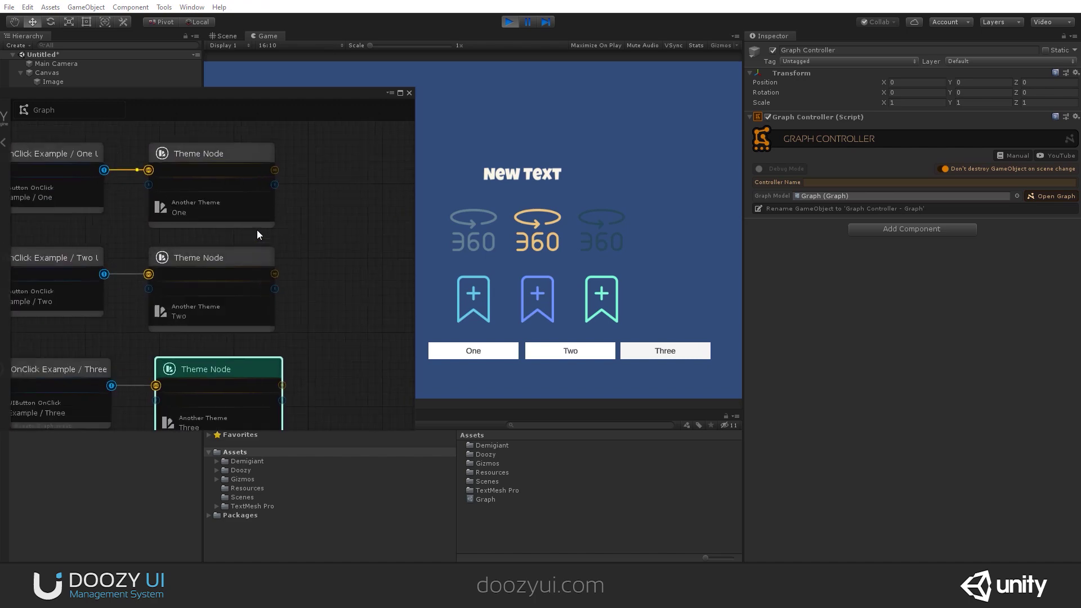
scroll(345, 221, down, 3)
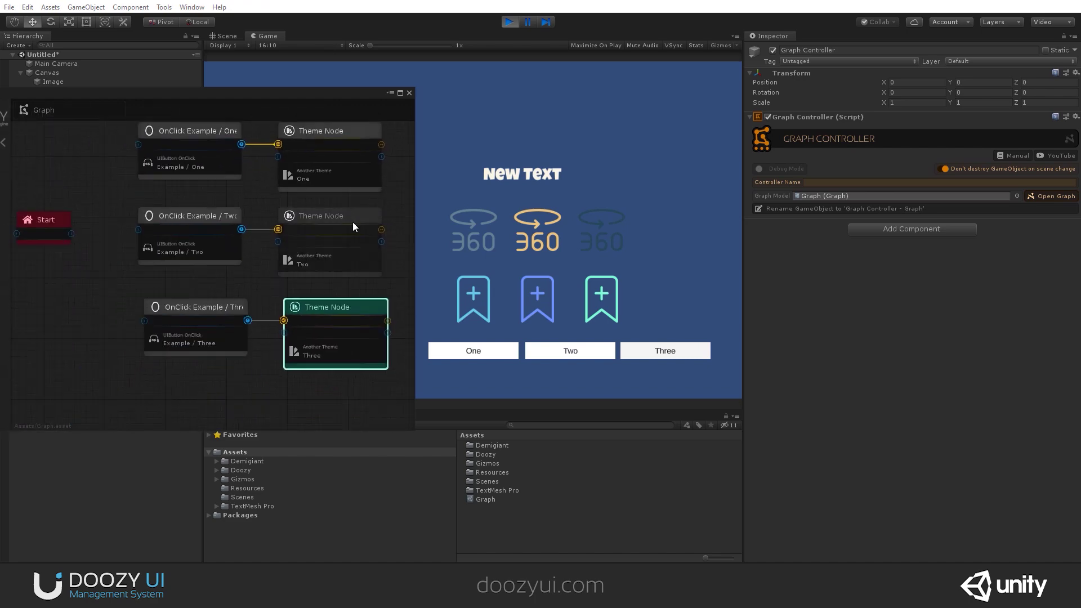
middle_drag(352, 222, 289, 220)
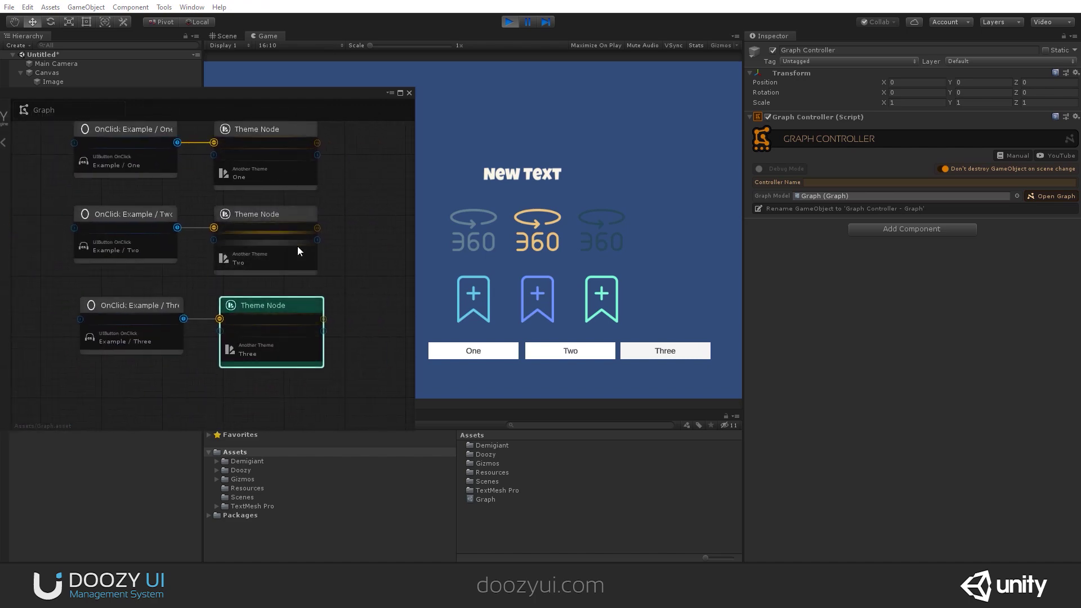
middle_drag(374, 269, 355, 277)
click(473, 350)
click(563, 350)
click(666, 350)
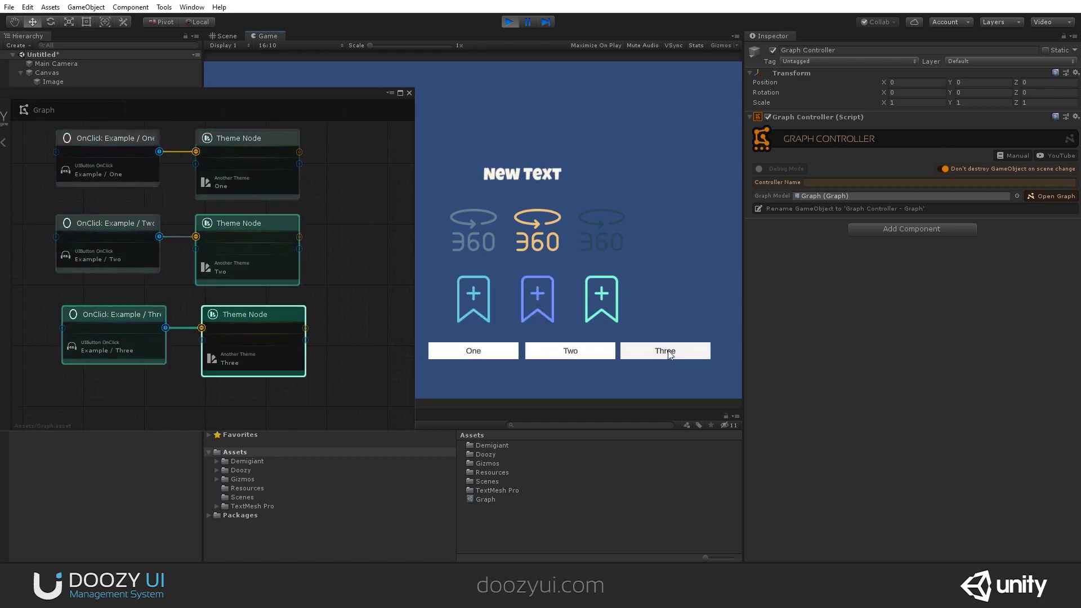
Open the DoozyUI theme manager, close Nody and place the manager window below the game's buttons
click(167, 8)
mouse_move(175, 17)
click(256, 17)
click(346, 101)
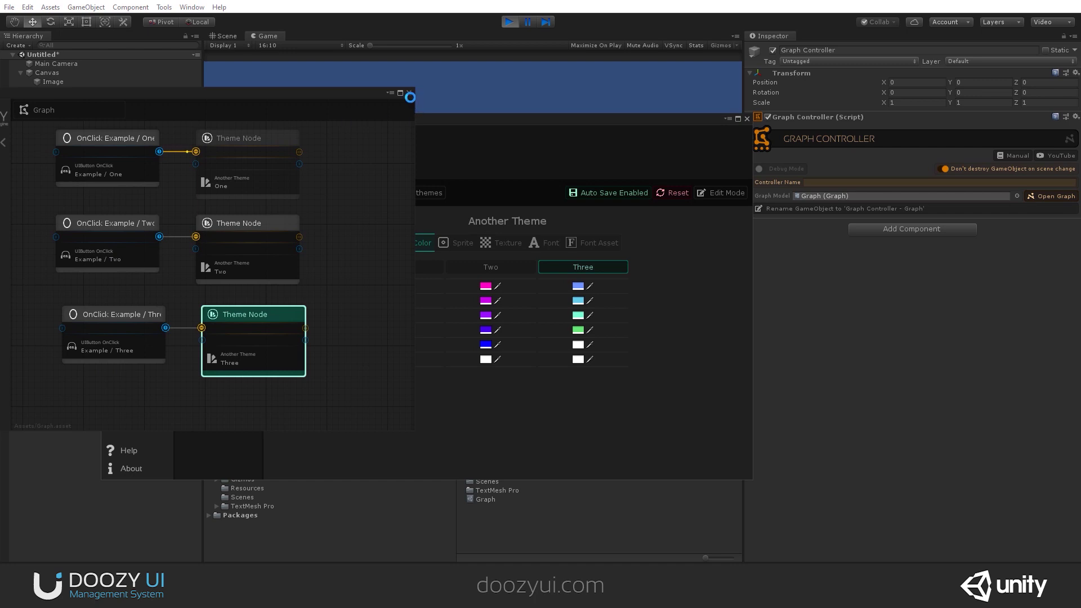
click(409, 92)
drag(433, 116, 416, 341)
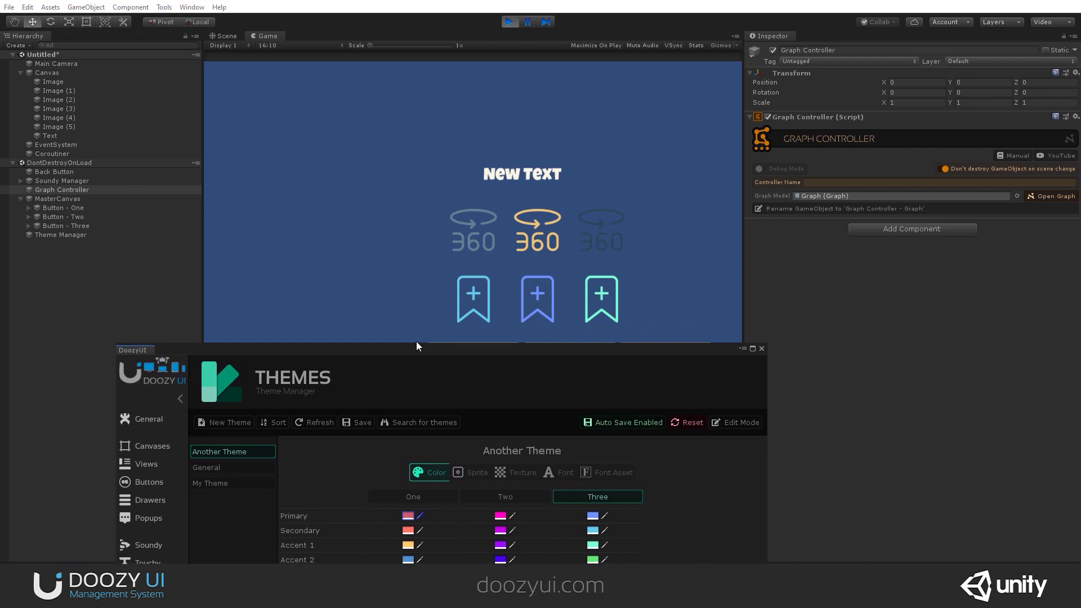
drag(117, 348, 245, 397)
drag(304, 381, 251, 383)
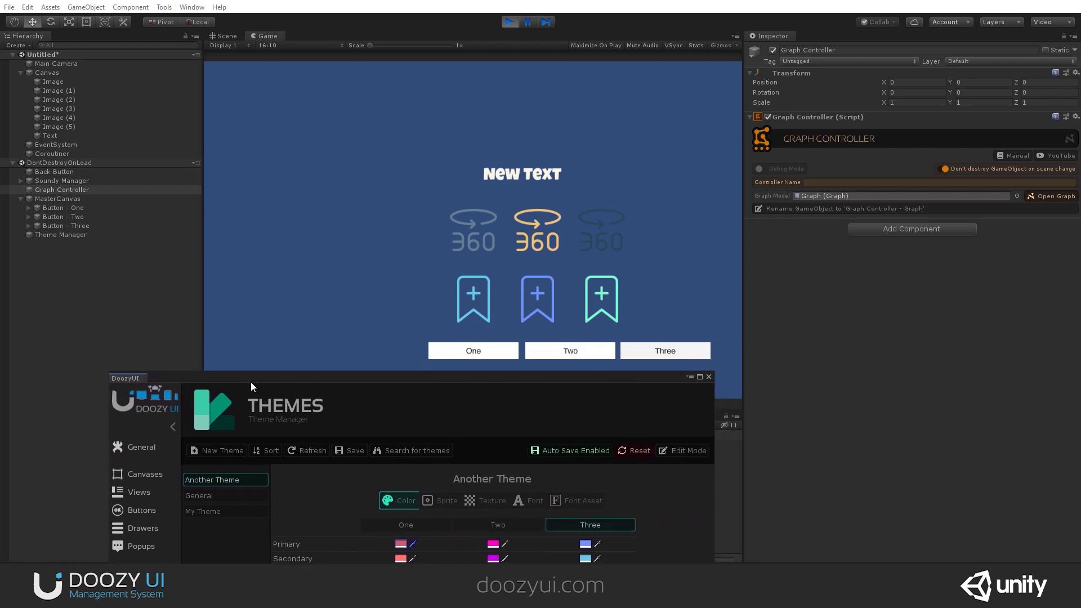
Switch variants with the game buttons and compare the images with Another Theme's sprite and color settings
click(516, 328)
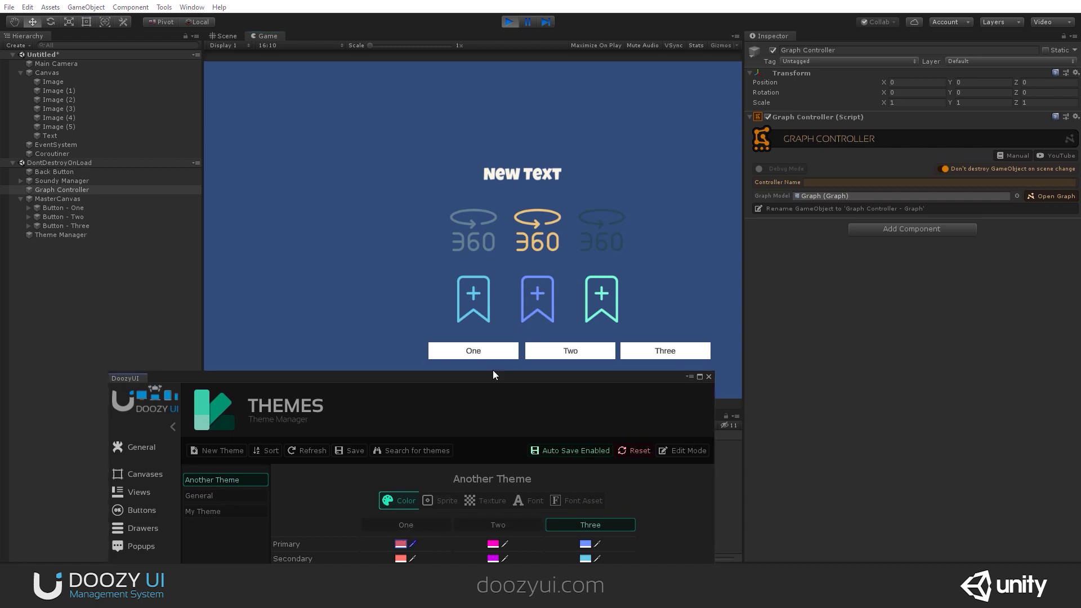
click(494, 350)
click(574, 351)
click(650, 355)
click(455, 501)
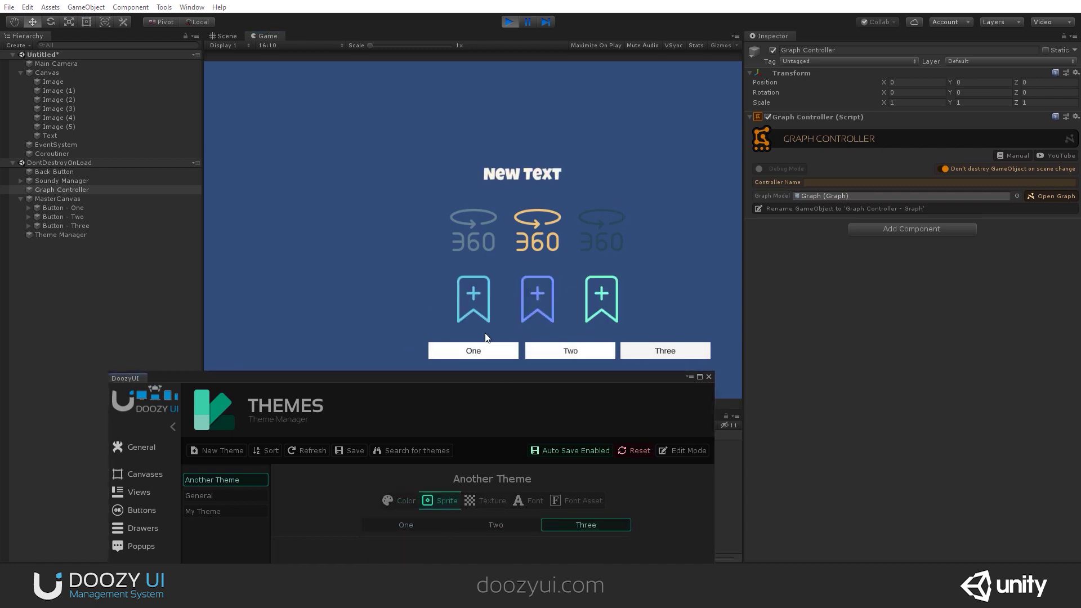
drag(364, 383, 388, 368)
click(380, 425)
click(583, 347)
click(473, 350)
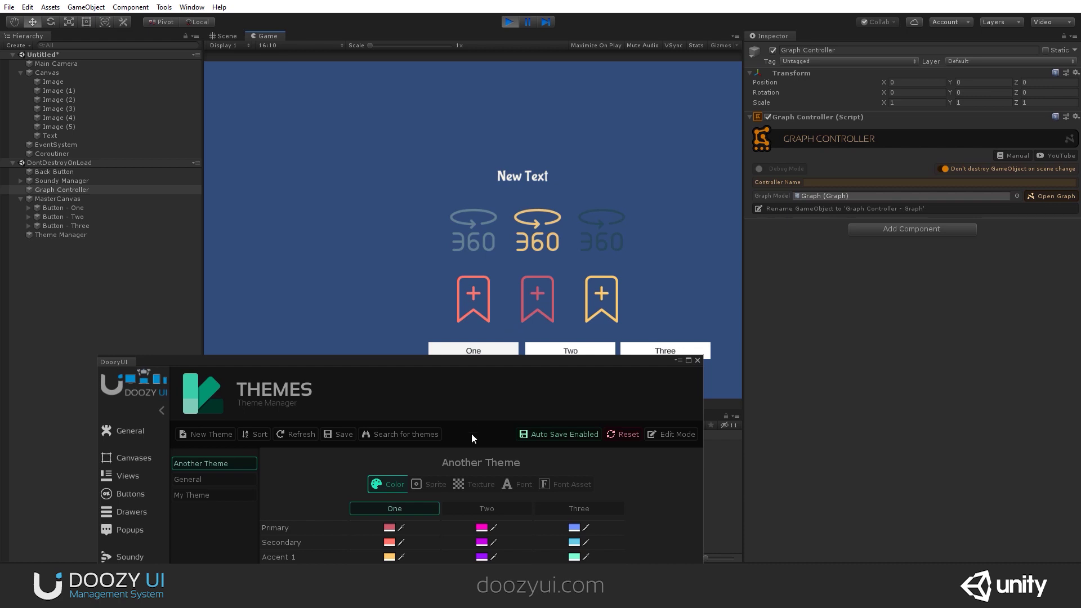
Show Another Theme's font settings and switch the running game to variants Two and Three to compare the text
click(514, 483)
drag(432, 362, 444, 393)
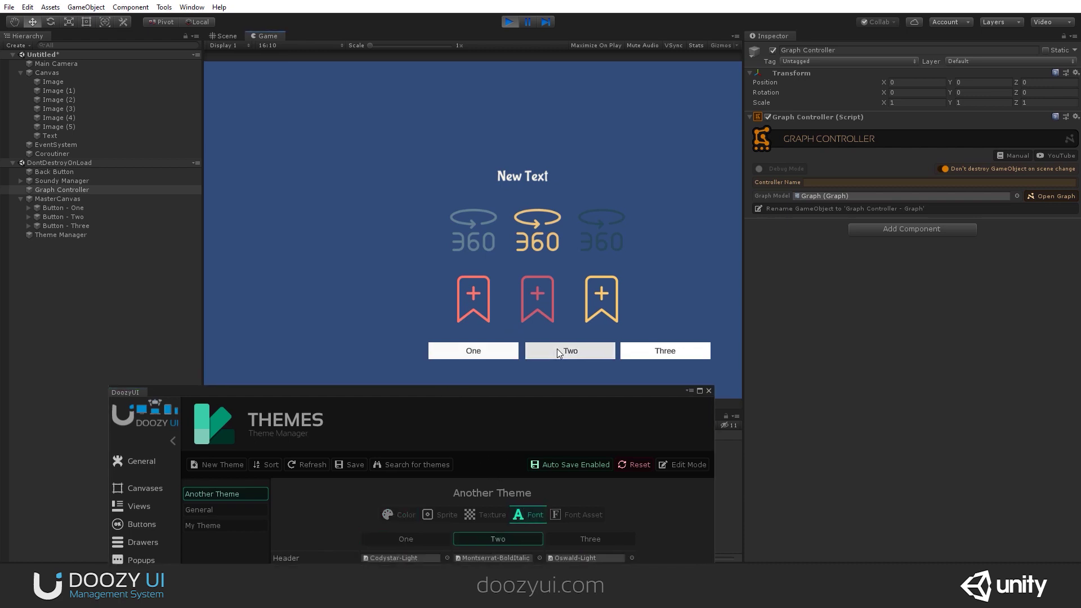
click(562, 349)
click(664, 351)
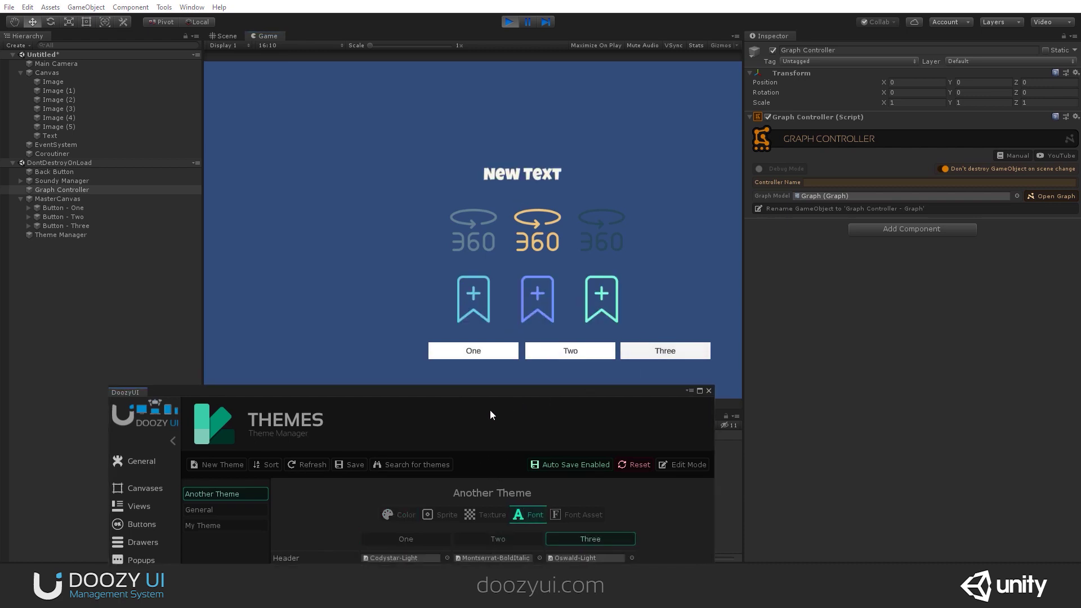
Bring the full font list of Another Theme into view, close the DoozyUI window and stop the scene
drag(479, 386, 306, 110)
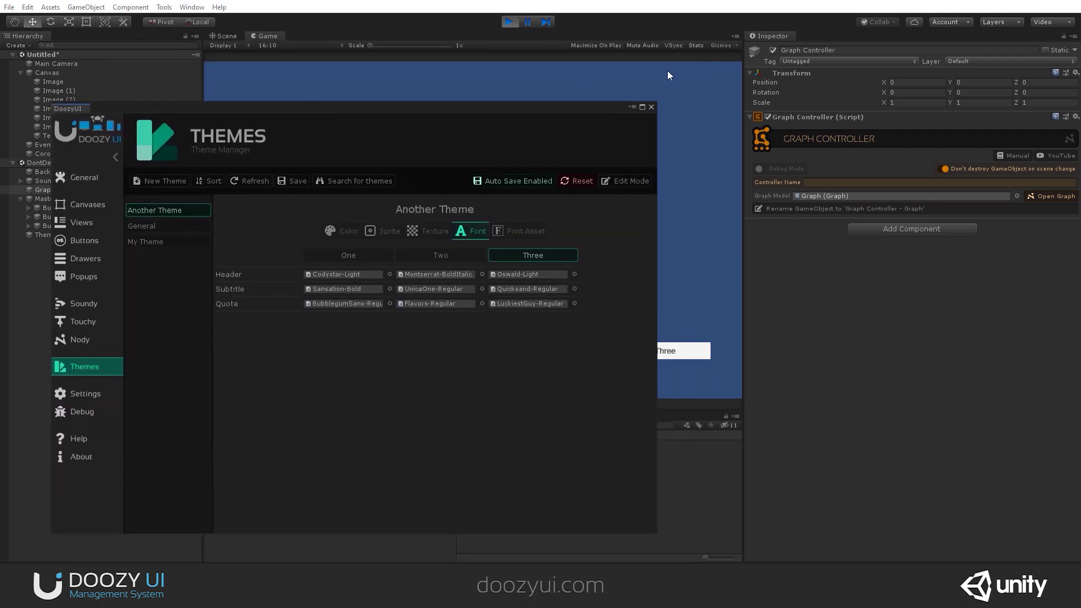
click(651, 106)
click(508, 22)
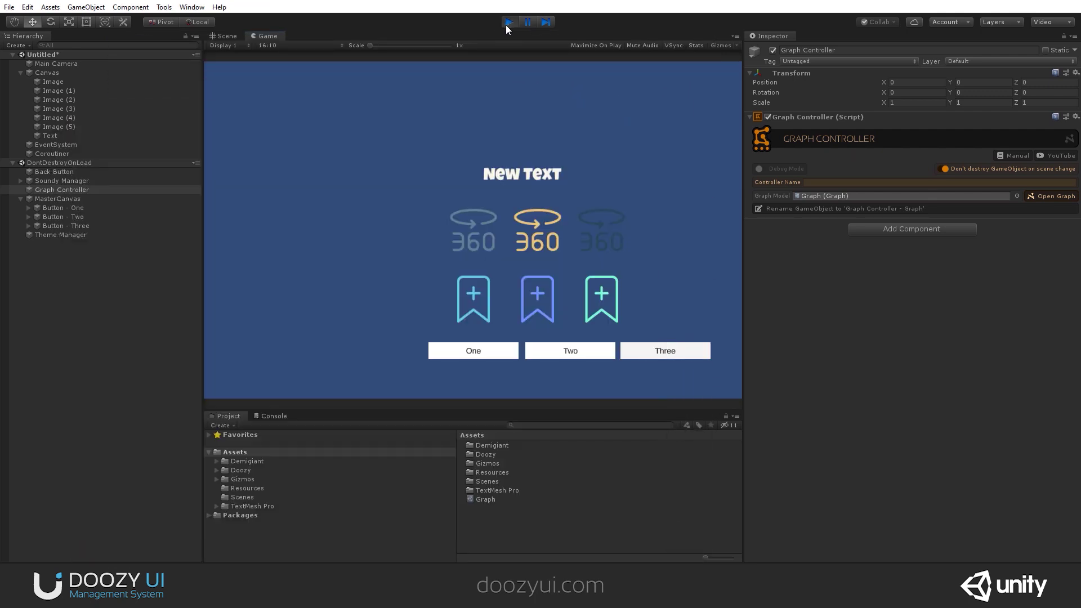